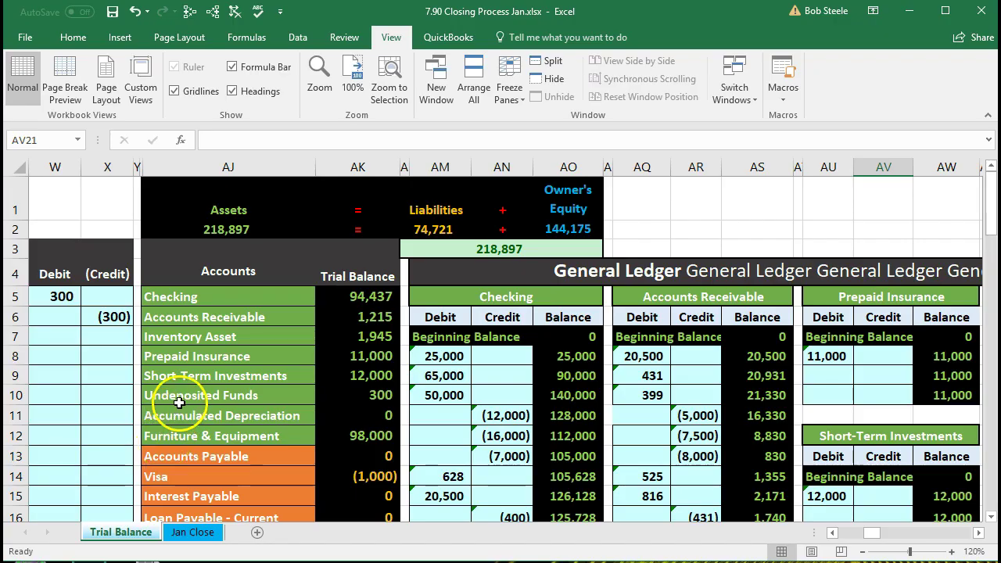
- Review the Trial Balance sheet's assets, liabilities and owner's equity headings and its account list down through the expense accounts
{"action": "left_click", "coordinate": [224, 377]}
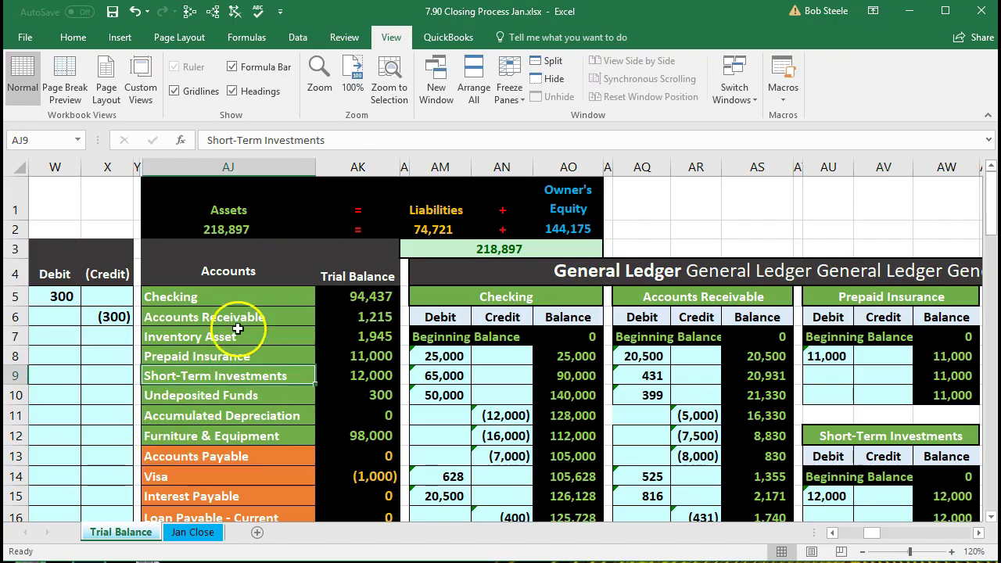
{"action": "scroll", "coordinate": [246, 318], "scroll_direction": "down", "scroll_amount": 1}
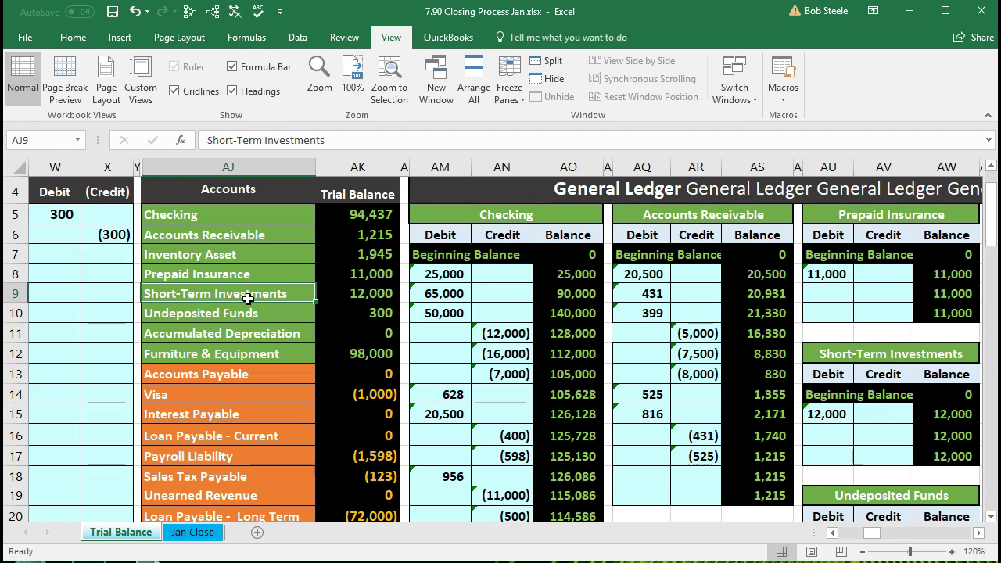
{"action": "scroll", "coordinate": [248, 298], "scroll_direction": "up", "scroll_amount": 1}
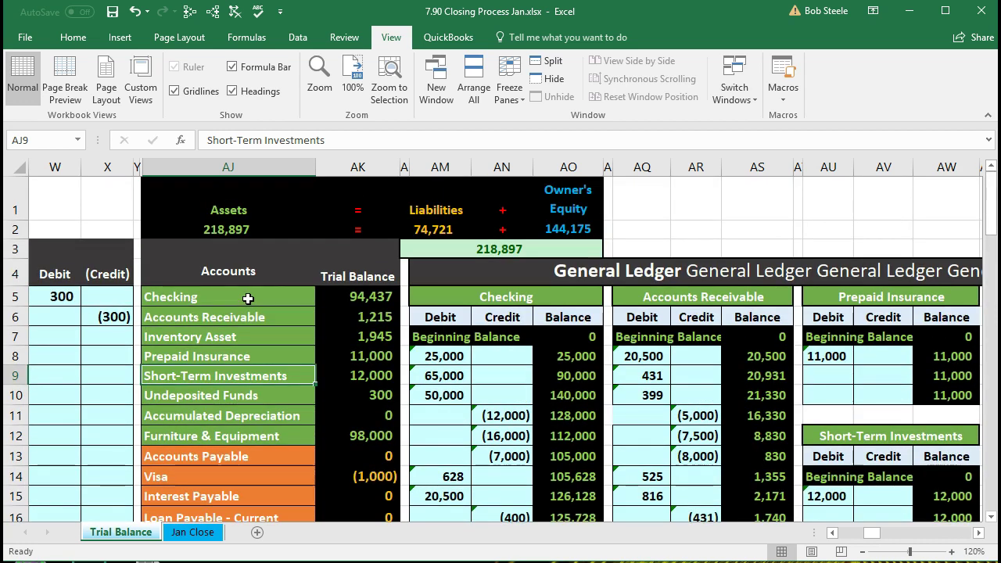
{"action": "left_click", "coordinate": [235, 213]}
{"action": "left_click", "coordinate": [414, 211]}
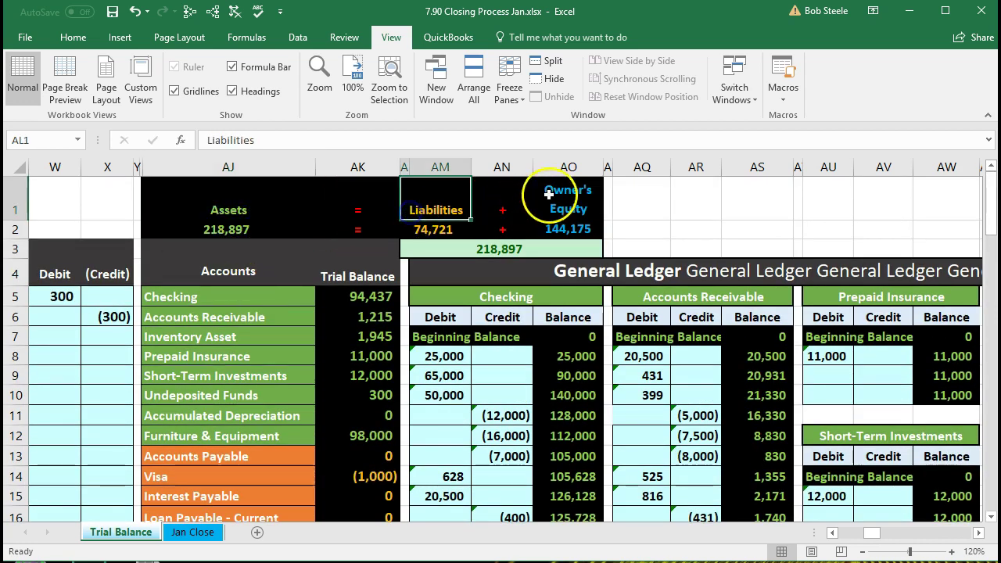
{"action": "left_click", "coordinate": [549, 193]}
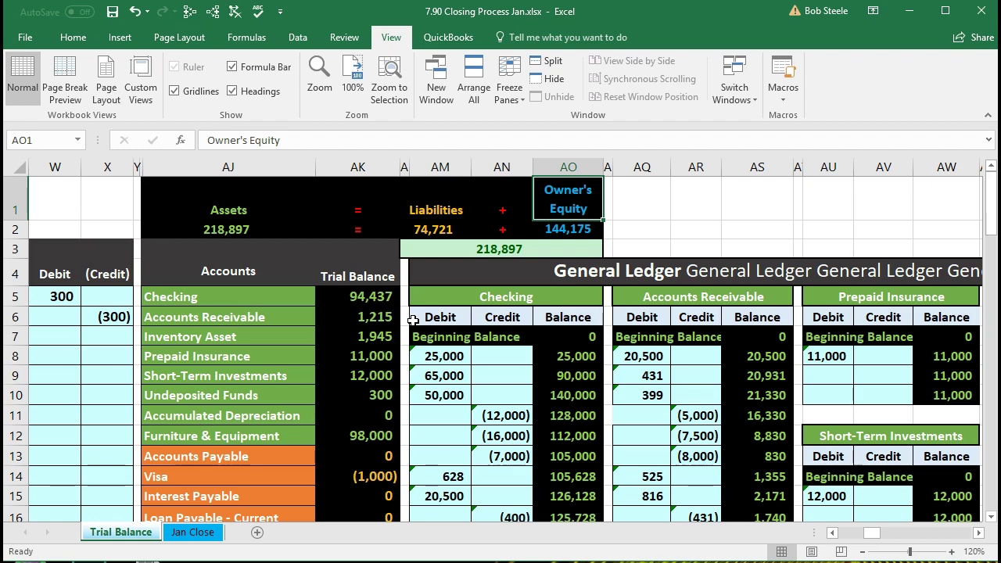
{"action": "scroll", "coordinate": [413, 321], "scroll_direction": "down", "scroll_amount": 4}
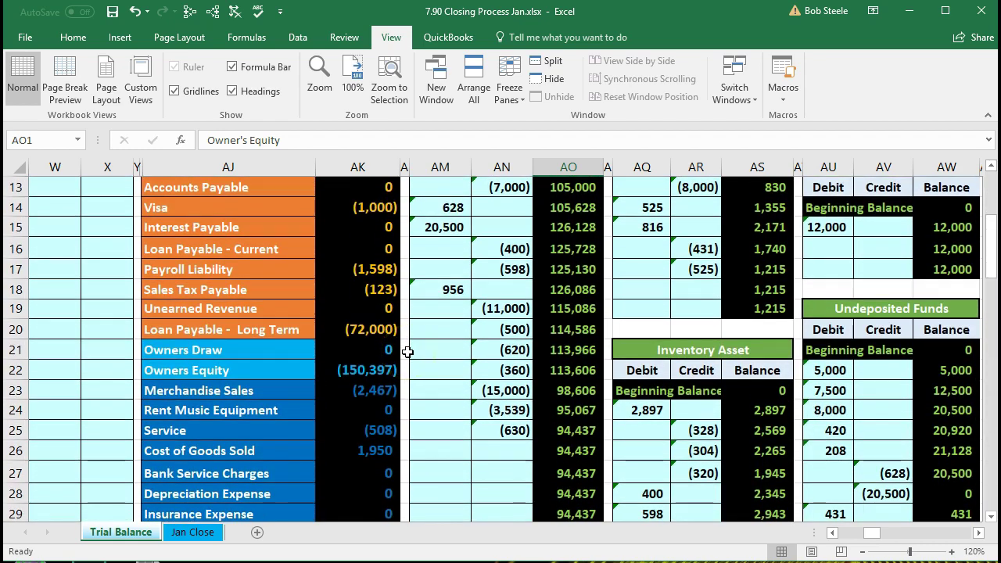
{"action": "scroll", "coordinate": [408, 352], "scroll_direction": "down", "scroll_amount": 1}
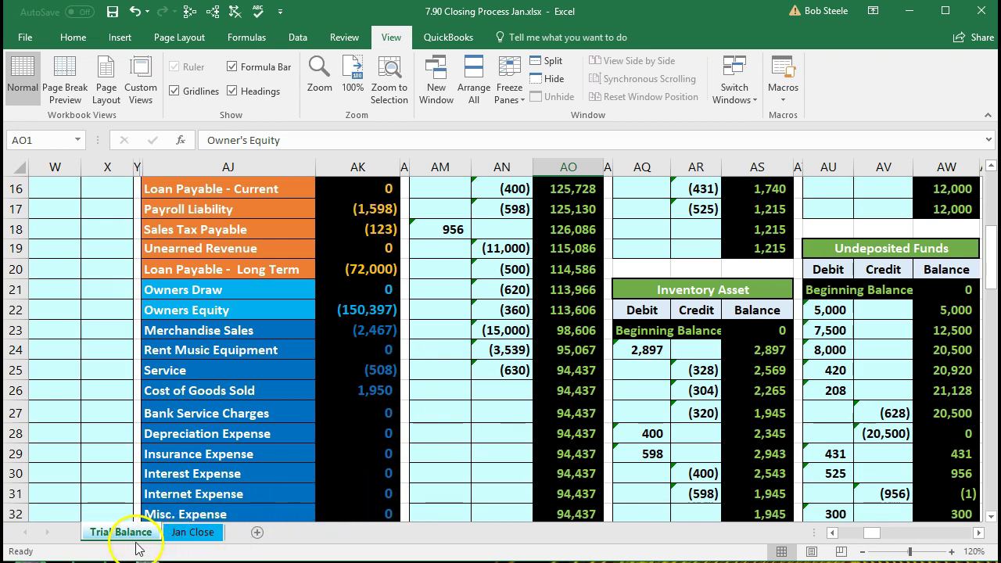
- Trace the Checking and Accounts Receivable formulas on the Jan Close sheet to the balances on the Trial Balance sheet
{"action": "left_click", "coordinate": [184, 535]}
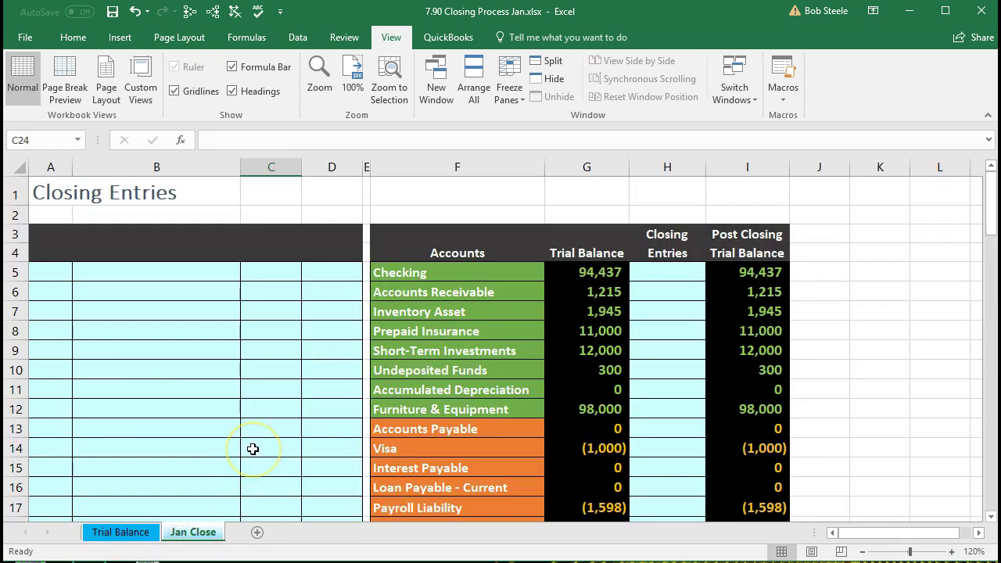
{"action": "left_click", "coordinate": [570, 277]}
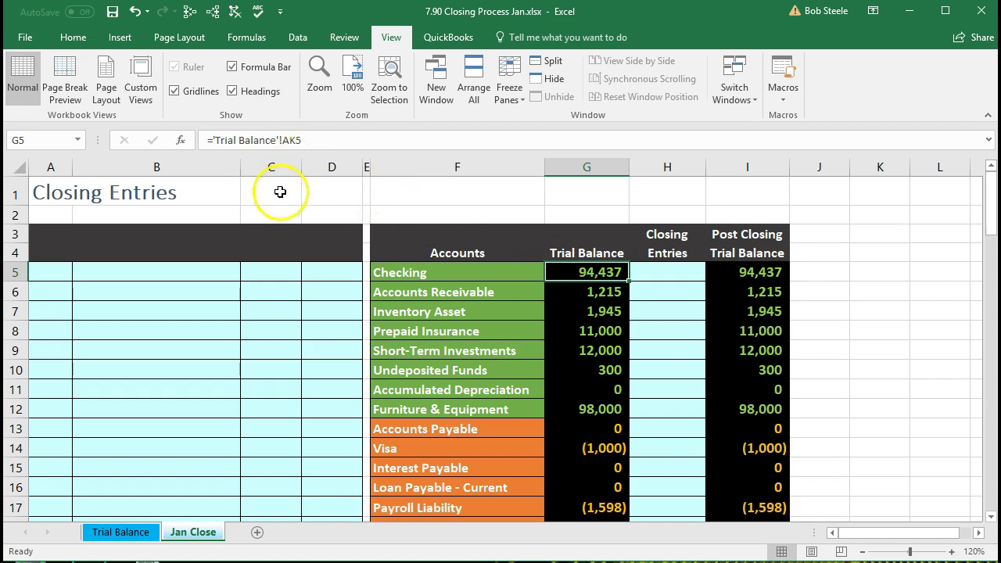
{"action": "left_click", "coordinate": [125, 533]}
{"action": "scroll", "coordinate": [163, 480], "scroll_direction": "up", "scroll_amount": 4}
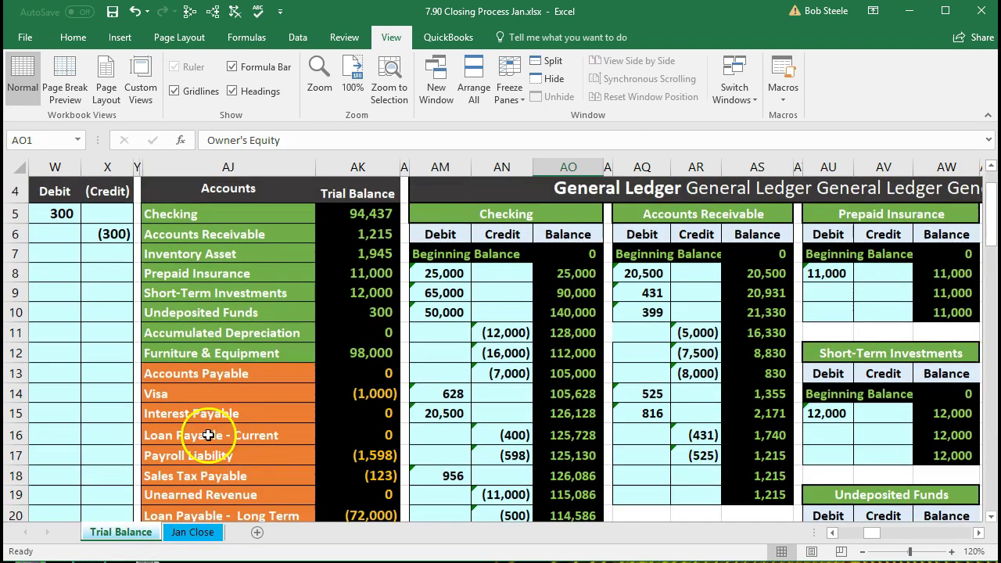
{"action": "left_click", "coordinate": [356, 214]}
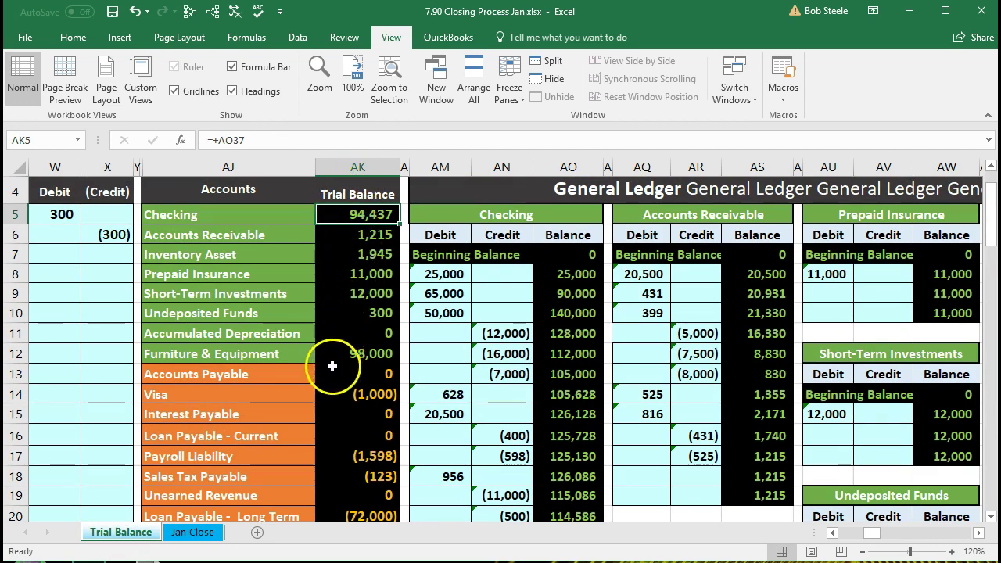
{"action": "left_click", "coordinate": [205, 532]}
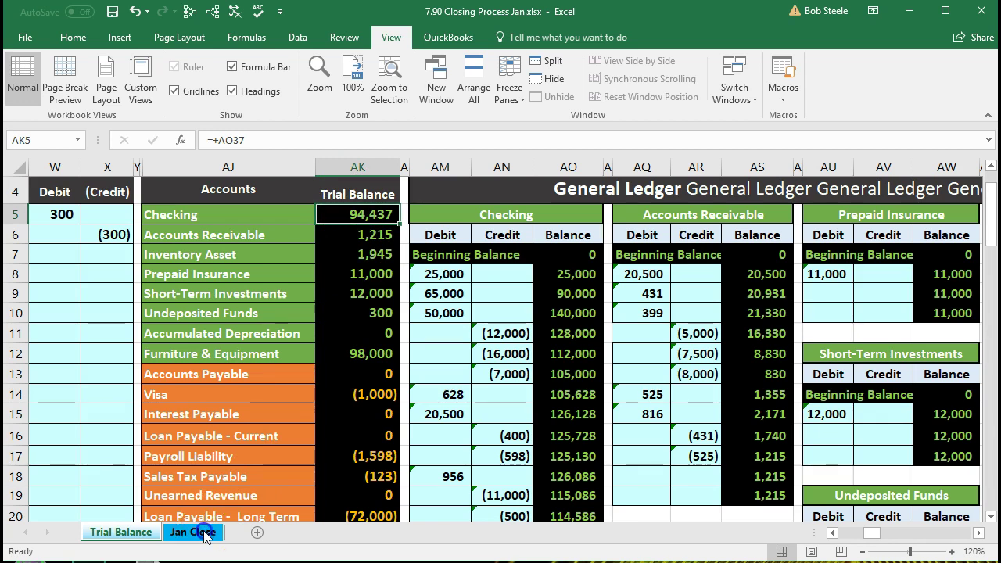
{"action": "left_click", "coordinate": [576, 297]}
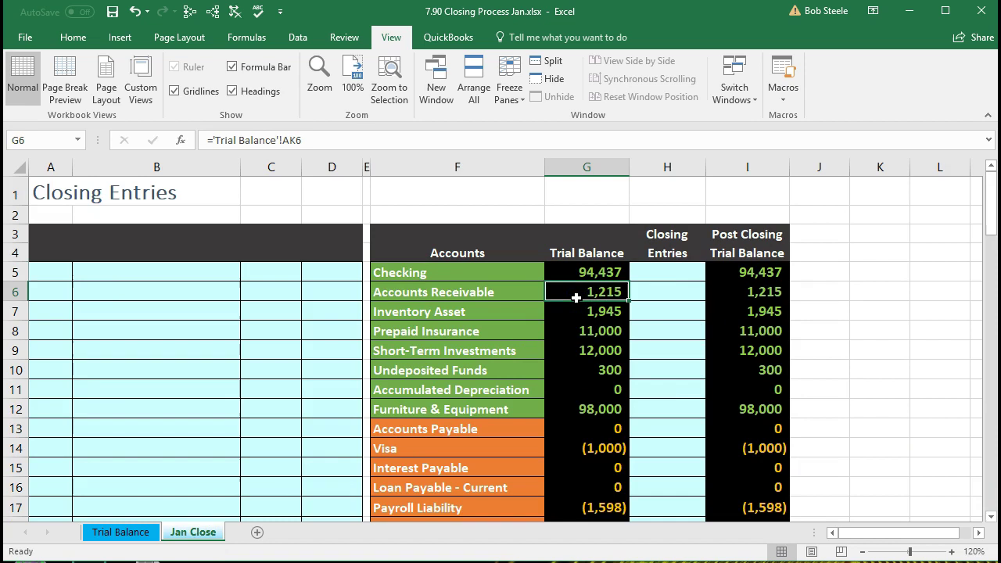
- Examine the Trial Balance and Closing Entries columns on Jan Close, from Checking down to the Merchandise Sales balance
{"action": "left_click", "coordinate": [587, 249]}
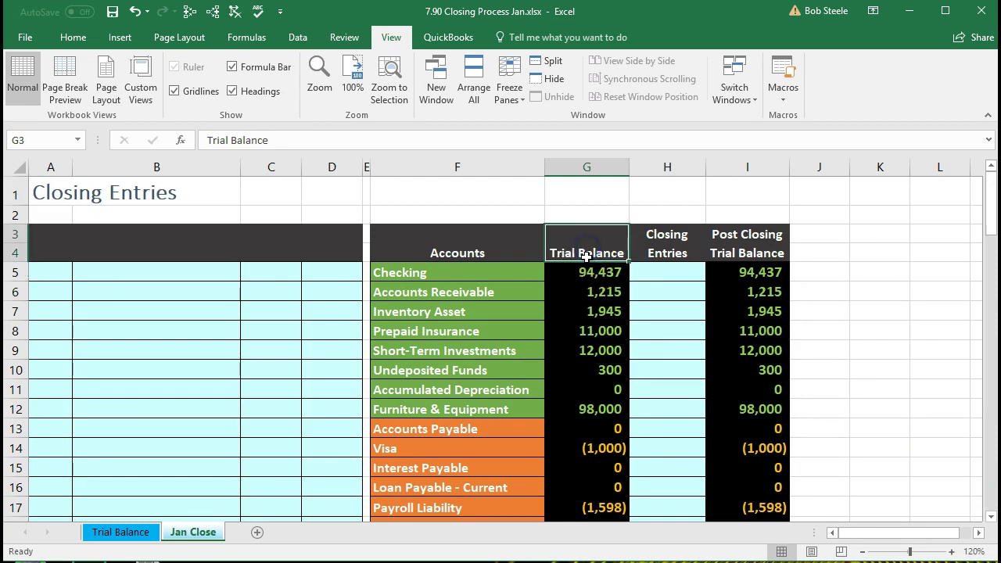
{"action": "left_click", "coordinate": [664, 244]}
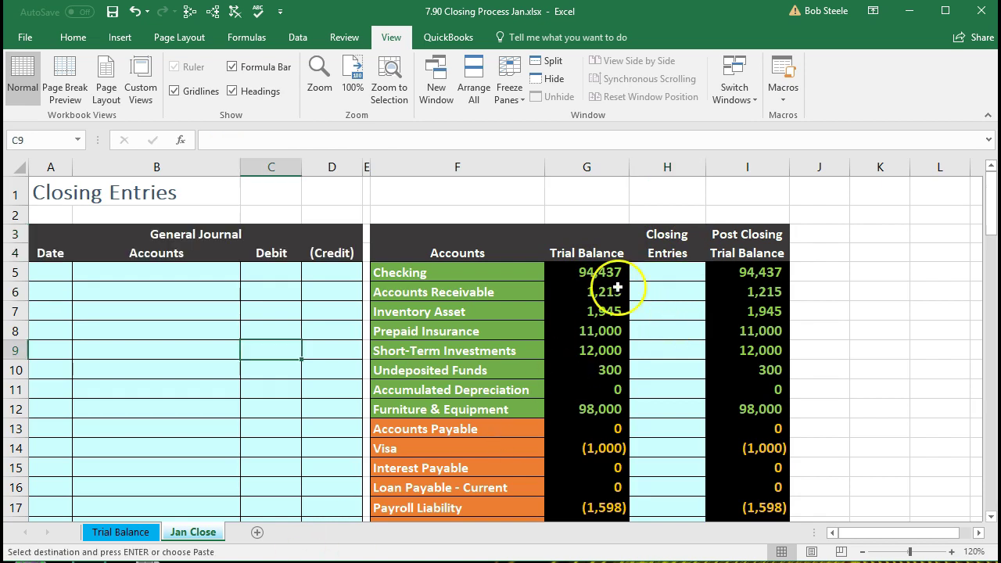
{"action": "left_click", "coordinate": [613, 274]}
{"action": "left_click", "coordinate": [662, 275]}
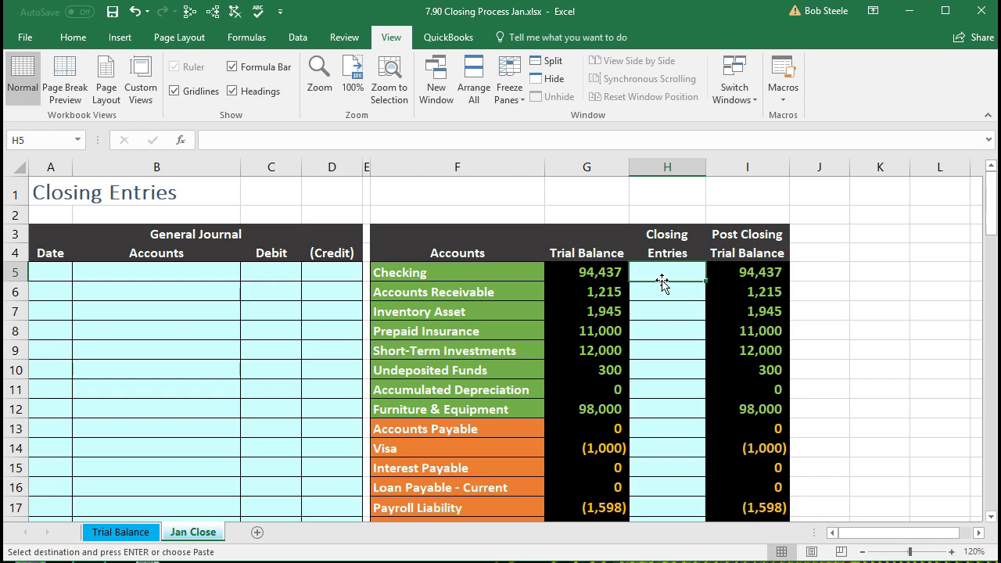
{"action": "scroll", "coordinate": [662, 282], "scroll_direction": "down", "scroll_amount": 5}
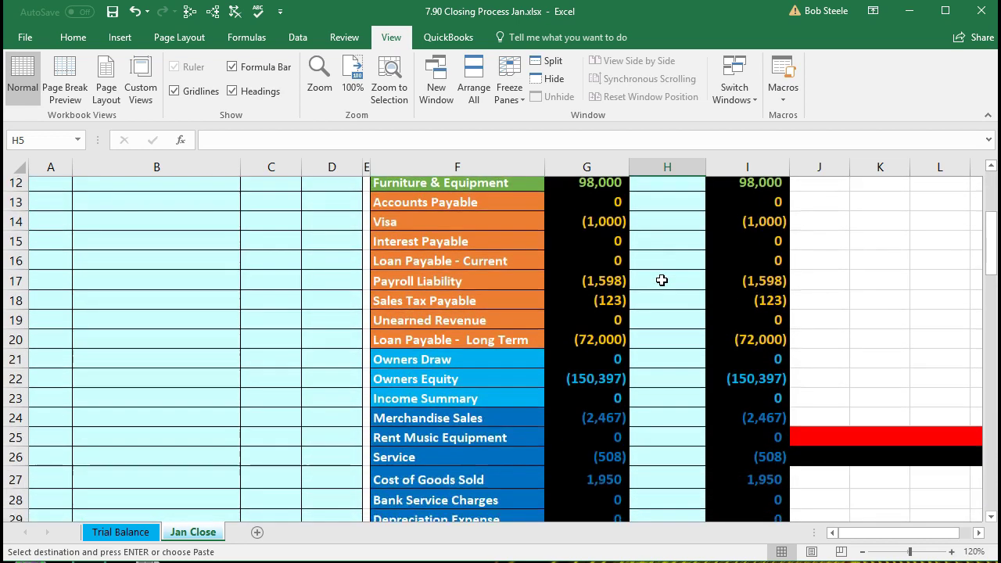
{"action": "scroll", "coordinate": [661, 280], "scroll_direction": "down", "scroll_amount": 1}
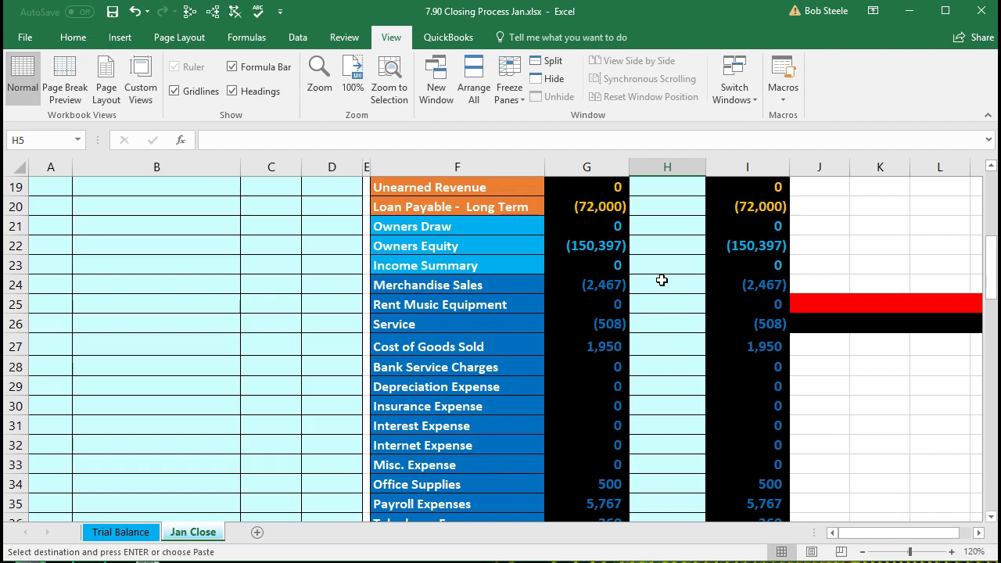
{"action": "left_click", "coordinate": [606, 284]}
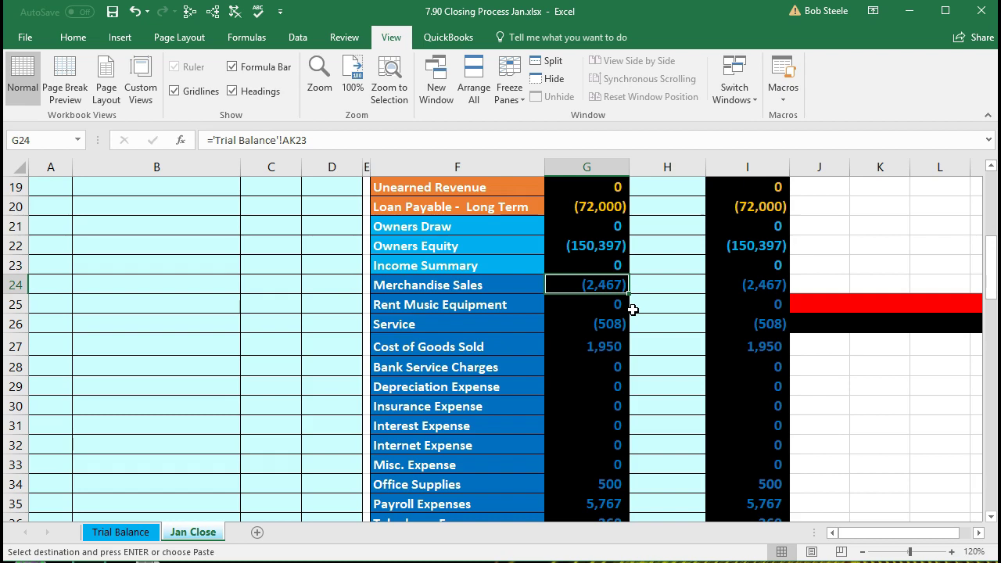
- Return to the Checking balance and review the Jan Close trial balance down through the revenue and expense accounts
{"action": "scroll", "coordinate": [632, 310], "scroll_direction": "up", "scroll_amount": 6}
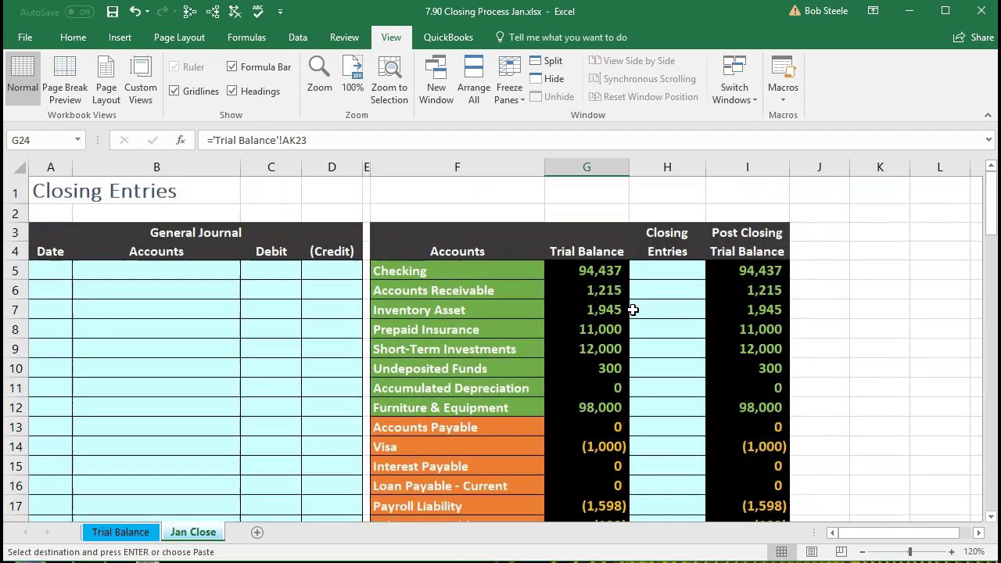
{"action": "left_click", "coordinate": [602, 272]}
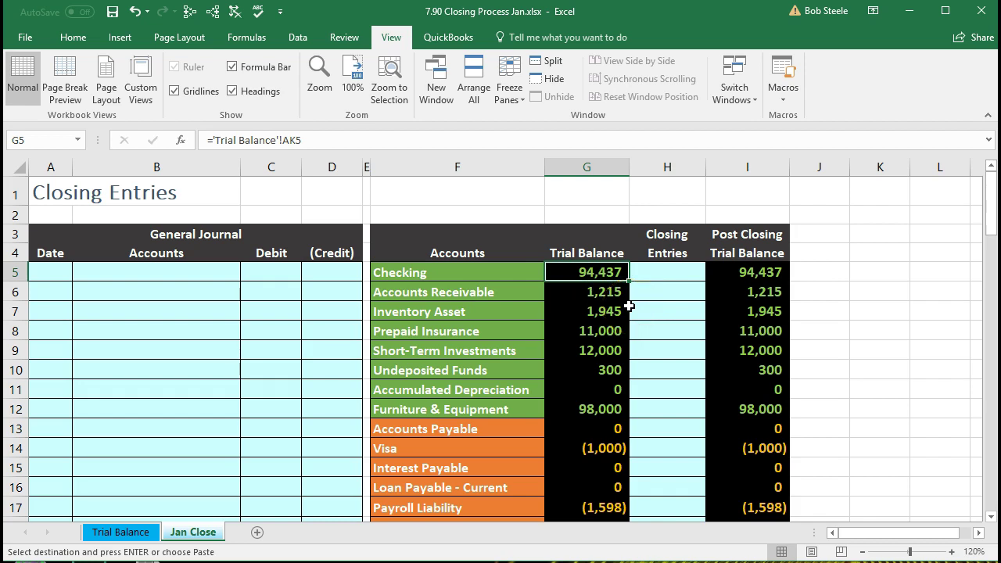
{"action": "scroll", "coordinate": [629, 307], "scroll_direction": "down", "scroll_amount": 5}
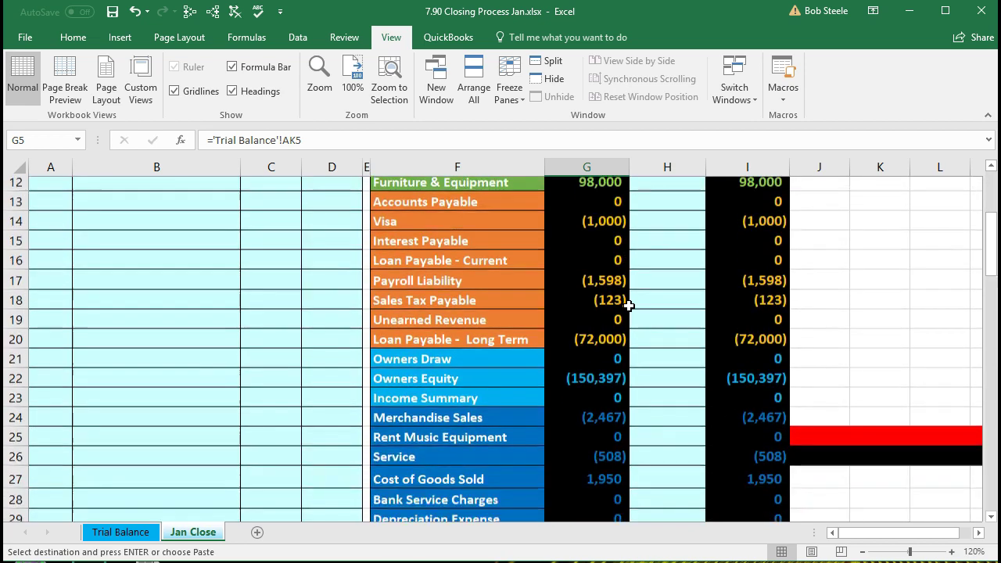
{"action": "left_click", "coordinate": [607, 347]}
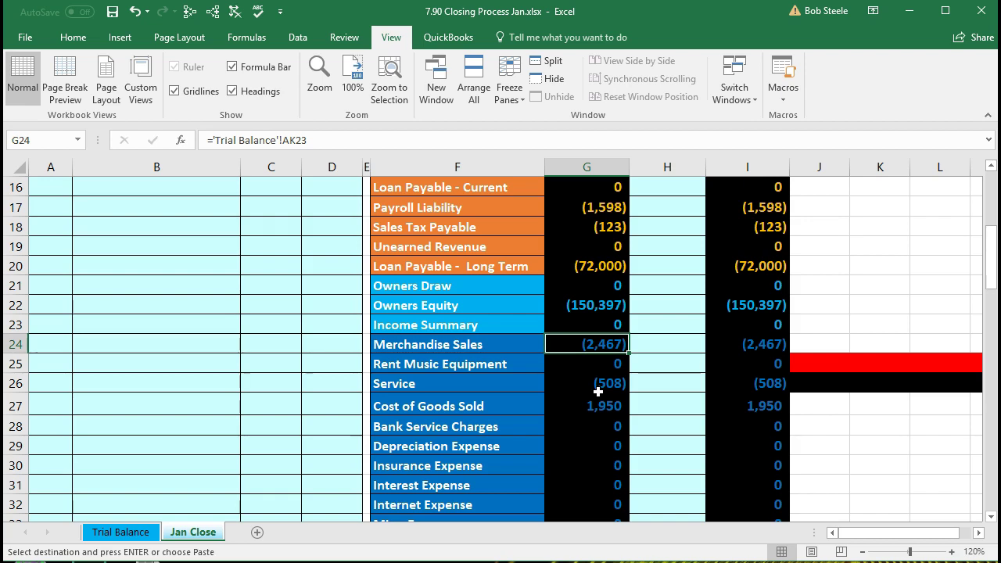
{"action": "scroll", "coordinate": [598, 391], "scroll_direction": "down", "scroll_amount": 2}
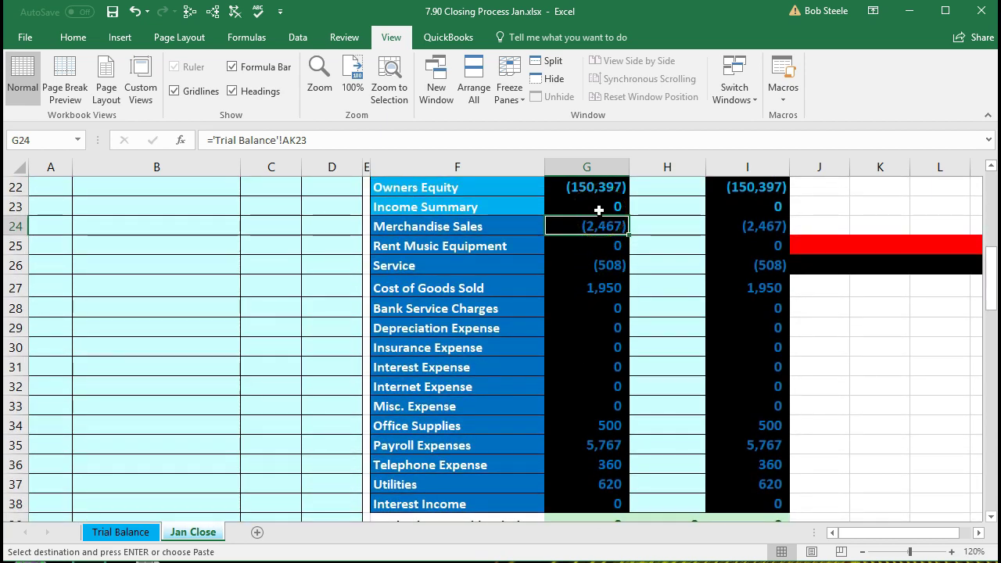
- Select the balances from Income Summary through Interest Income to check their sum, and inspect the Owners Equity balance
{"action": "left_click_drag", "start_coordinate": [598, 210], "coordinate": [606, 511]}
{"action": "key", "text": "ctrl+v"}
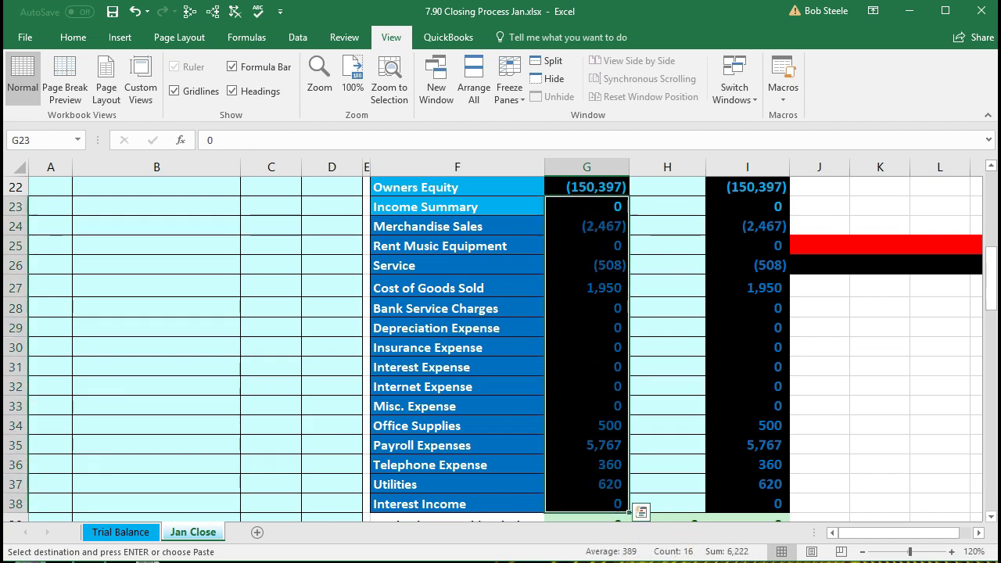
{"action": "scroll", "coordinate": [715, 471], "scroll_direction": "up", "scroll_amount": 1}
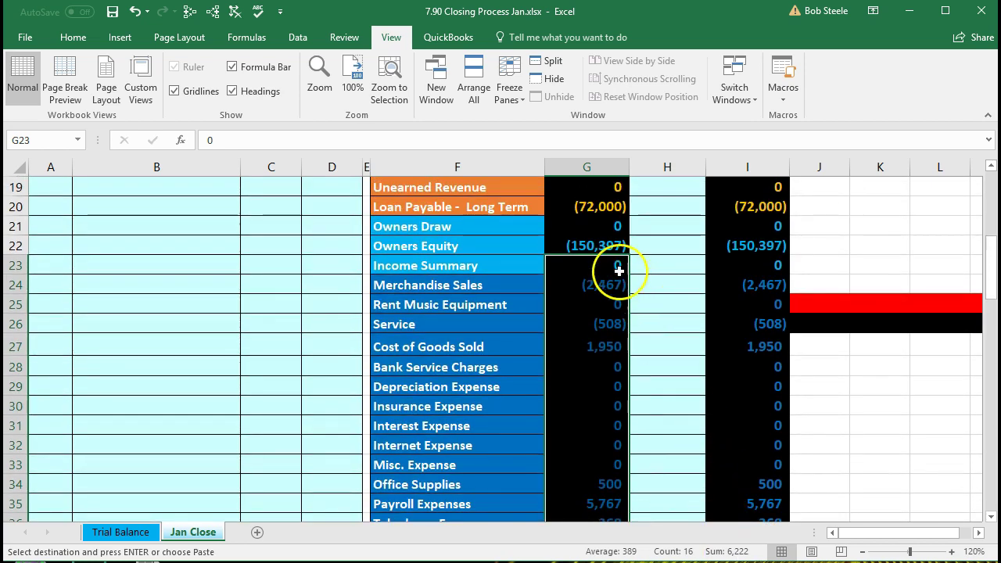
{"action": "left_click", "coordinate": [592, 246]}
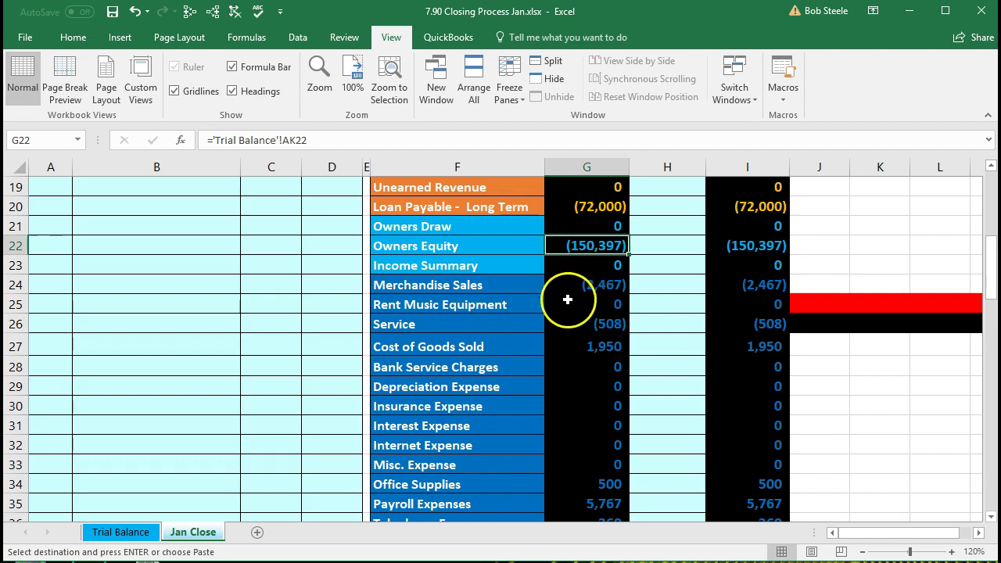
- Compare the Income Summary account with the revenue accounts, the expenses from Cost of Goods Sold down, and Owners Equity
{"action": "left_click", "coordinate": [528, 330]}
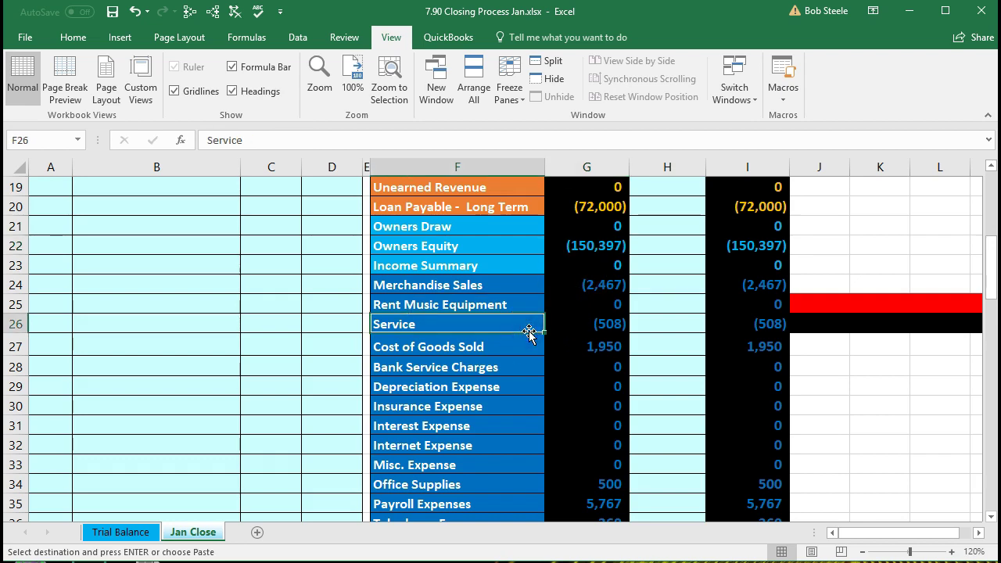
{"action": "left_click", "coordinate": [497, 267]}
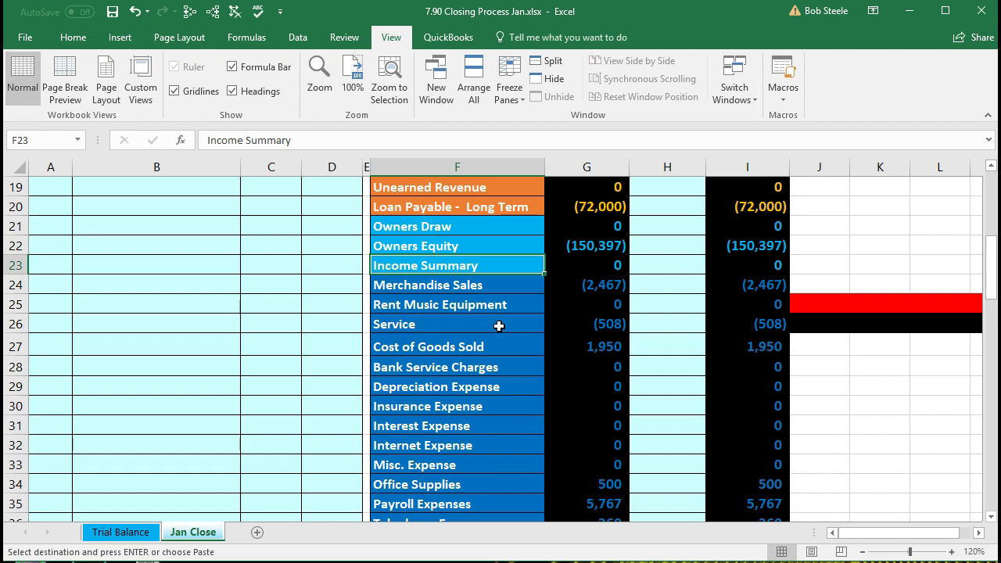
{"action": "left_click_drag", "start_coordinate": [407, 281], "coordinate": [568, 315]}
{"action": "left_click", "coordinate": [496, 264]}
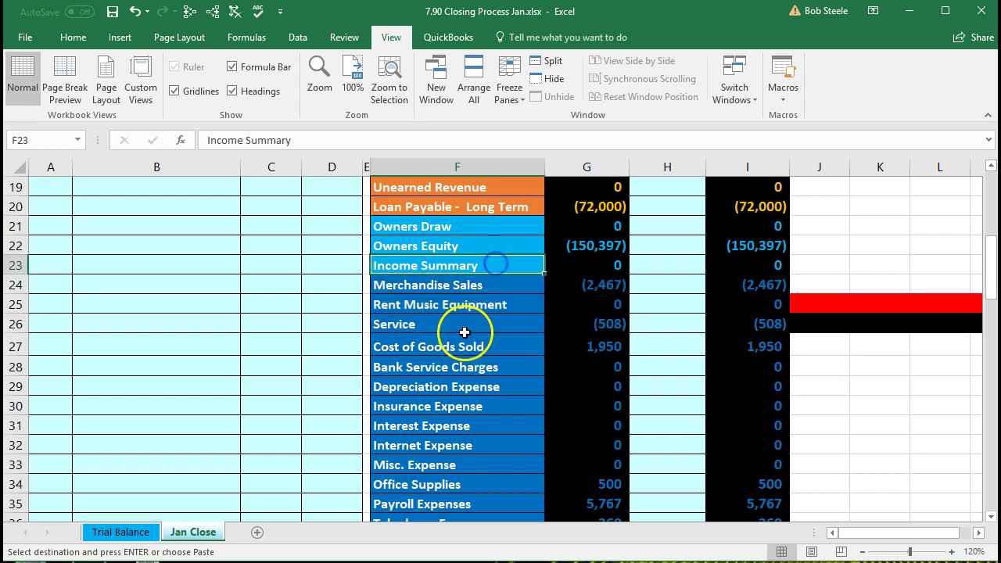
{"action": "left_click_drag", "start_coordinate": [469, 346], "coordinate": [578, 498]}
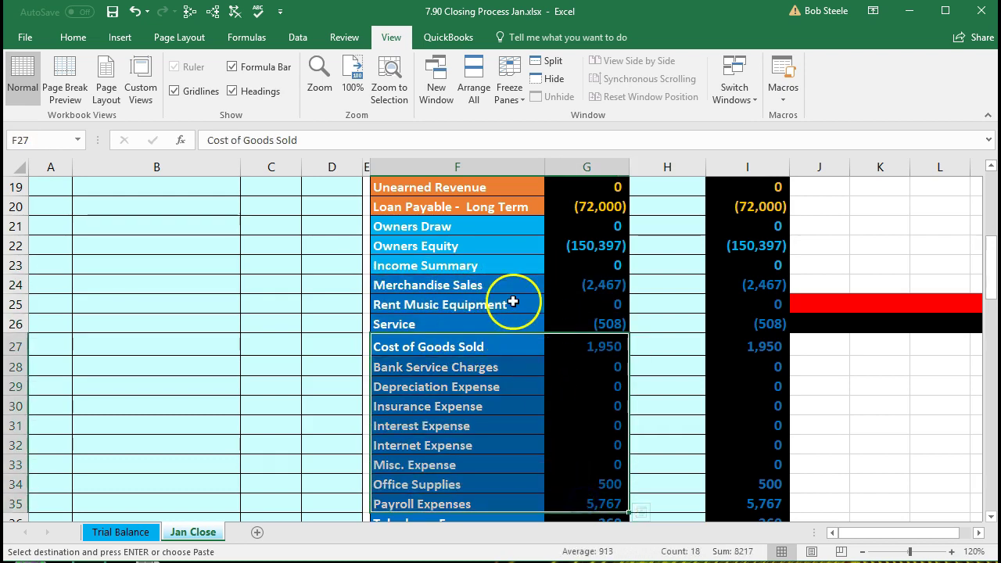
{"action": "left_click", "coordinate": [498, 268]}
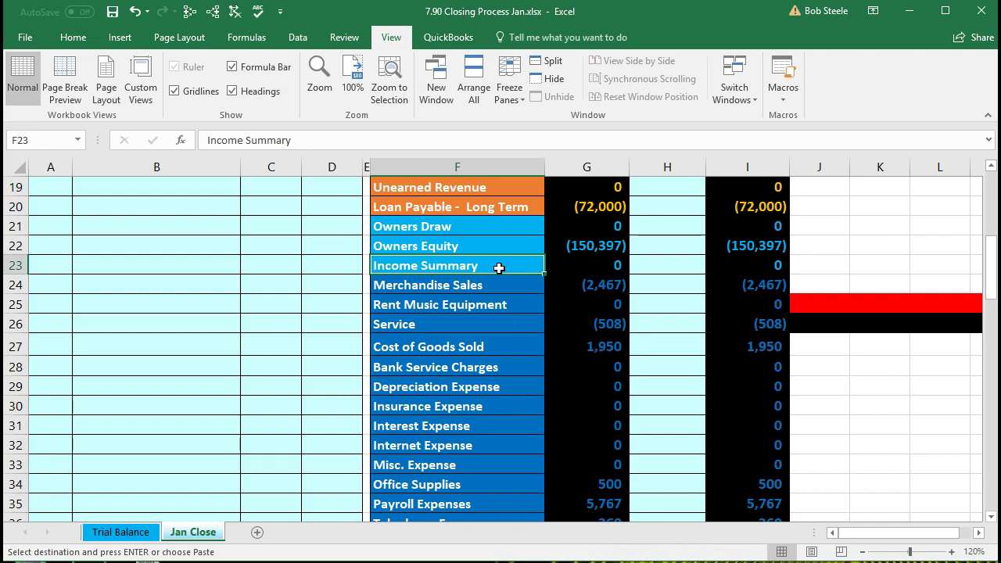
{"action": "left_click", "coordinate": [492, 246]}
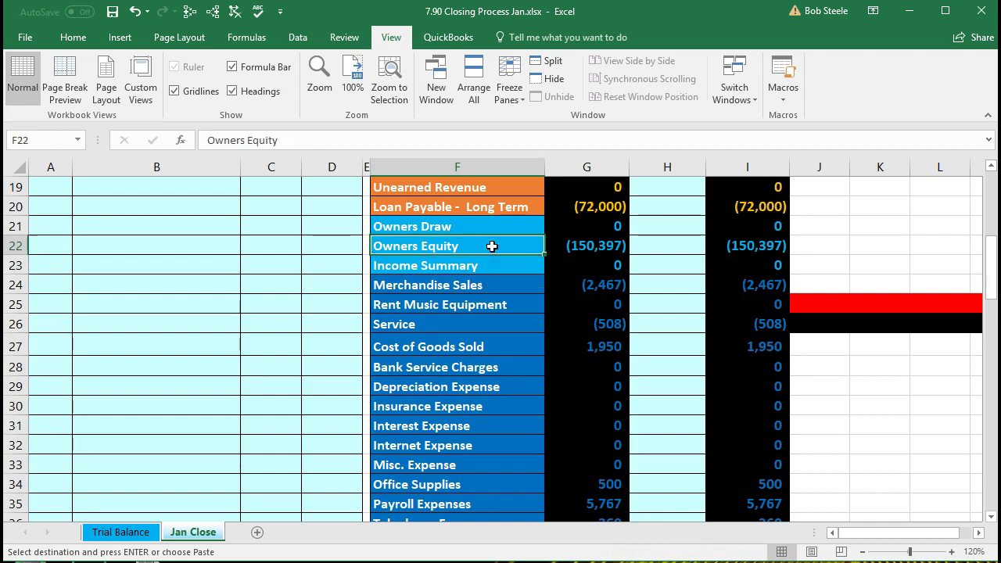
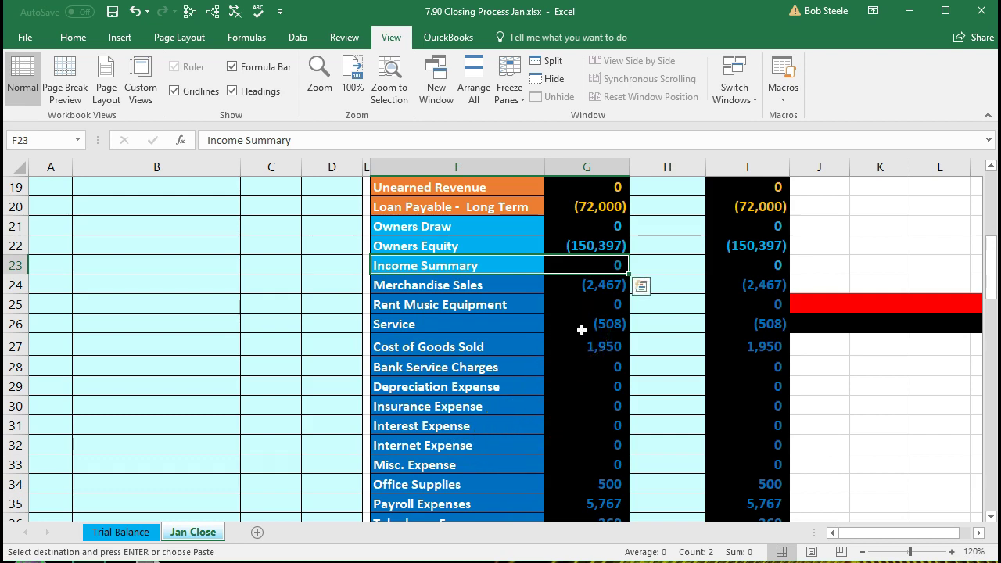
{"action": "left_click_drag", "start_coordinate": [577, 286], "coordinate": [588, 513]}
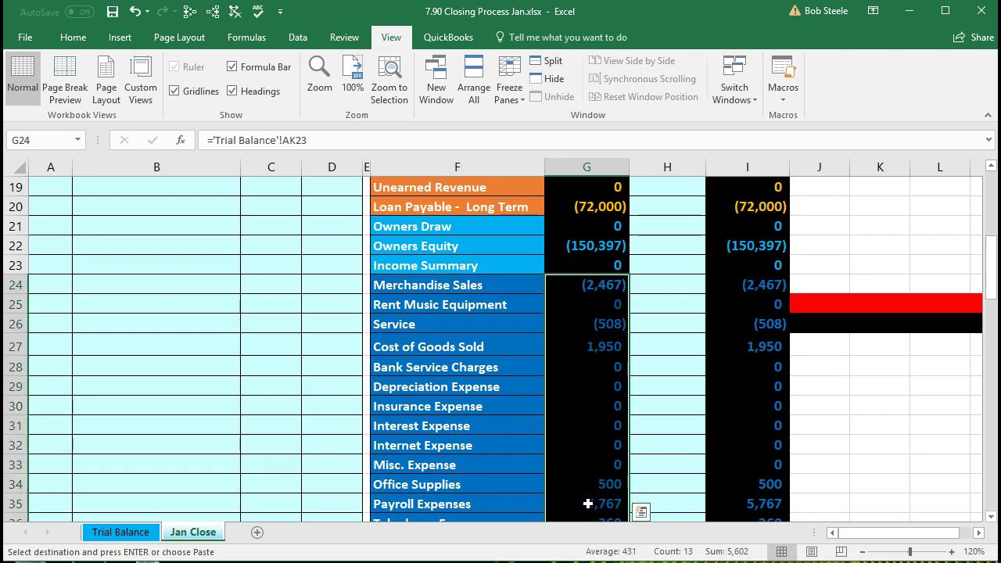
- Inspect the Owners Equity balance and review the Post Closing Trial Balance column from Checking down to Net Income
{"action": "left_click", "coordinate": [576, 247]}
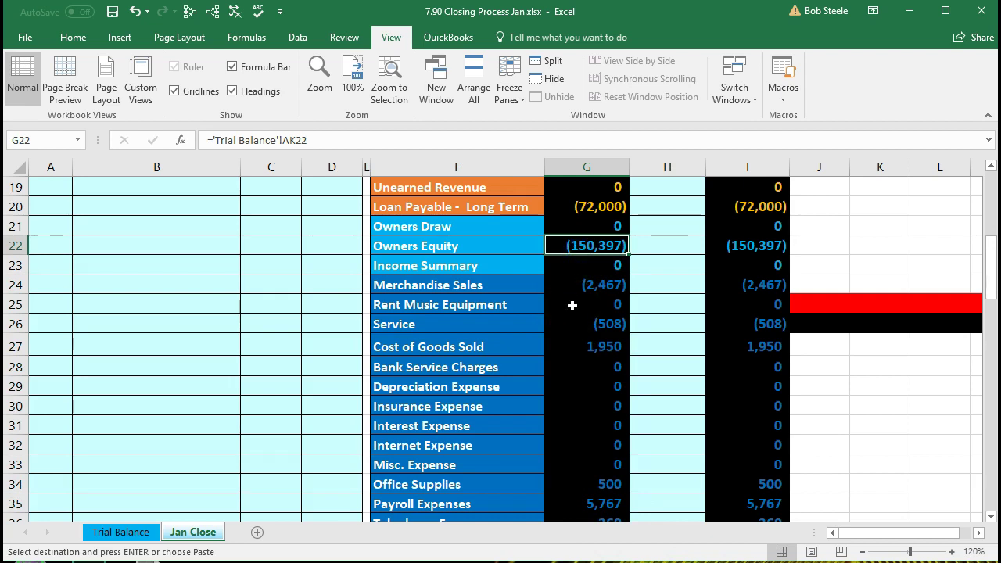
{"action": "scroll", "coordinate": [576, 310], "scroll_direction": "up", "scroll_amount": 6}
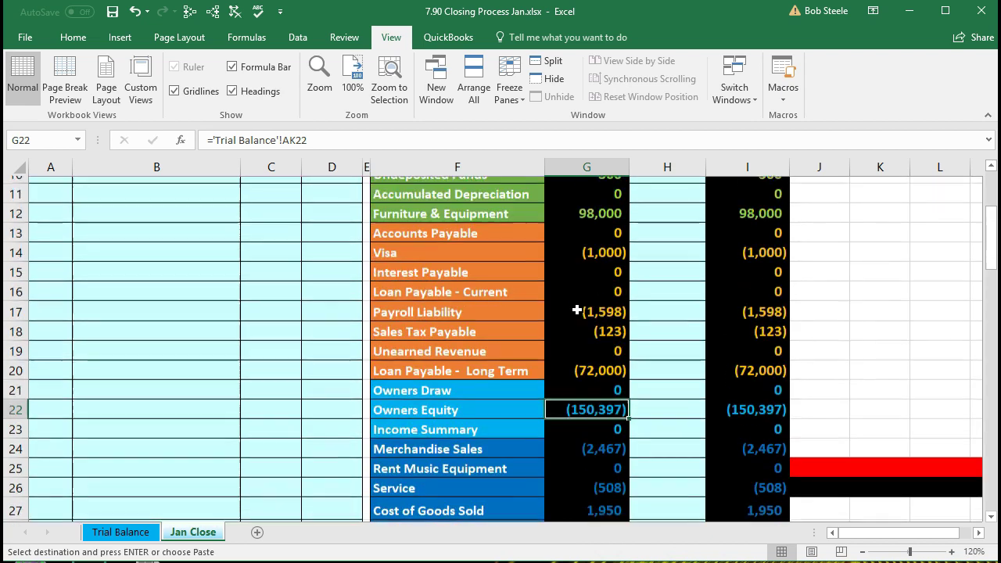
{"action": "left_click", "coordinate": [740, 252]}
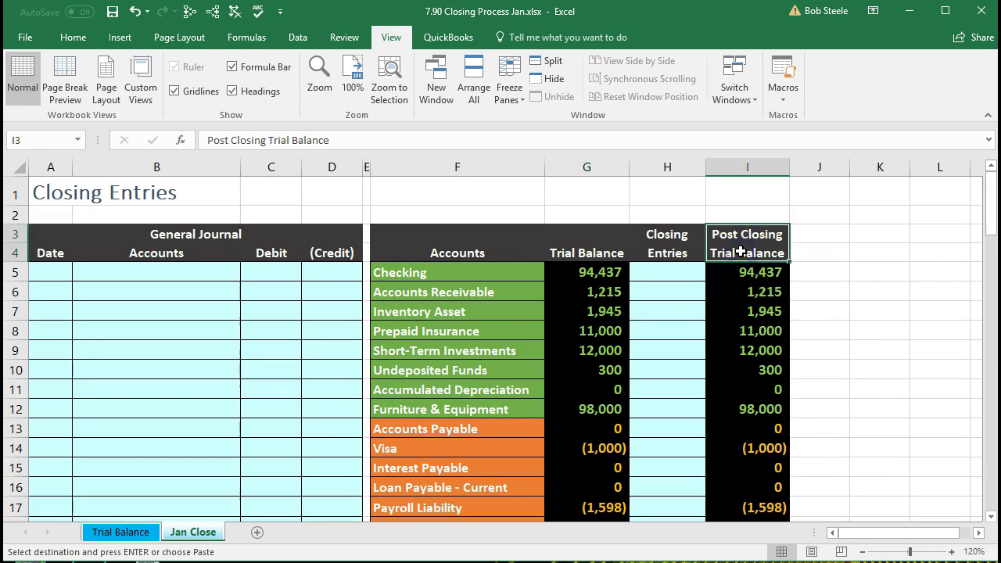
{"action": "left_click", "coordinate": [744, 276]}
{"action": "key", "text": "ctrl+Down"}
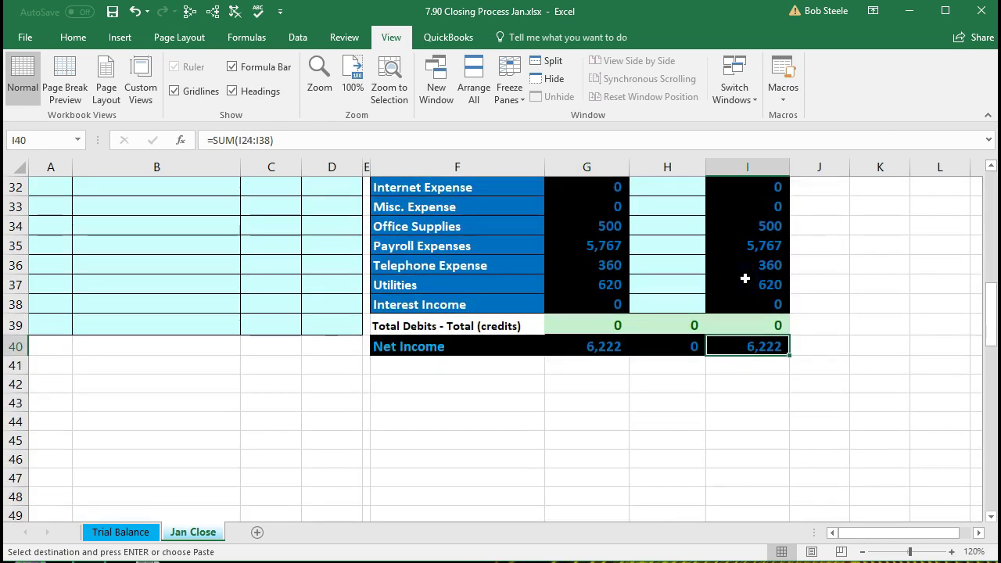
- Inspect the Checking formula in the Post Closing Trial Balance column and leave it as =SUM(G5:H5)
{"action": "scroll", "coordinate": [745, 278], "scroll_direction": "up", "scroll_amount": 10}
{"action": "left_click", "coordinate": [759, 271]}
{"action": "key", "text": "alt+equal"}
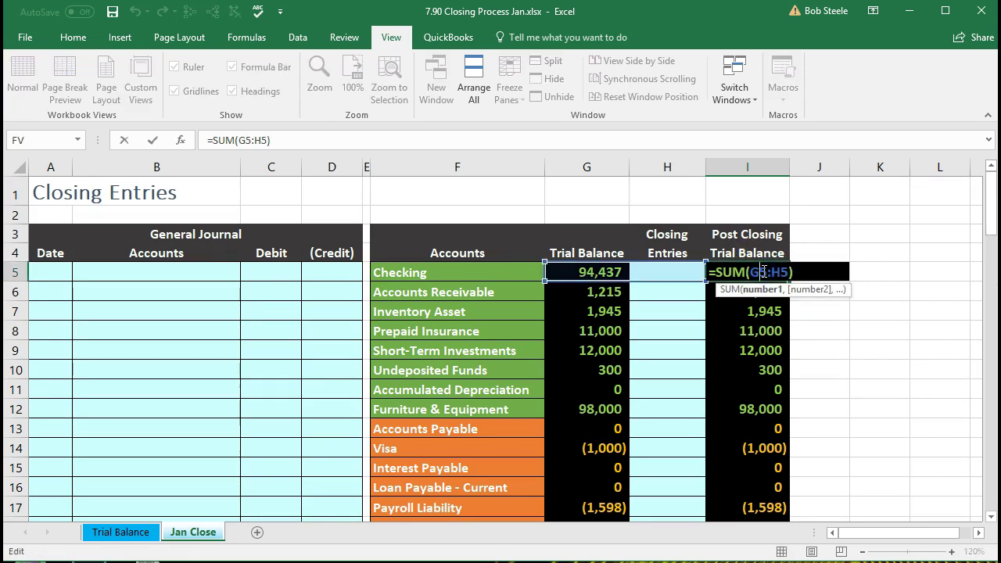
{"action": "key", "text": "Return"}
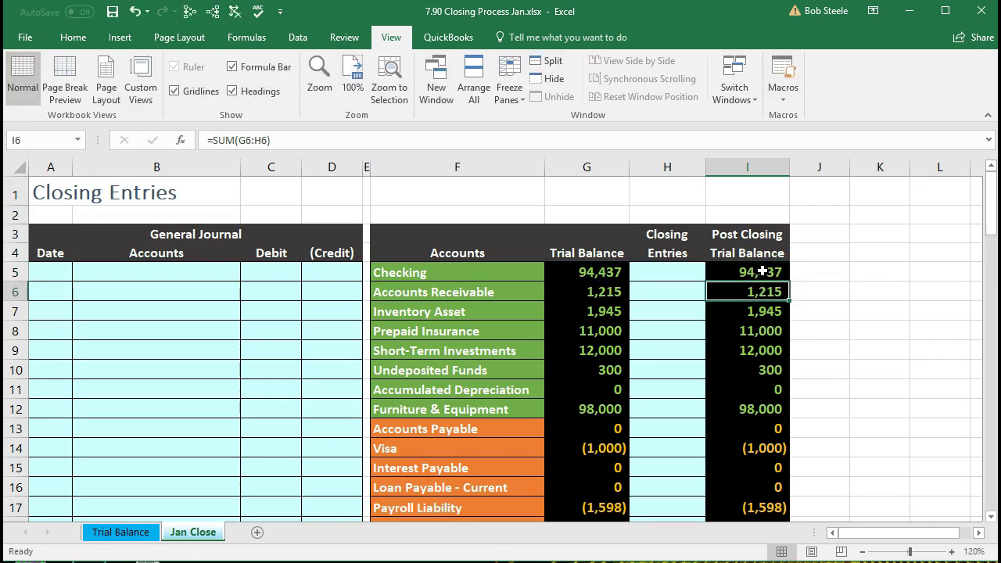
- Review the post-closing Owners Equity balance and the balances from Income Summary through Cost of Goods Sold
{"action": "scroll", "coordinate": [763, 271], "scroll_direction": "down", "scroll_amount": 5}
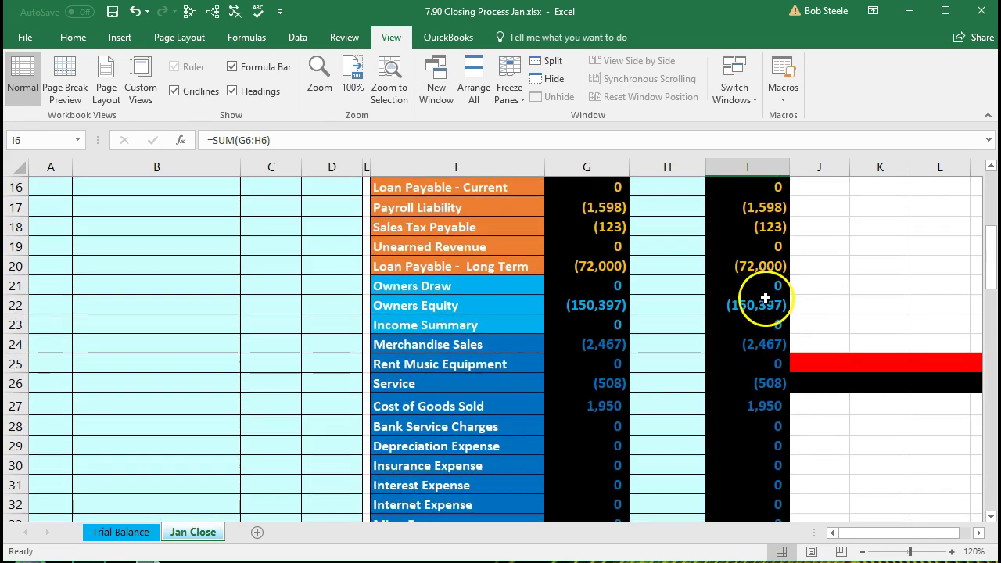
{"action": "left_click", "coordinate": [755, 305]}
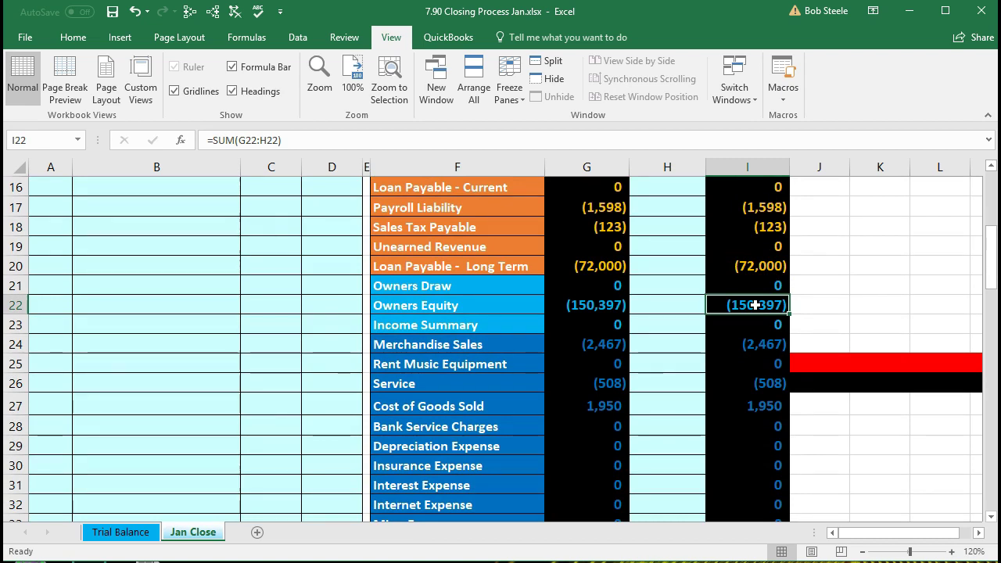
{"action": "left_click_drag", "start_coordinate": [755, 323], "coordinate": [761, 408]}
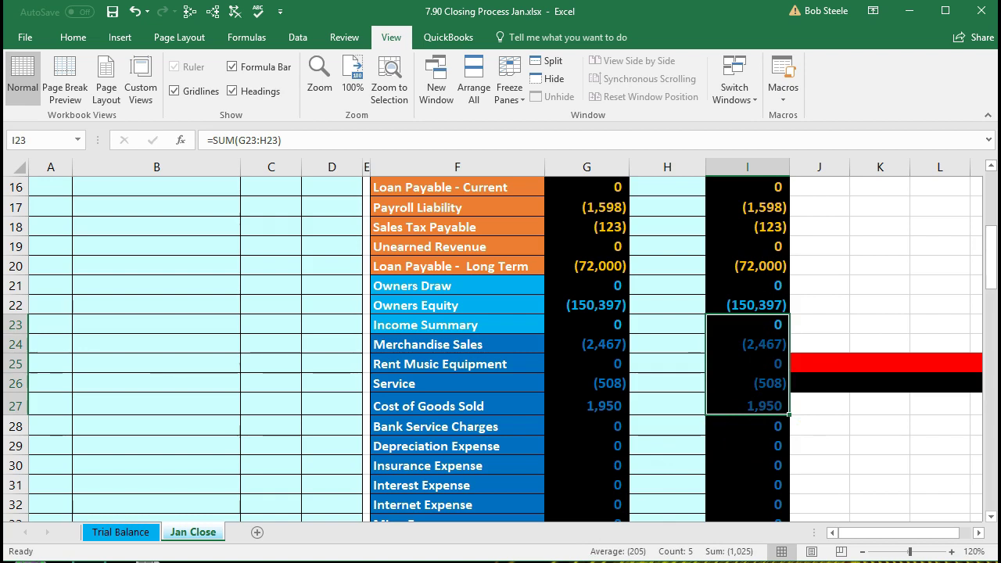
{"action": "scroll", "coordinate": [175, 352], "scroll_direction": "up", "scroll_amount": 1}
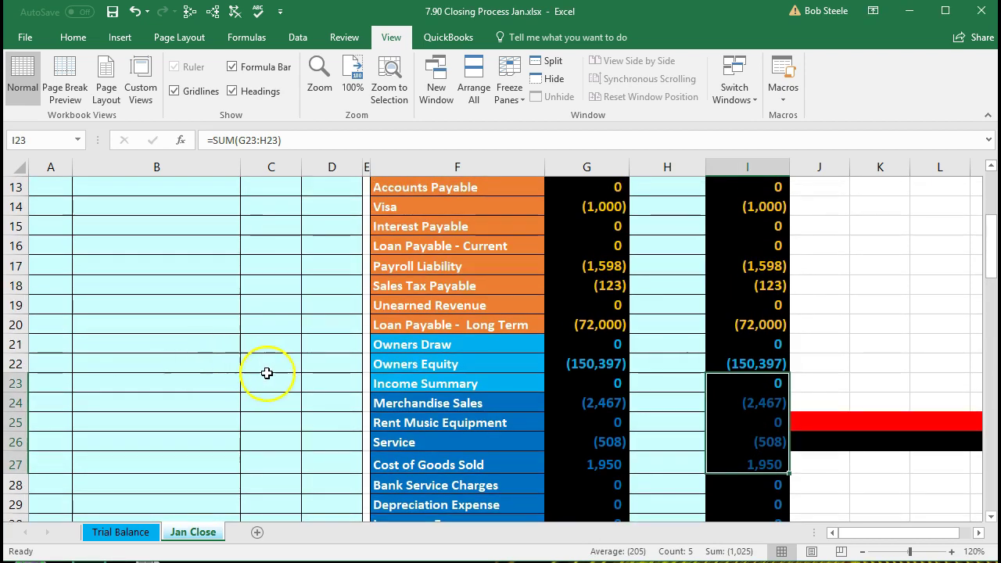
{"action": "scroll", "coordinate": [273, 375], "scroll_direction": "down", "scroll_amount": 1}
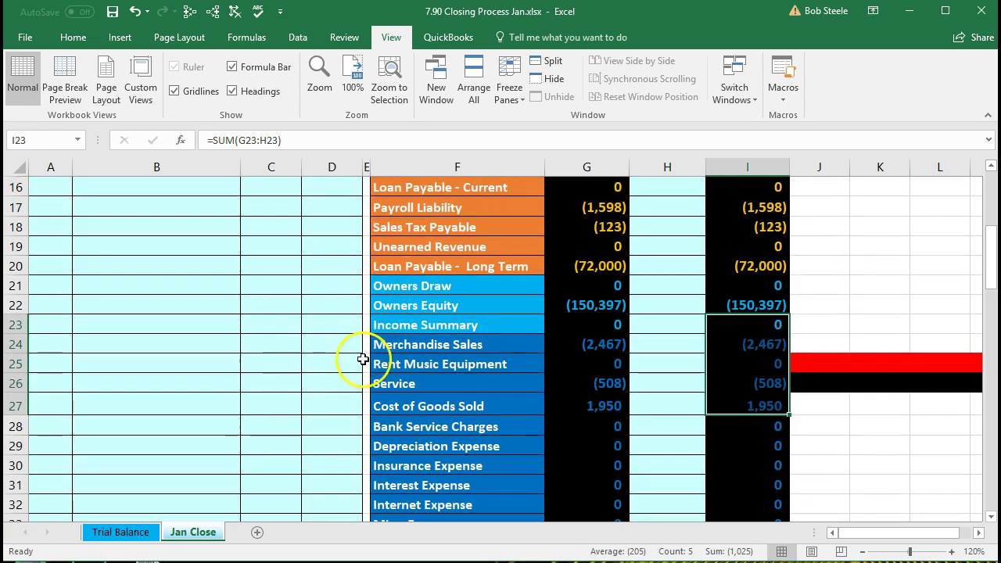
- Examine the revenue accounts from Merchandise Sales through Service with their trial balance amounts, and the expense accounts below
{"action": "left_click", "coordinate": [414, 352]}
{"action": "left_click_drag", "start_coordinate": [415, 352], "coordinate": [578, 382]}
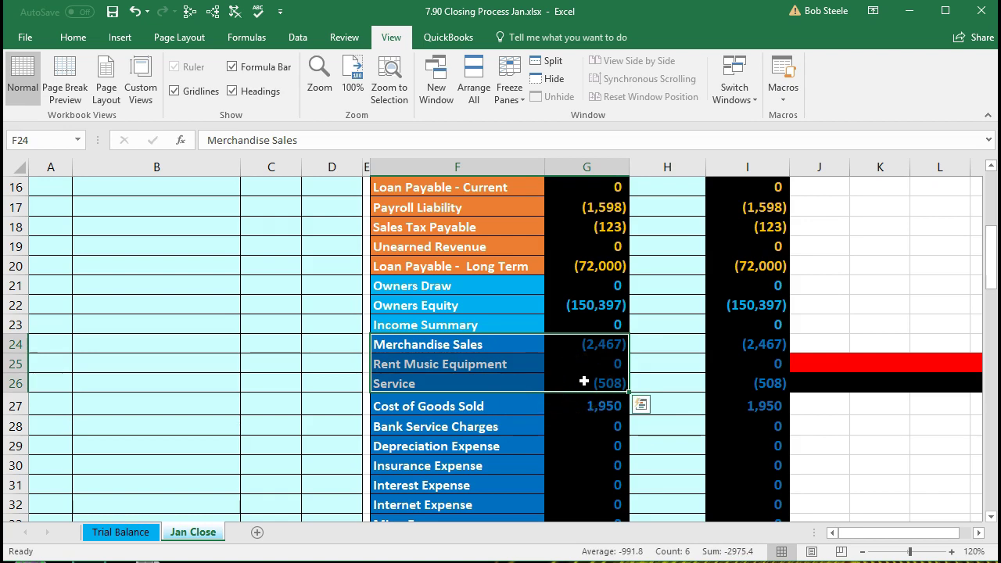
{"action": "left_click", "coordinate": [522, 426]}
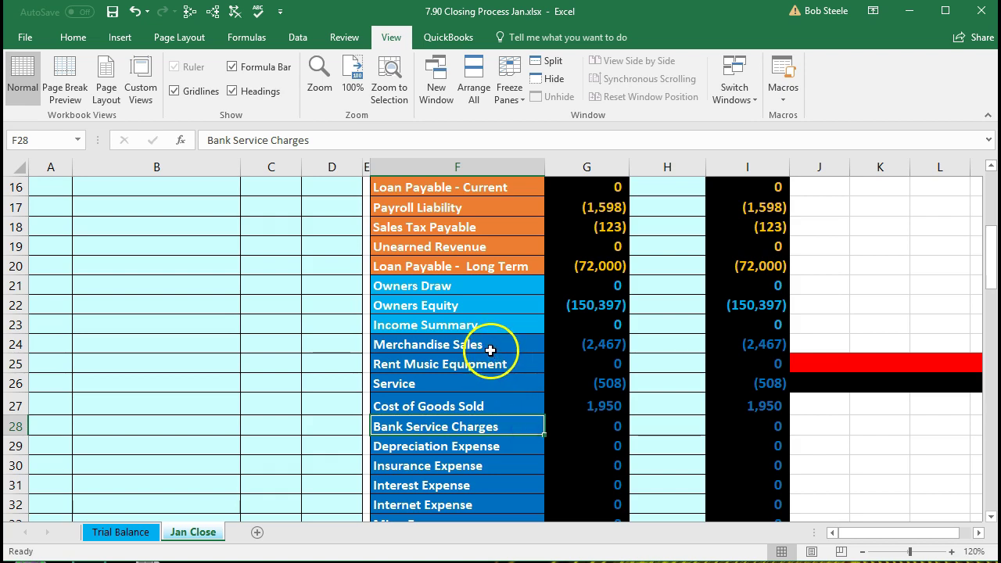
- Copy the Merchandise Sales account name and paste it as values into B5, the general journal's first row
{"action": "mouse_move", "coordinate": [482, 344]}
{"action": "left_mouse_down"}
{"action": "mouse_move", "coordinate": [476, 362]}
{"action": "mouse_move", "coordinate": [475, 348]}
{"action": "left_mouse_up"}
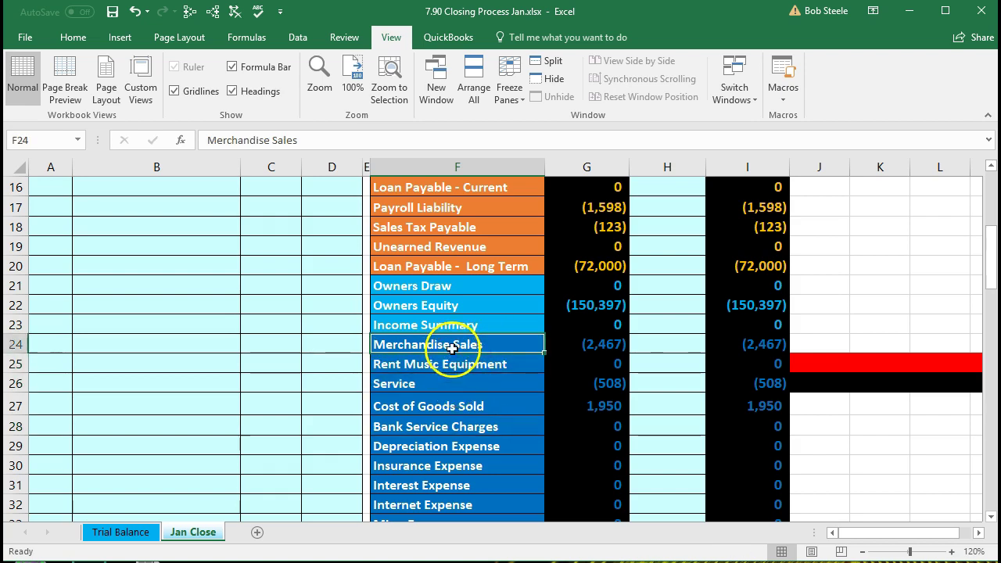
{"action": "right_click", "coordinate": [453, 345]}
{"action": "left_click", "coordinate": [470, 359]}
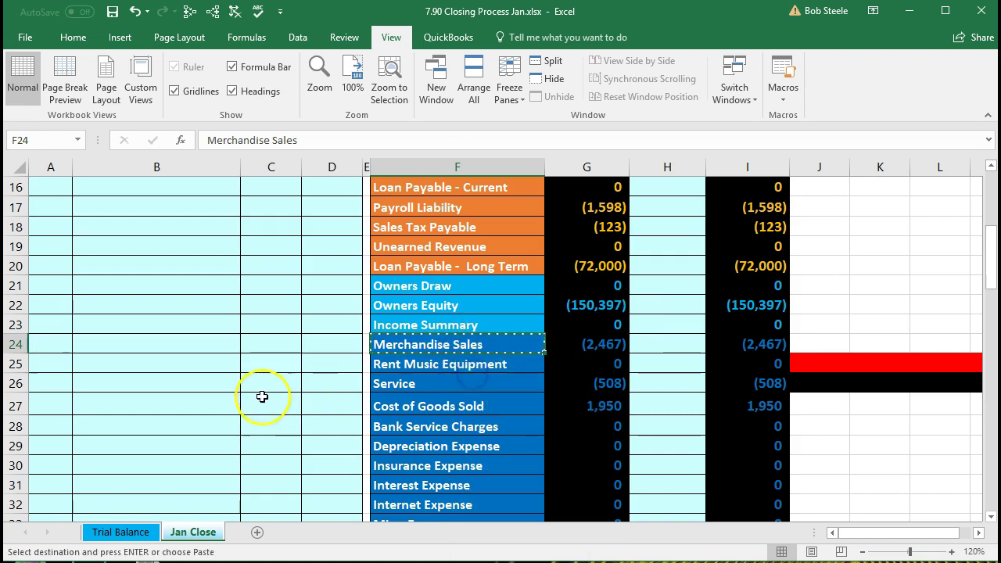
{"action": "scroll", "coordinate": [262, 397], "scroll_direction": "up", "scroll_amount": 5}
{"action": "right_click", "coordinate": [133, 272]}
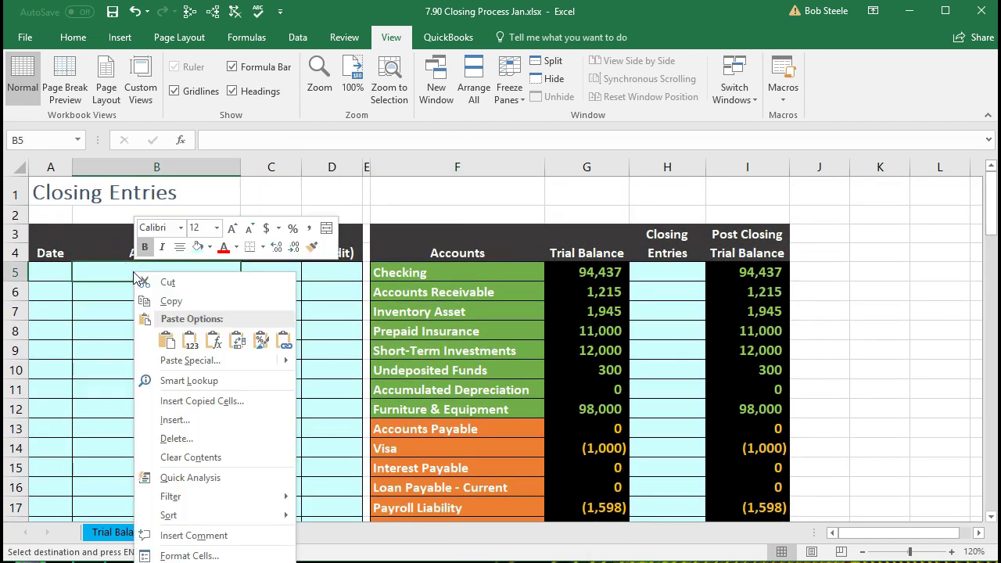
{"action": "left_click", "coordinate": [194, 337]}
- Enter 1/31 as the date of the Merchandise Sales entry in row 5 of the general journal
{"action": "left_click", "coordinate": [55, 273]}
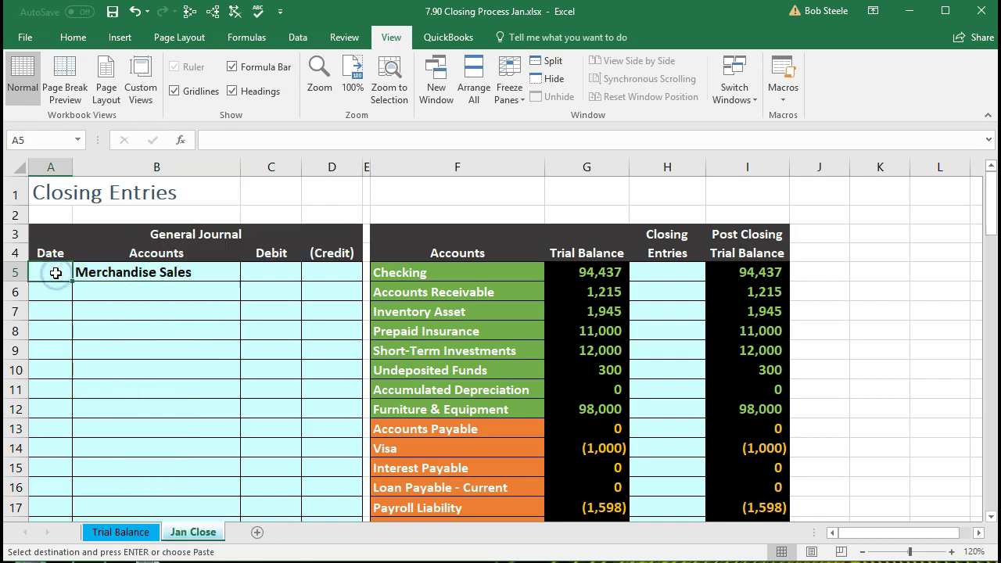
{"action": "type", "text": "1"}
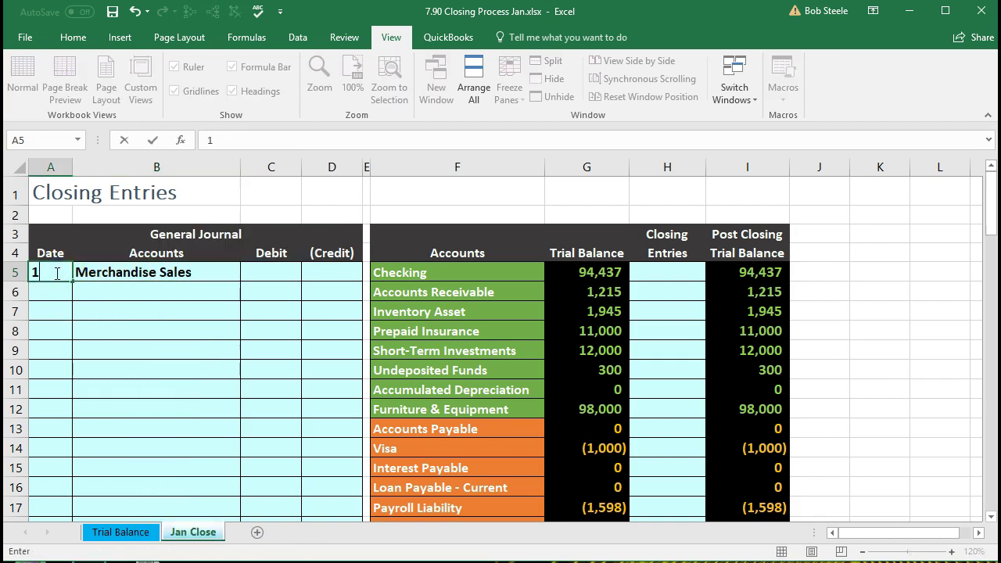
{"action": "type", "text": "/3"}
{"action": "key", "text": "Return"}
{"action": "key", "text": "Up"}
{"action": "key", "text": "Right"}
{"action": "key", "text": "Right"}
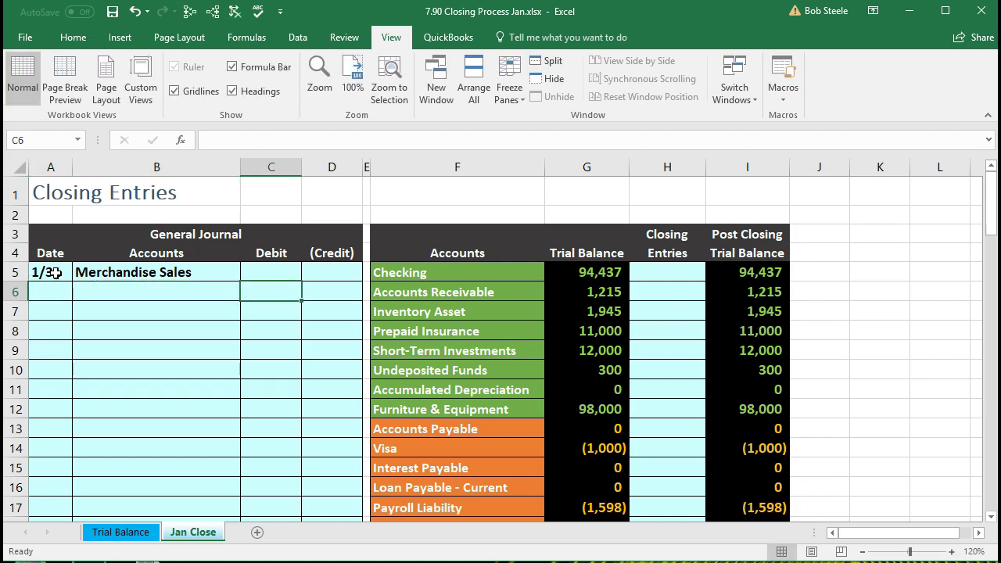
- Check the Merchandise Sales trial balance amount and enter a debit of 2,467 in C5
{"action": "scroll", "coordinate": [259, 345], "scroll_direction": "down", "scroll_amount": 4}
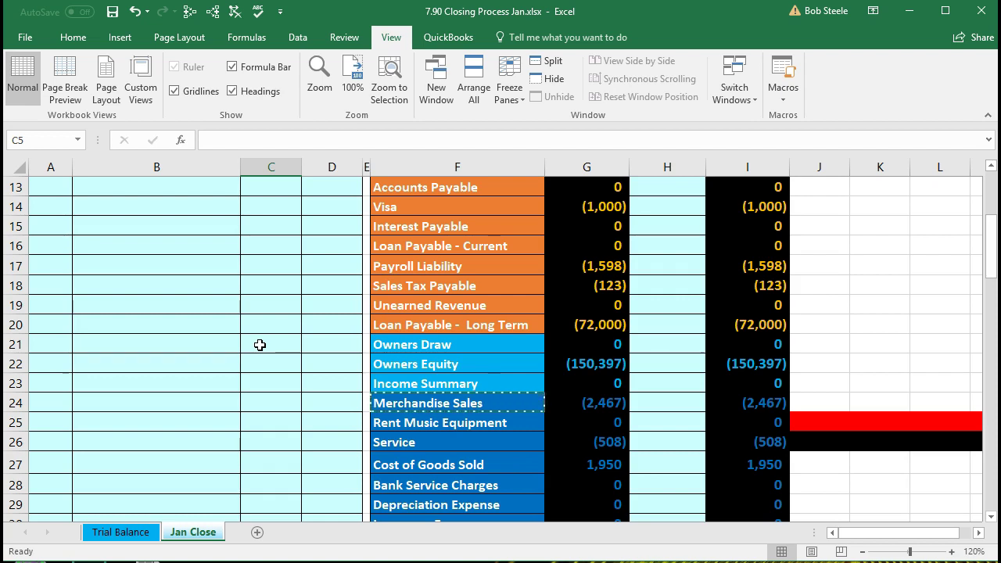
{"action": "scroll", "coordinate": [260, 345], "scroll_direction": "up", "scroll_amount": 4}
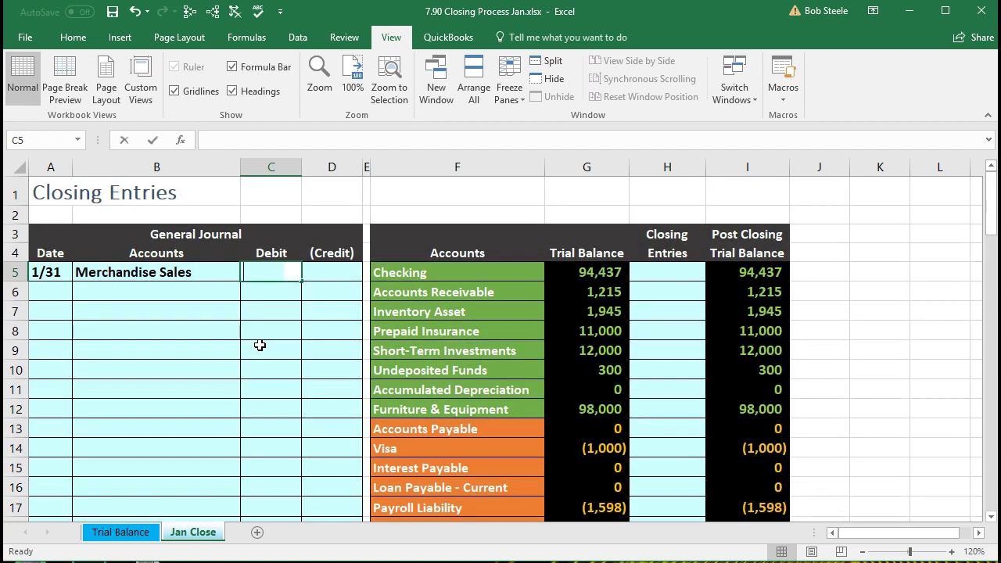
{"action": "type", "text": "2467"}
{"action": "key", "text": "Return"}
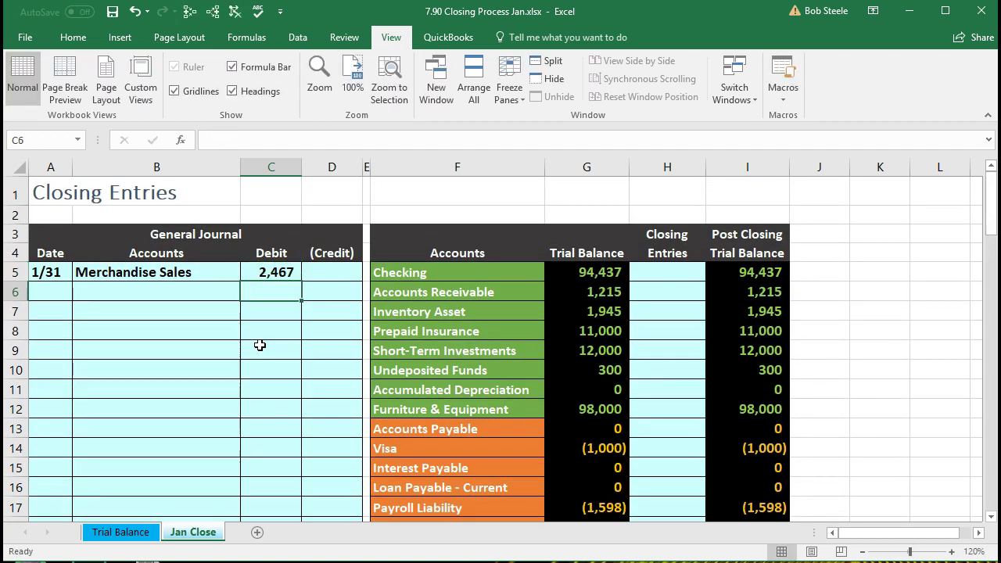
- Clear the date, account and debit of the Merchandise Sales entry in row 5
{"action": "left_click_drag", "start_coordinate": [63, 272], "coordinate": [250, 272]}
{"action": "key", "text": "Delete"}
- Start the closing entry lower in the general journal by entering the date 1/31 in A15
{"action": "scroll", "coordinate": [278, 356], "scroll_direction": "down", "scroll_amount": 2}
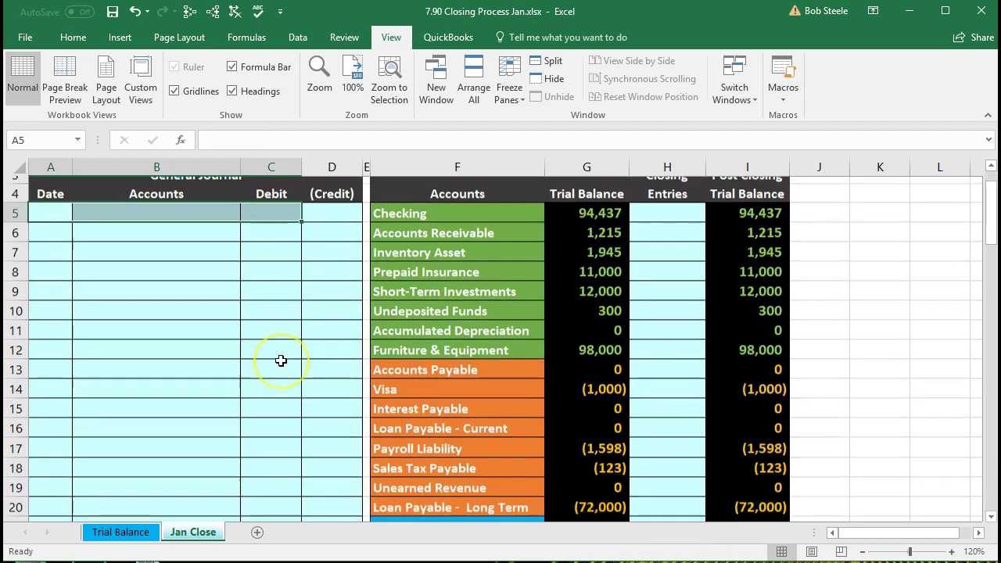
{"action": "left_click", "coordinate": [62, 339]}
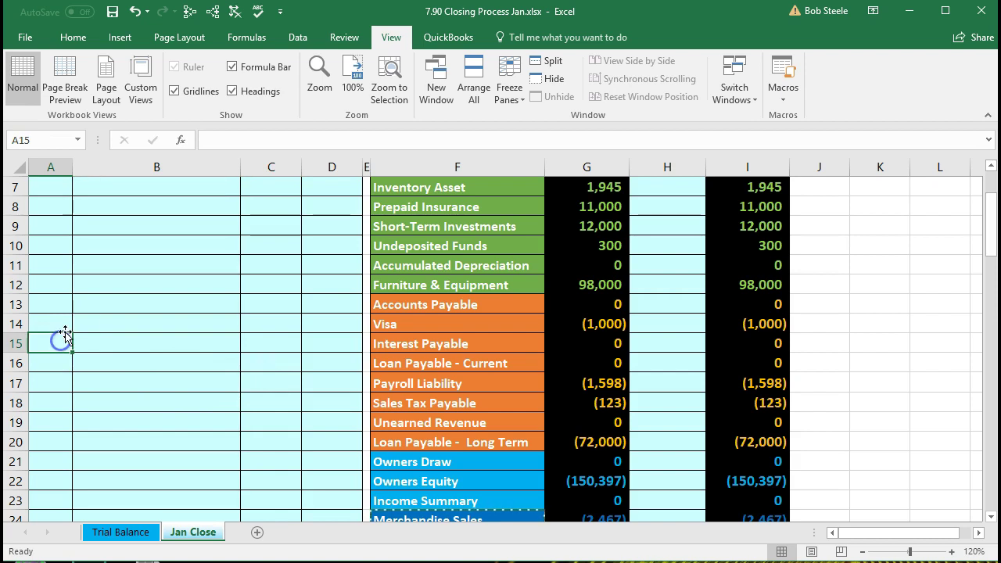
{"action": "type", "text": "1/31"}
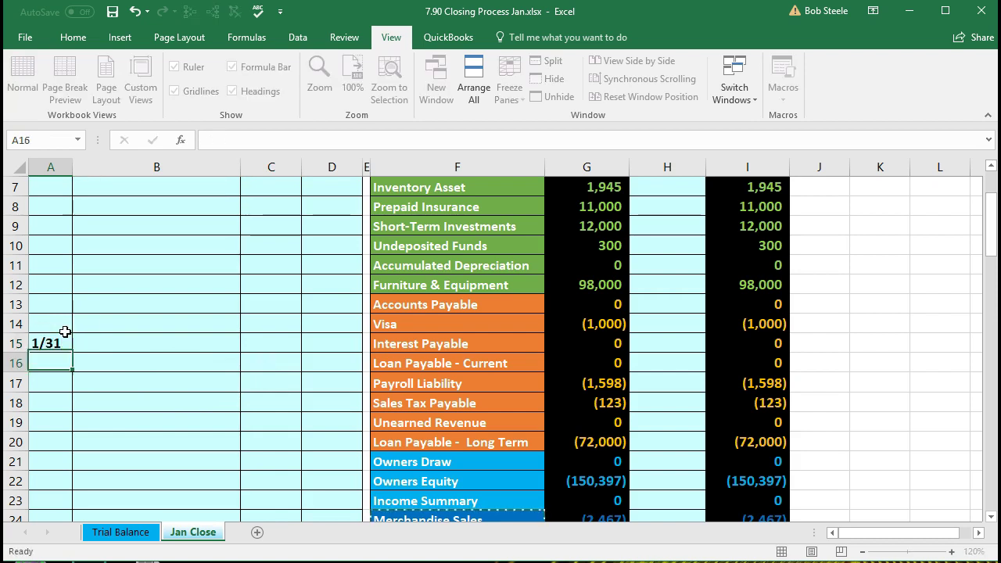
{"action": "key", "text": "Tab"}
{"action": "scroll", "coordinate": [230, 341], "scroll_direction": "down", "scroll_amount": 1}
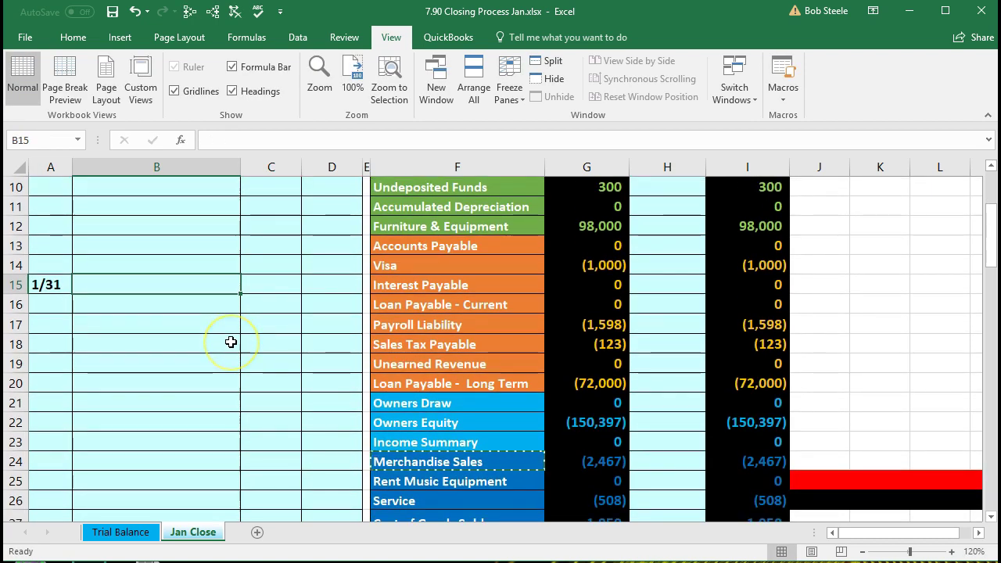
- Copy the Merchandise Sales account name from F24 and paste it as values into B15
{"action": "right_click", "coordinate": [406, 459]}
{"action": "left_click", "coordinate": [440, 134]}
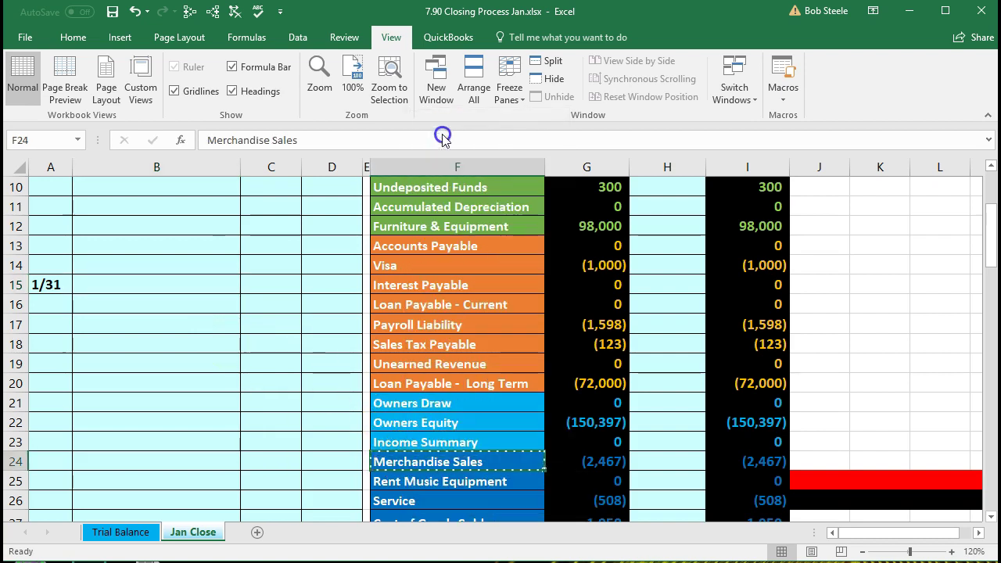
{"action": "left_click", "coordinate": [150, 276]}
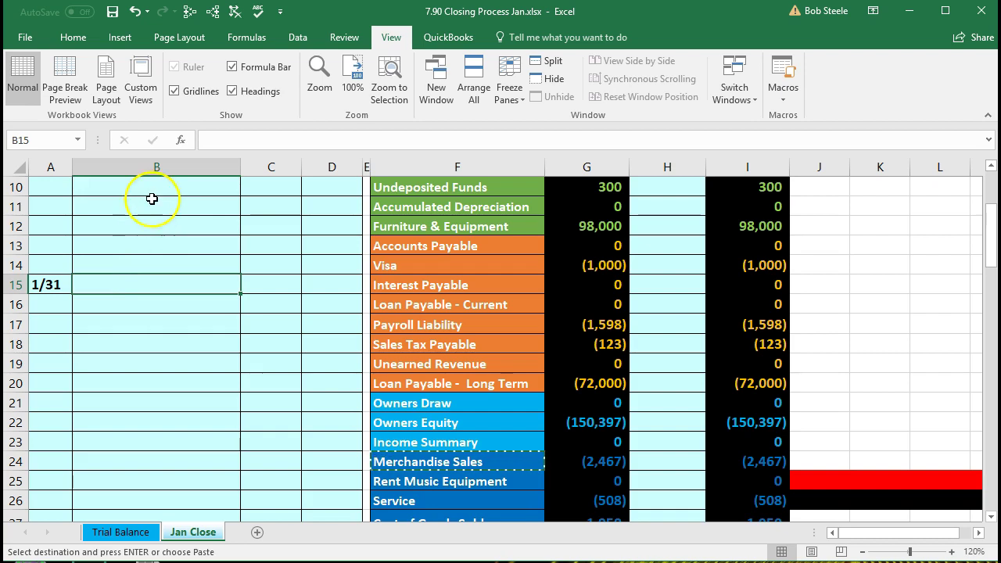
{"action": "right_click", "coordinate": [114, 283]}
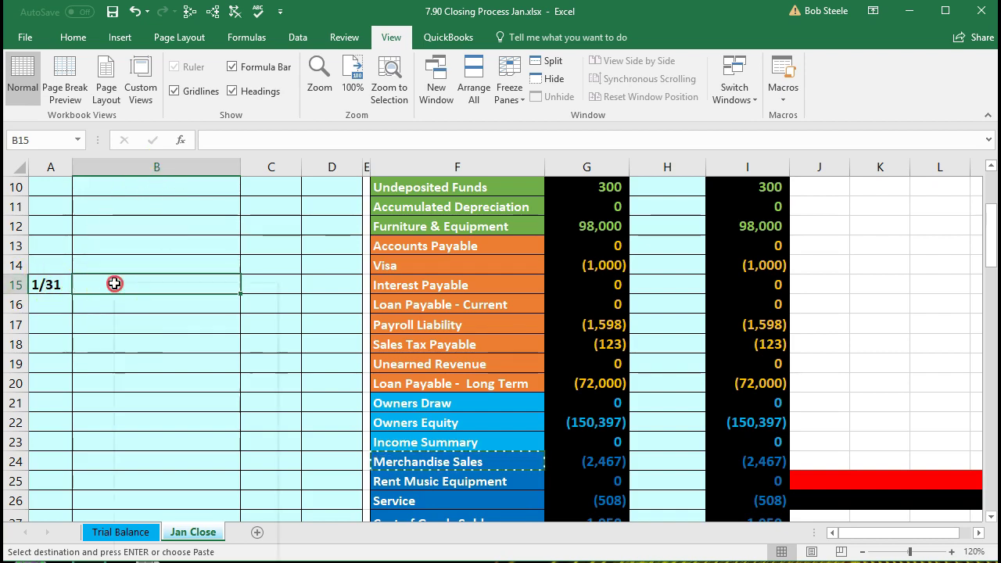
{"action": "left_click", "coordinate": [167, 344]}
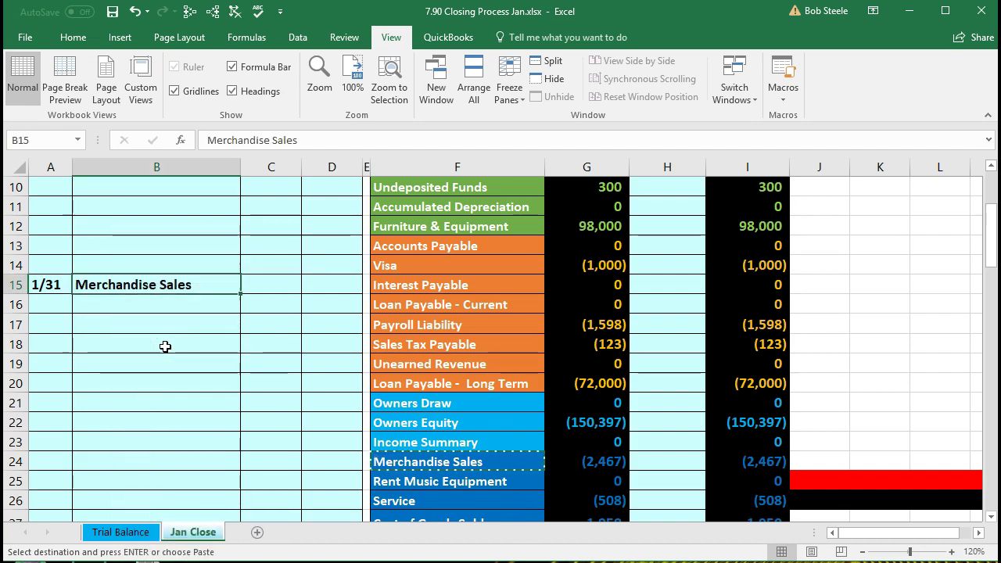
- Enter a debit of 2,467 for Merchandise Sales in C15
{"action": "left_click", "coordinate": [264, 282]}
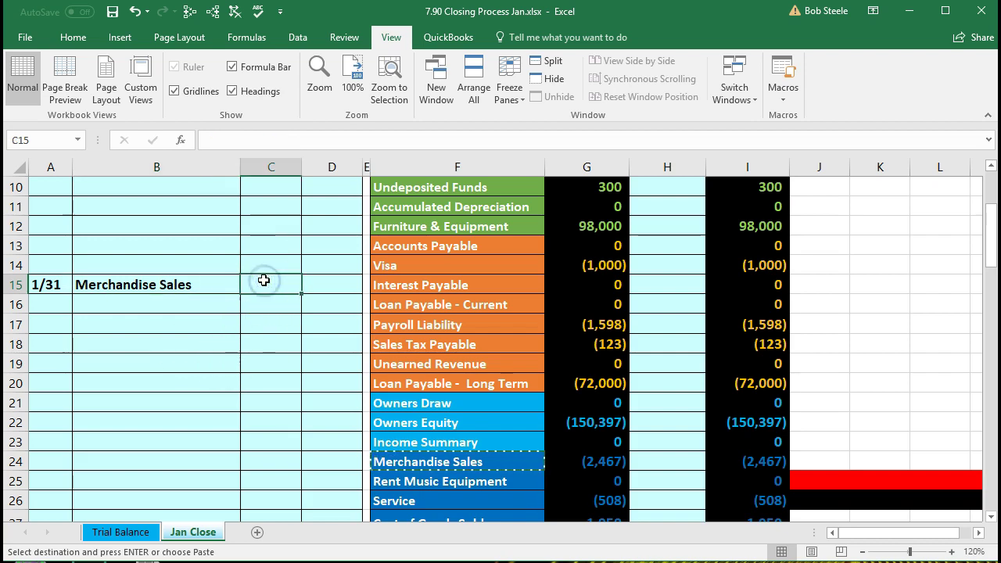
{"action": "type", "text": "2,467"}
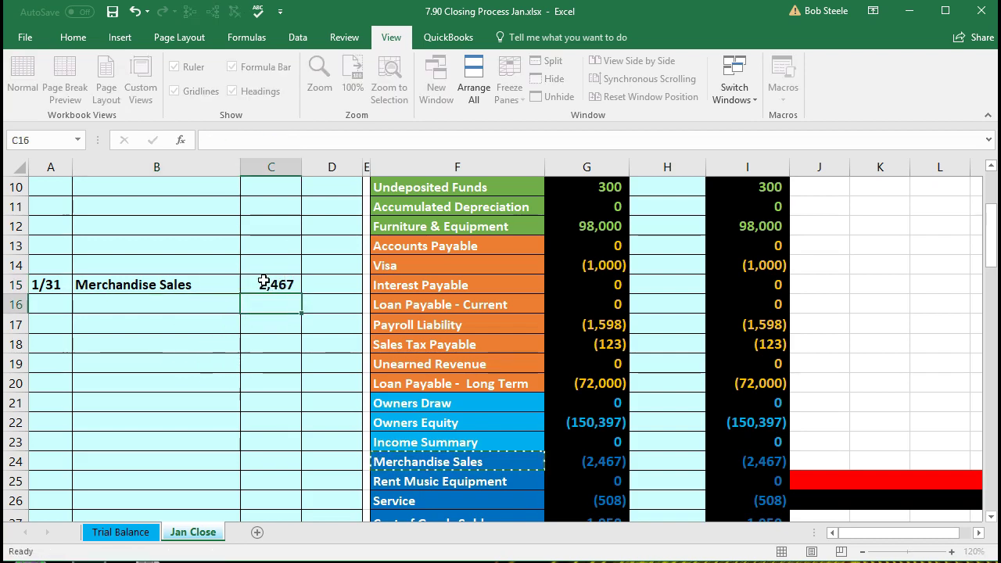
{"action": "key", "text": "Return"}
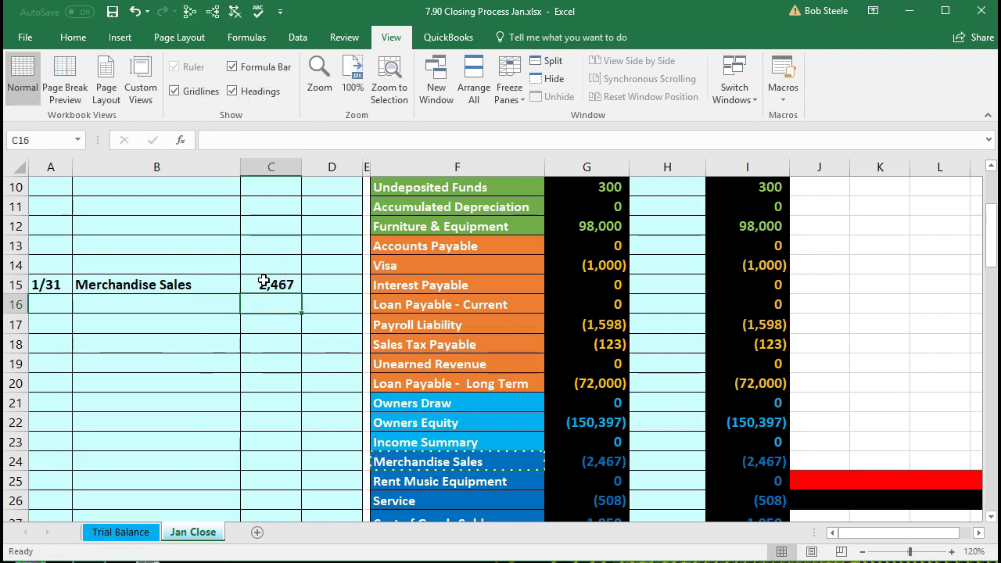
- Check the Rent Music Equipment account's trial balance and post-closing amounts
{"action": "left_click", "coordinate": [422, 484]}
{"action": "left_click", "coordinate": [573, 486]}
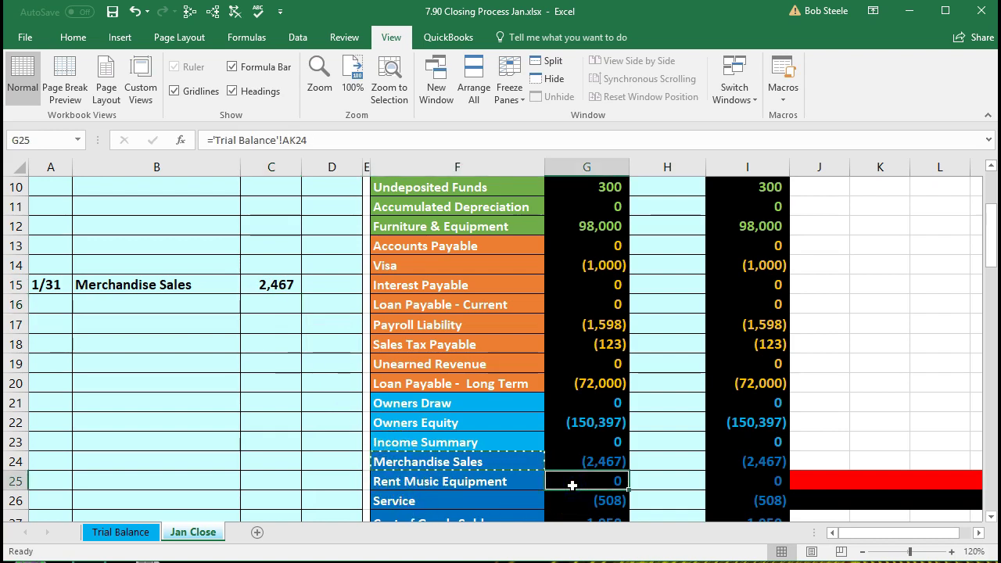
{"action": "left_click", "coordinate": [730, 481]}
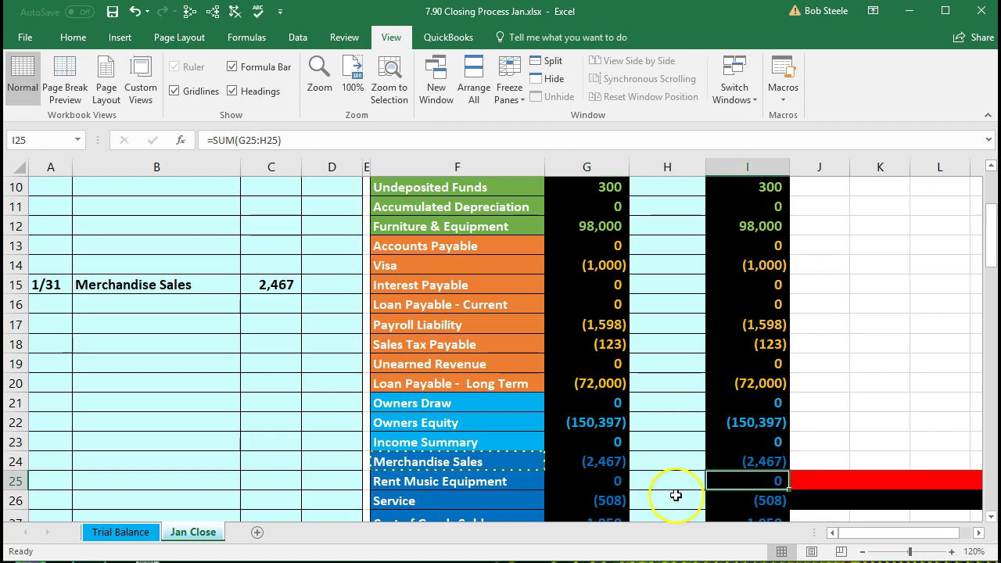
- Copy the Service account name from F26 and paste it as values into B16
{"action": "left_click", "coordinate": [458, 503]}
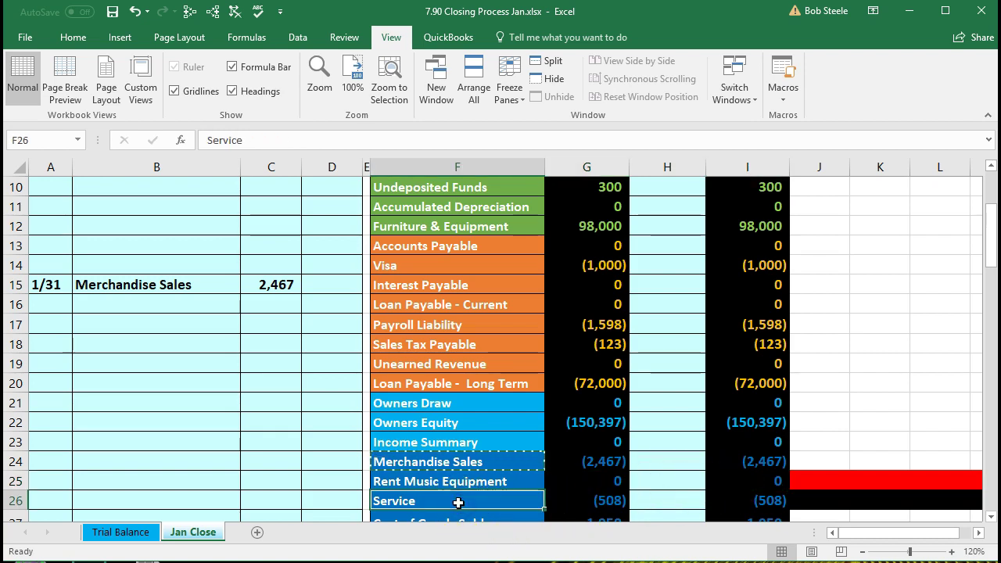
{"action": "right_click", "coordinate": [458, 503]}
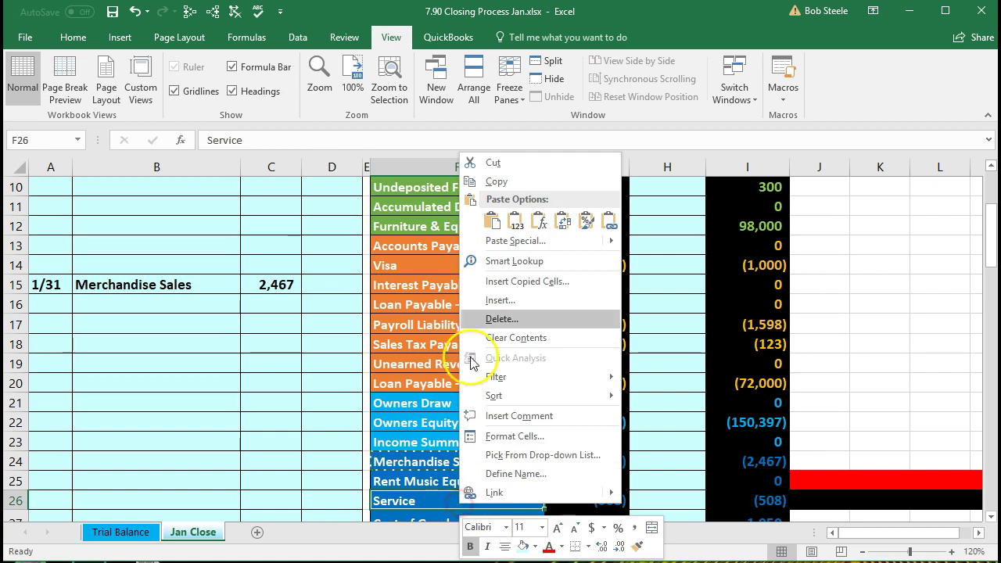
{"action": "left_click", "coordinate": [488, 183]}
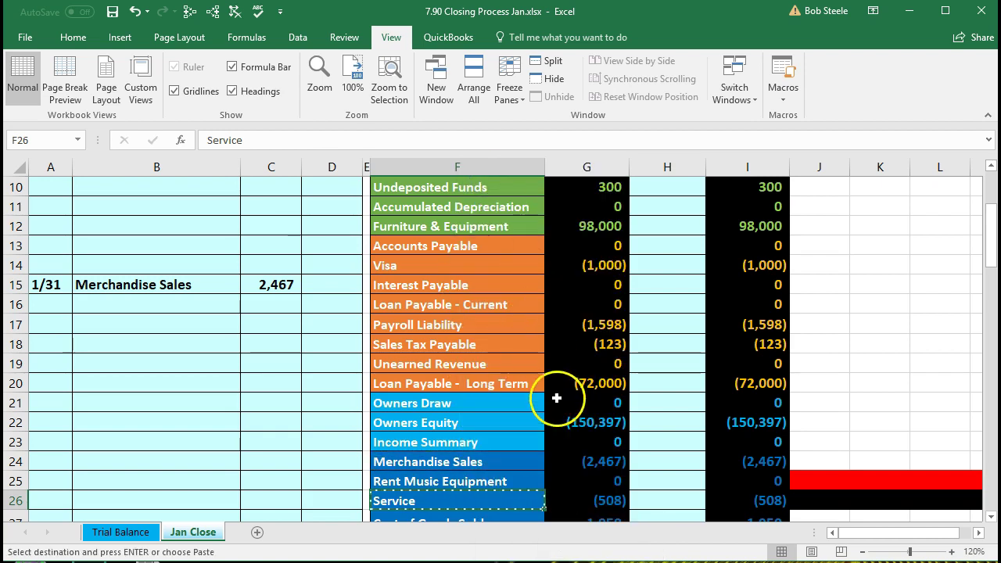
{"action": "scroll", "coordinate": [582, 497], "scroll_direction": "down", "scroll_amount": 1}
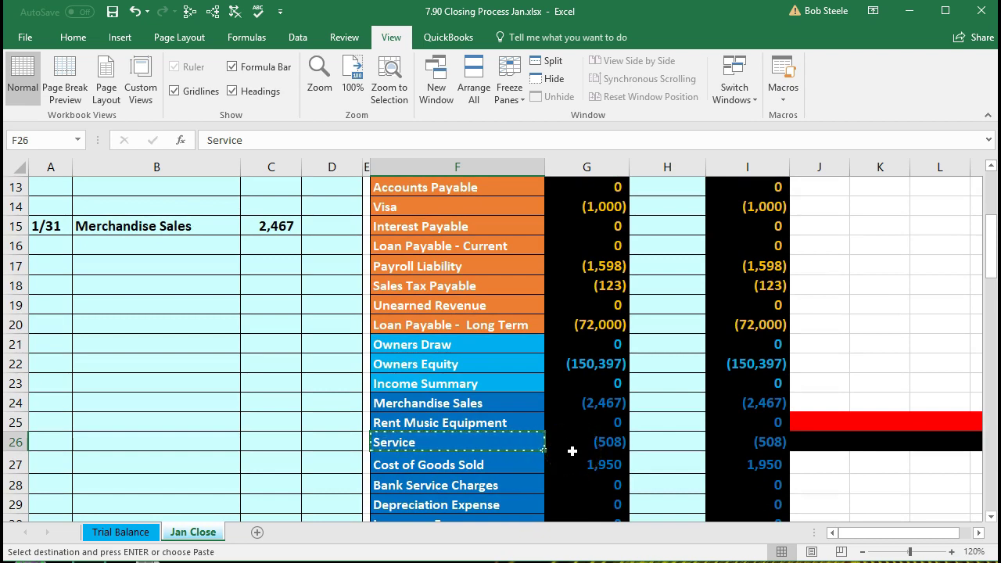
{"action": "left_click", "coordinate": [192, 245]}
{"action": "right_click", "coordinate": [192, 246]}
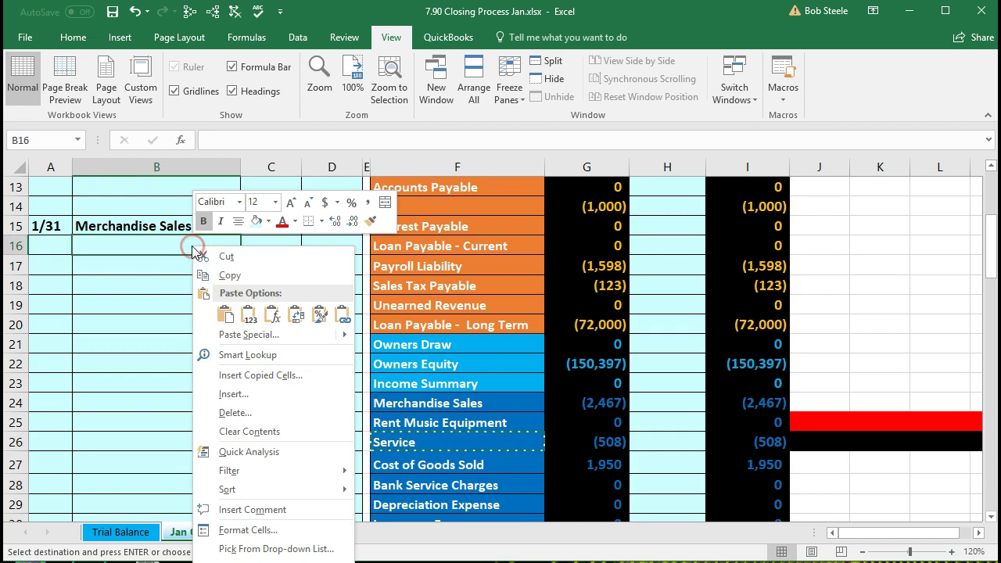
{"action": "left_click", "coordinate": [234, 252]}
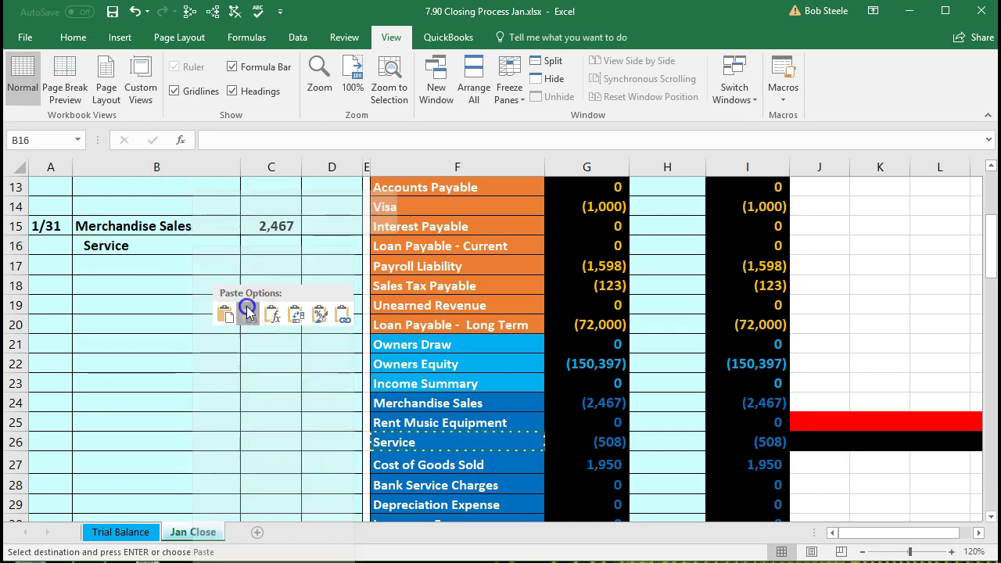
- Enter a debit of 508 for Service in C16 and remove the indent from the account name in B16
{"action": "left_click", "coordinate": [253, 248]}
{"action": "type", "text": "50"}
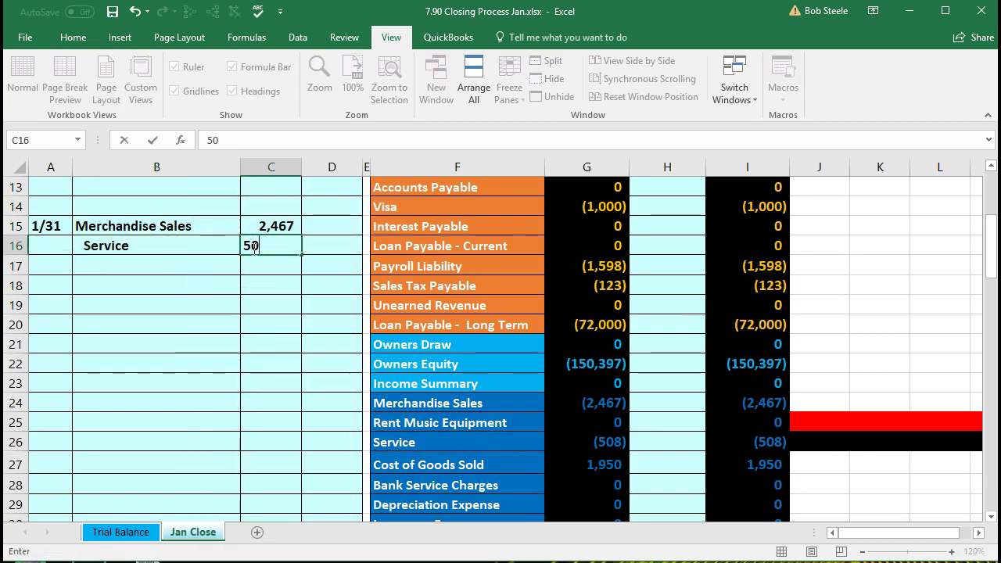
{"action": "key", "text": "Return"}
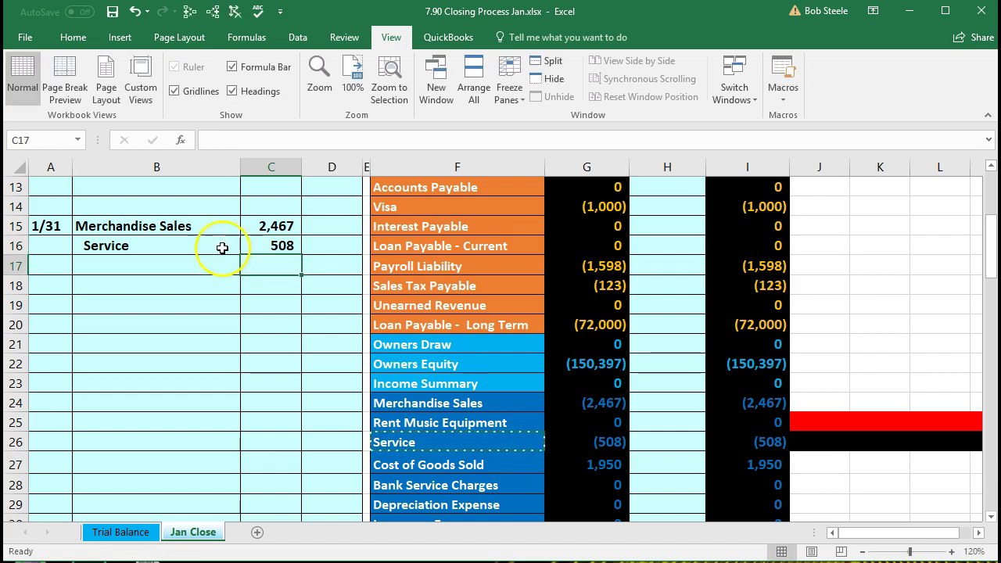
{"action": "left_click", "coordinate": [219, 248]}
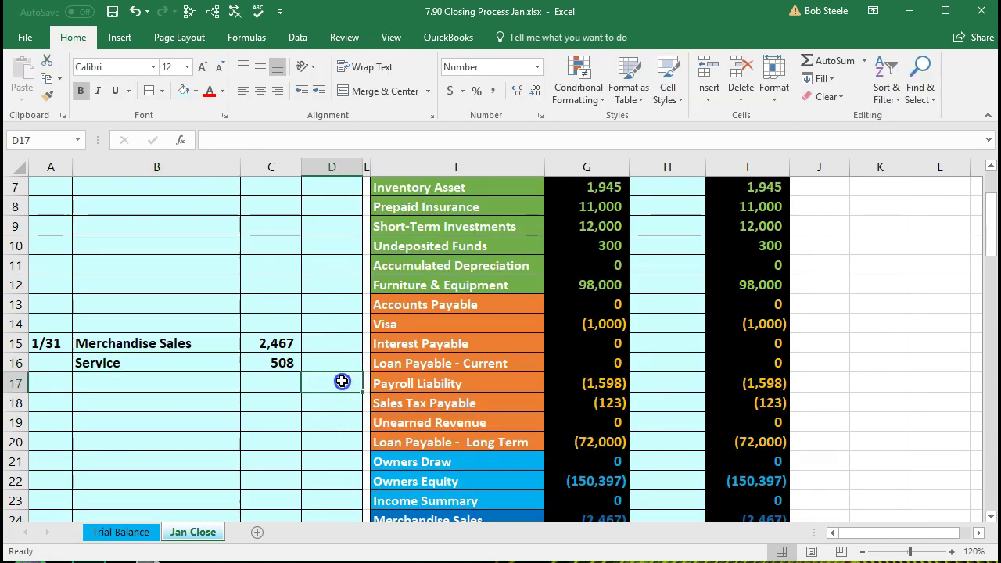
- Enter the balancing credit in D17 with the formula -SUM(C15:D16), totalling the two revenue debits
{"action": "scroll", "coordinate": [342, 380], "scroll_direction": "down", "scroll_amount": 1}
{"action": "left_click_drag", "start_coordinate": [275, 283], "coordinate": [281, 304]}
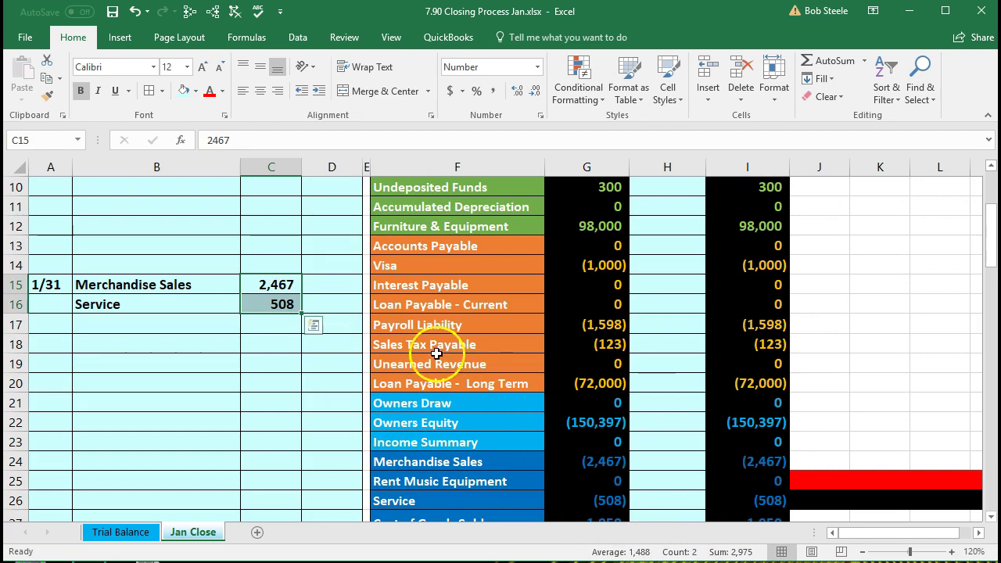
{"action": "left_click", "coordinate": [352, 322]}
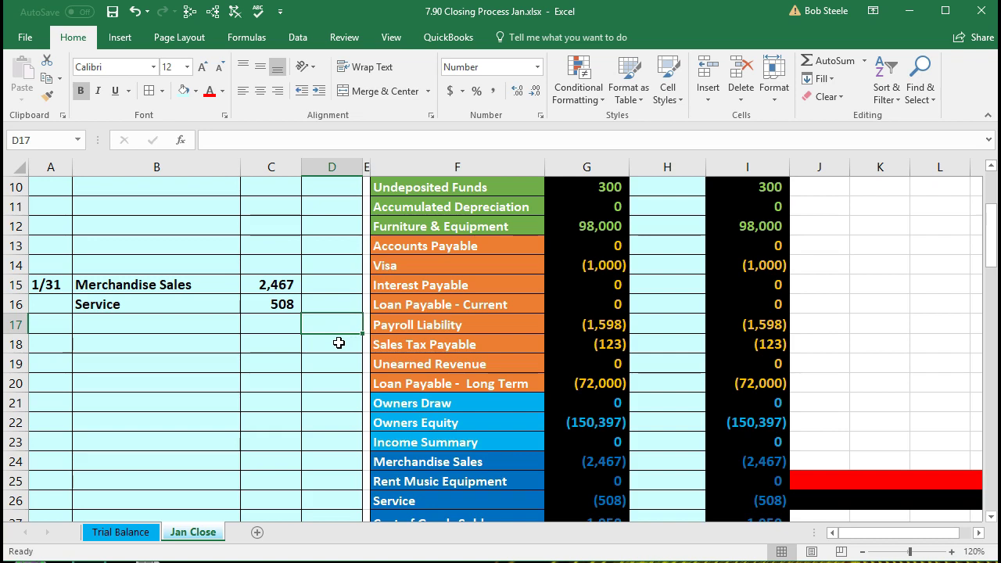
{"action": "type", "text": "-sum"}
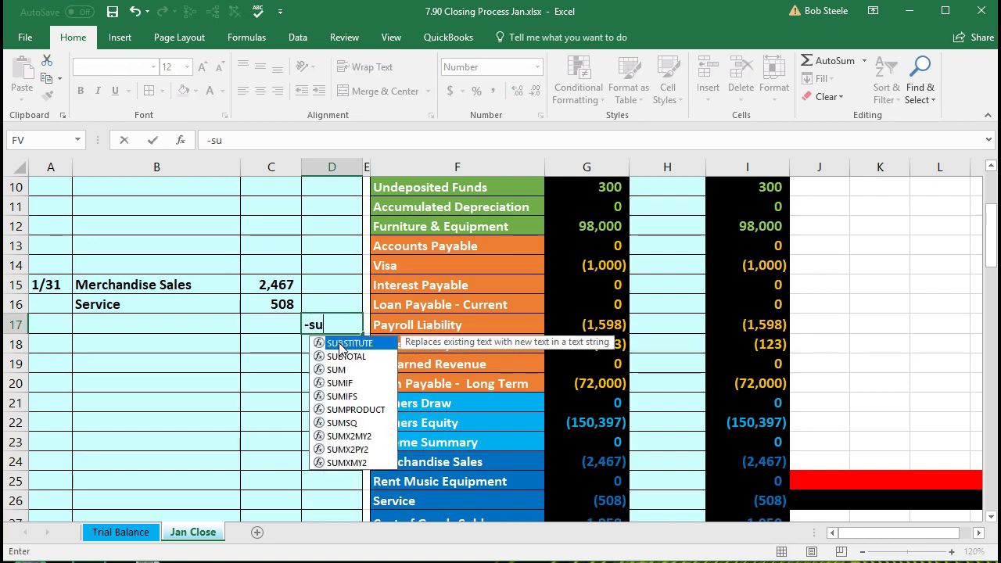
{"action": "double_click", "coordinate": [340, 345]}
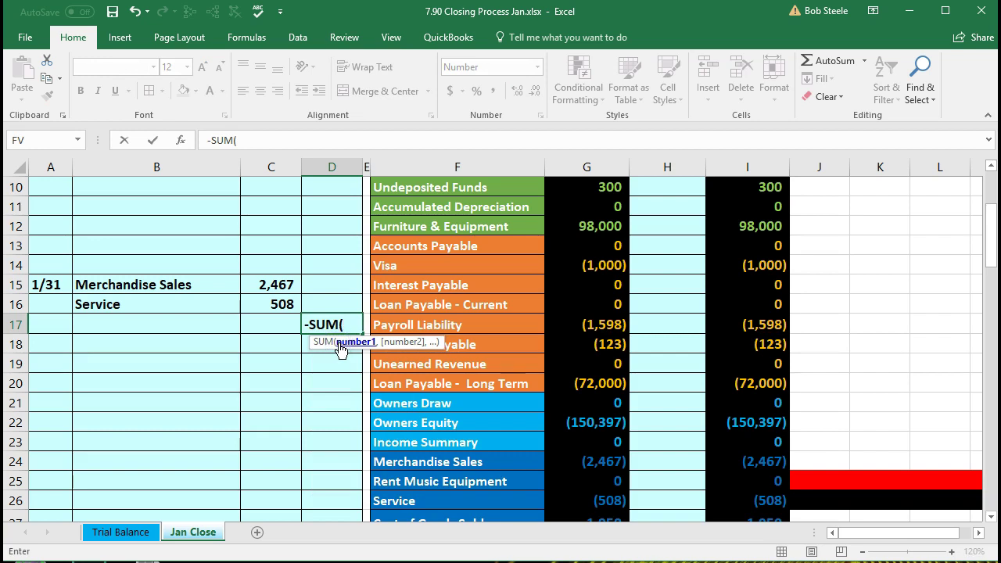
{"action": "left_click_drag", "start_coordinate": [275, 285], "coordinate": [332, 299]}
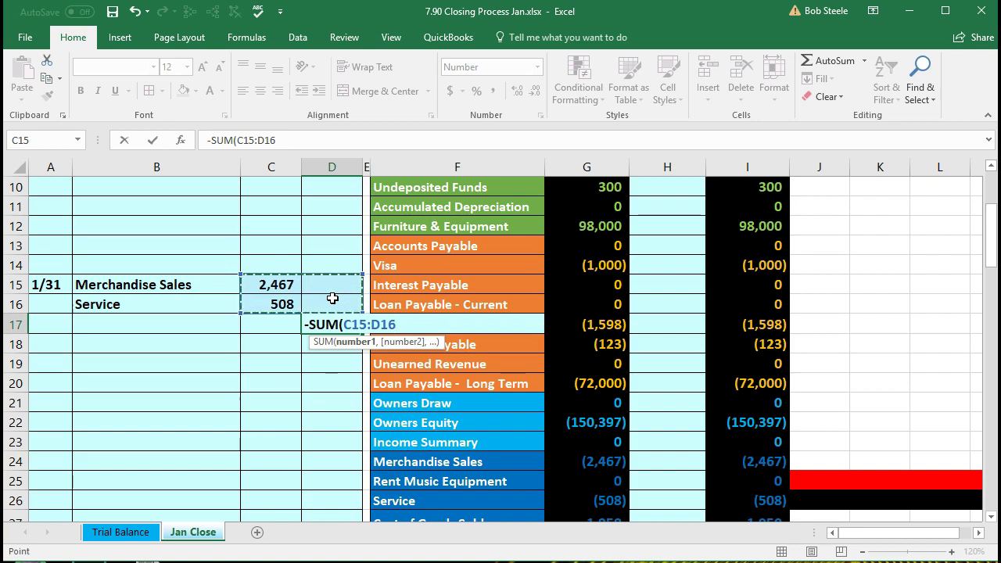
{"action": "key", "text": "Return"}
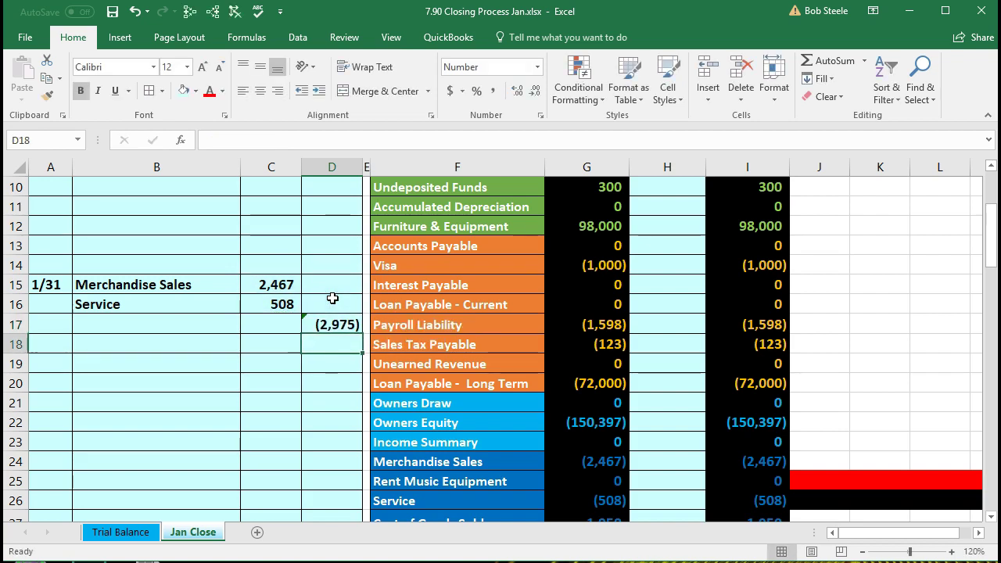
{"action": "left_click_drag", "start_coordinate": [268, 284], "coordinate": [274, 304]}
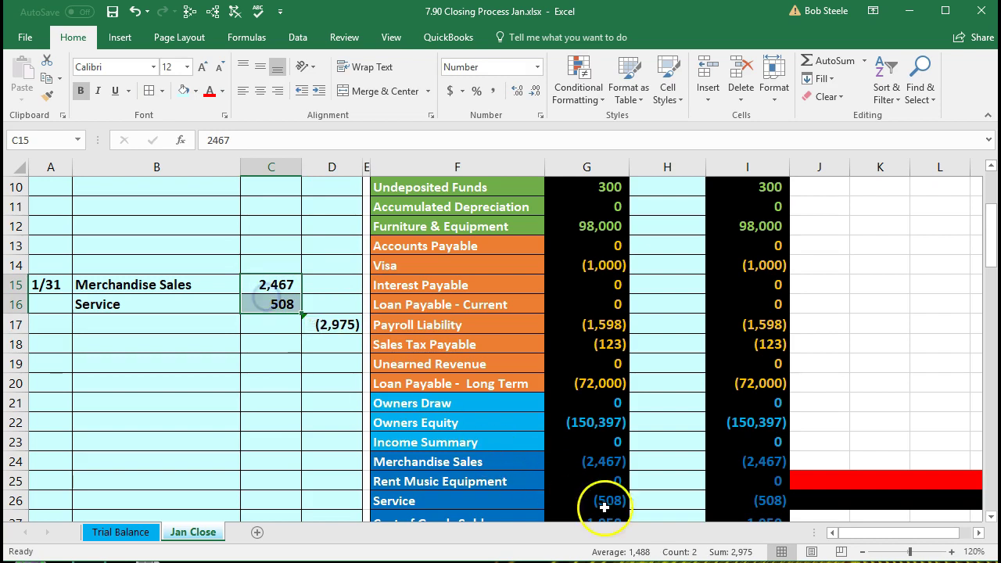
{"action": "left_click", "coordinate": [336, 324]}
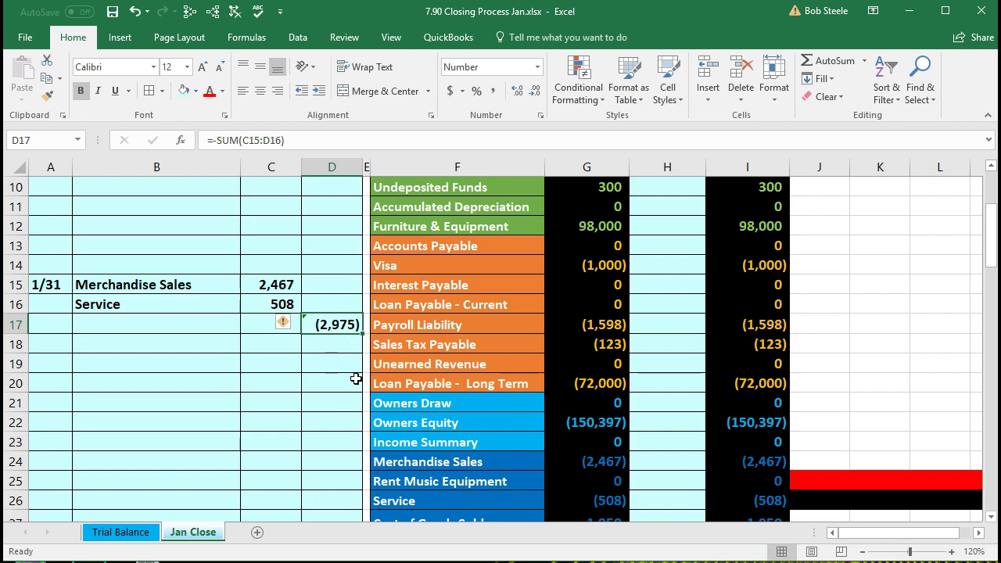
- Copy the Income Summary account name from F23, paste it as values into B17, and indent it as the credit account
{"action": "left_click", "coordinate": [447, 443]}
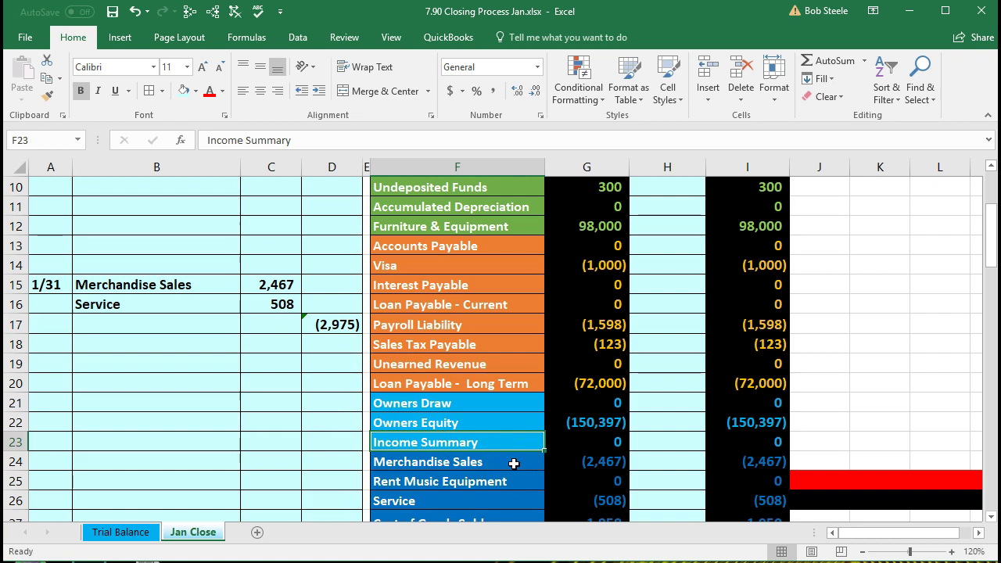
{"action": "right_click", "coordinate": [501, 442]}
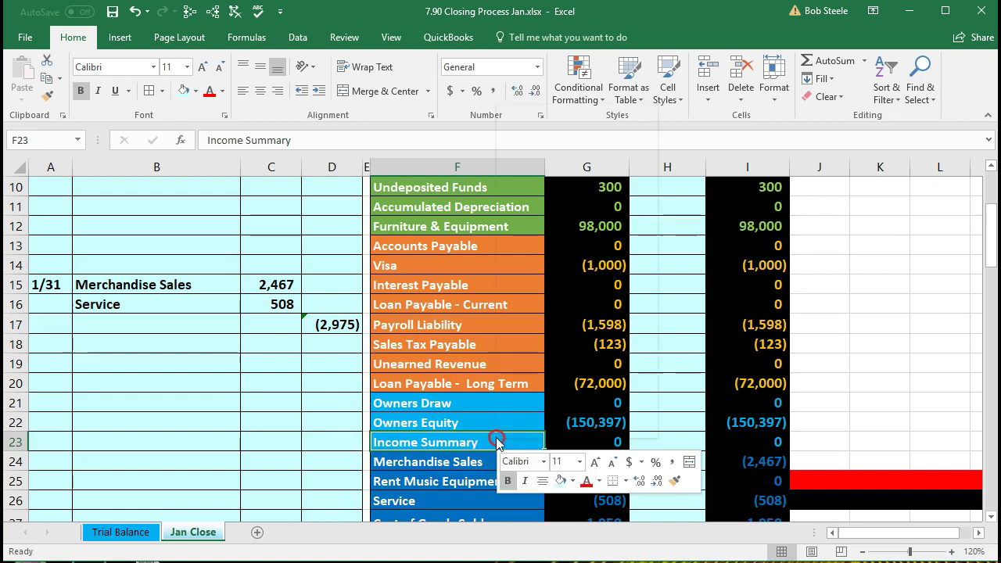
{"action": "left_click", "coordinate": [531, 135]}
{"action": "left_click", "coordinate": [191, 323]}
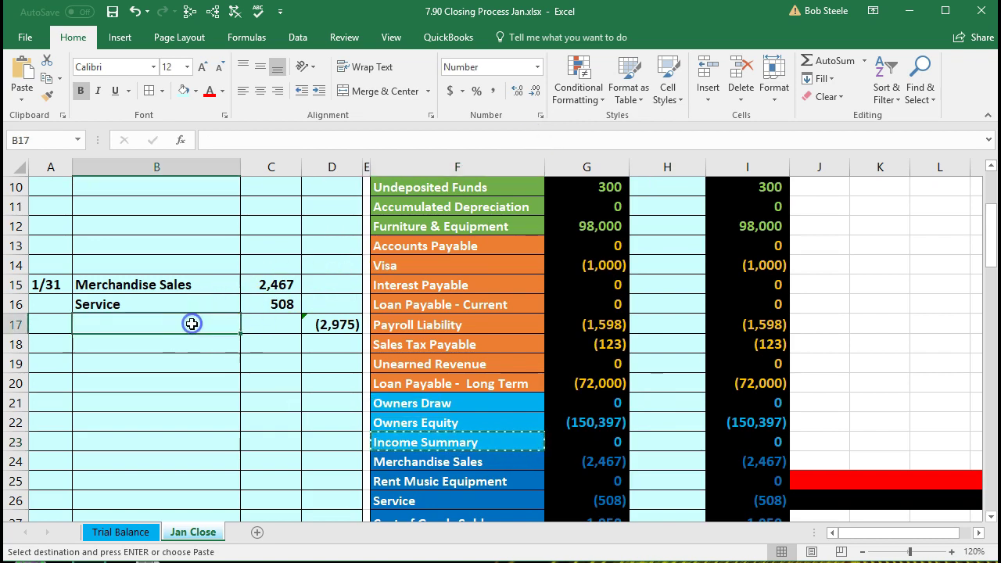
{"action": "right_click", "coordinate": [192, 323]}
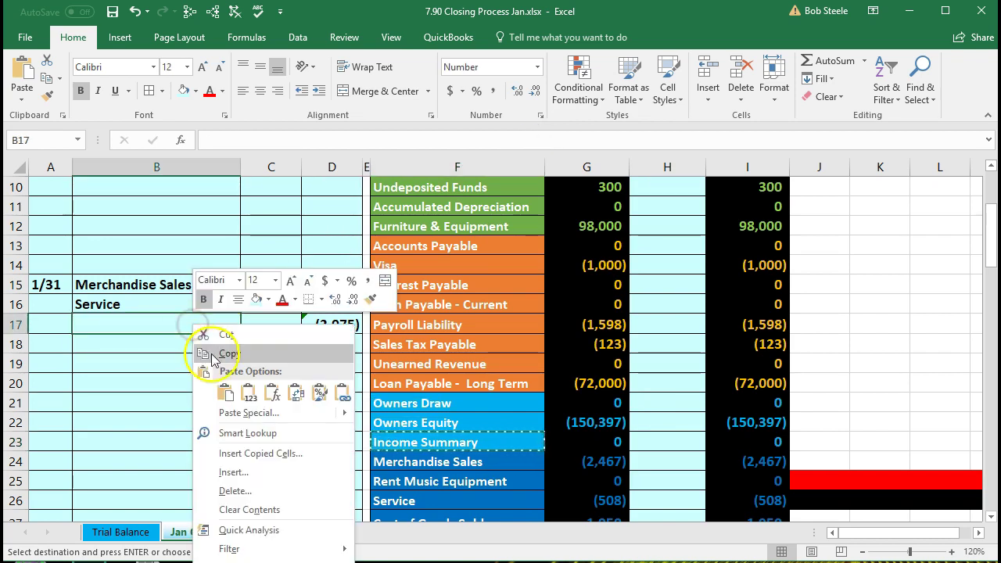
{"action": "left_click", "coordinate": [242, 388]}
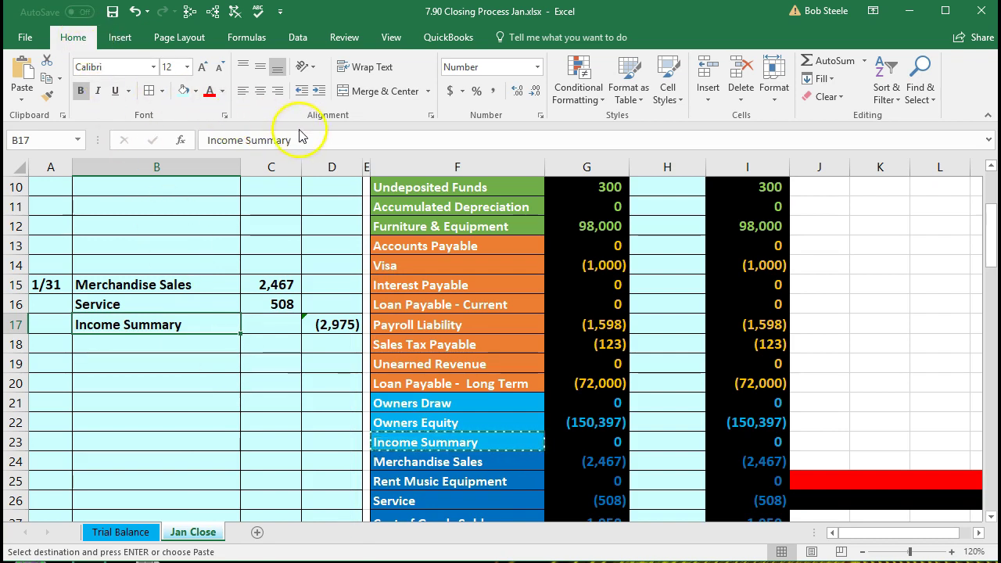
{"action": "left_click", "coordinate": [319, 91]}
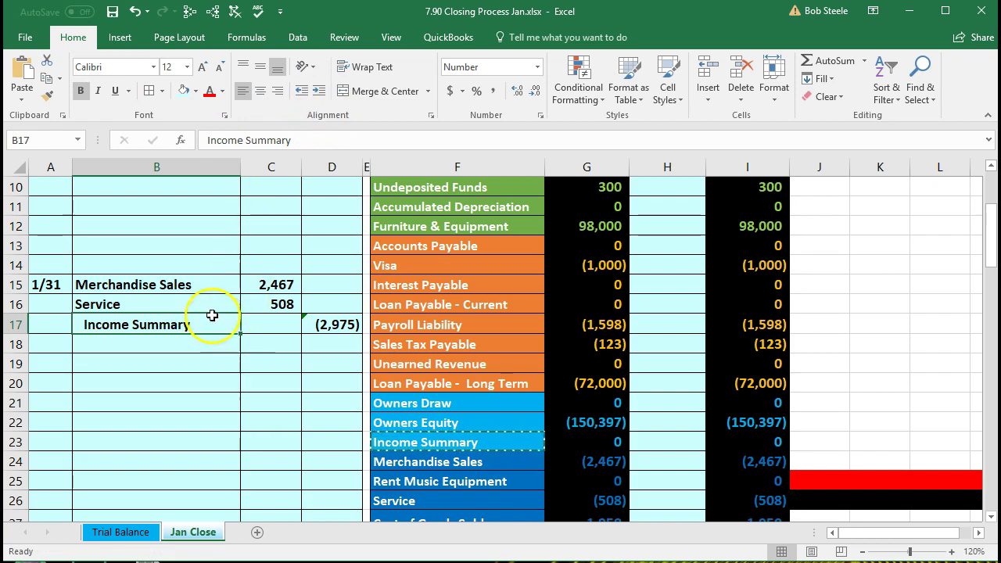
- Post the Merchandise Sales debit to the trial balance by linking H24 to C15
{"action": "left_click_drag", "start_coordinate": [174, 283], "coordinate": [315, 324]}
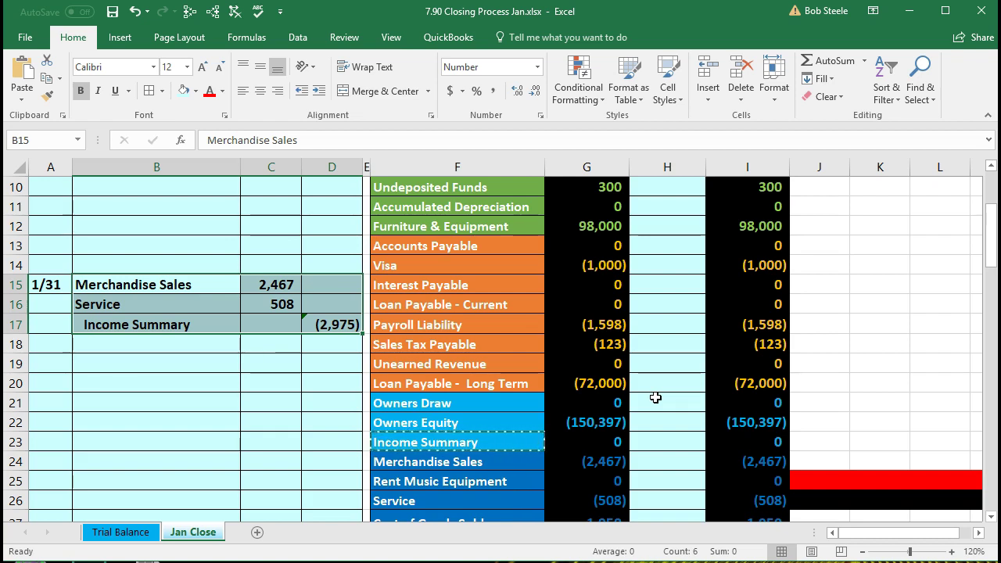
{"action": "left_click", "coordinate": [660, 459]}
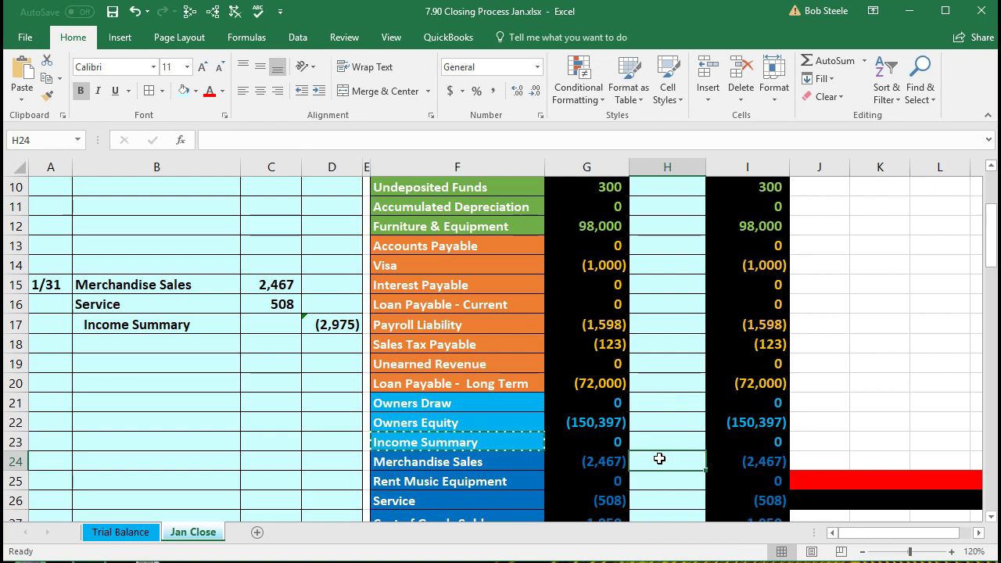
{"action": "type", "text": "="}
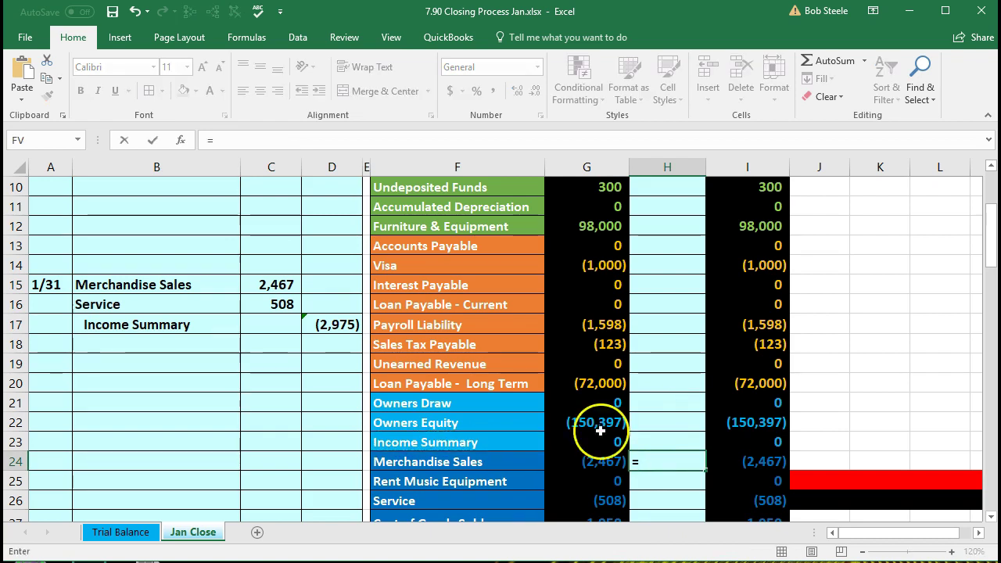
{"action": "left_click", "coordinate": [280, 285]}
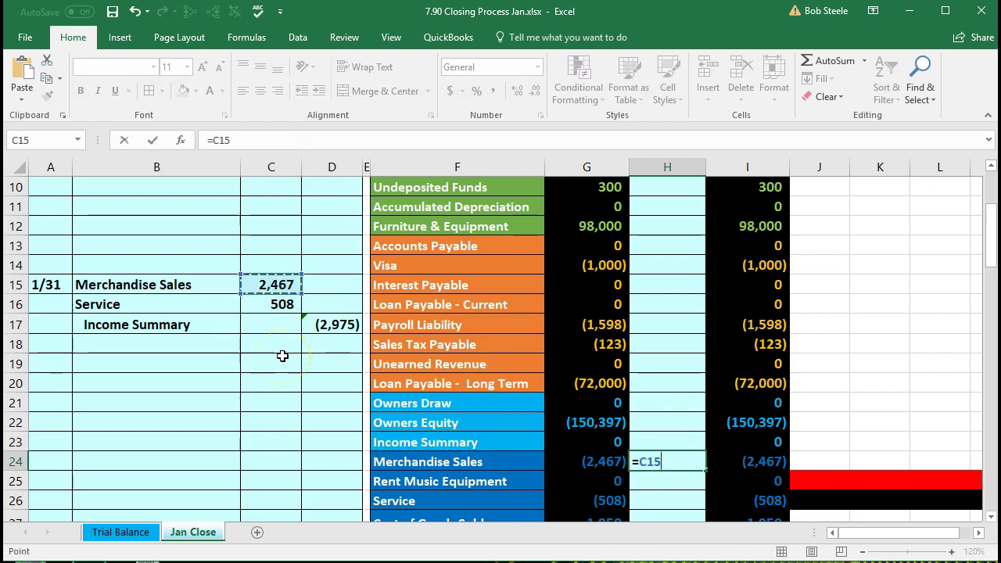
{"action": "key", "text": "Return"}
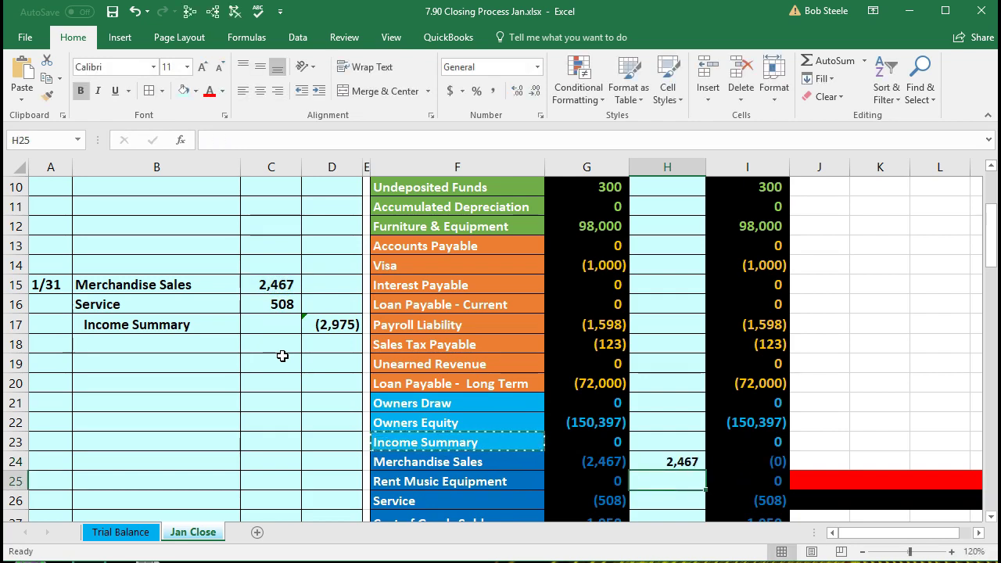
{"action": "left_click", "coordinate": [738, 463]}
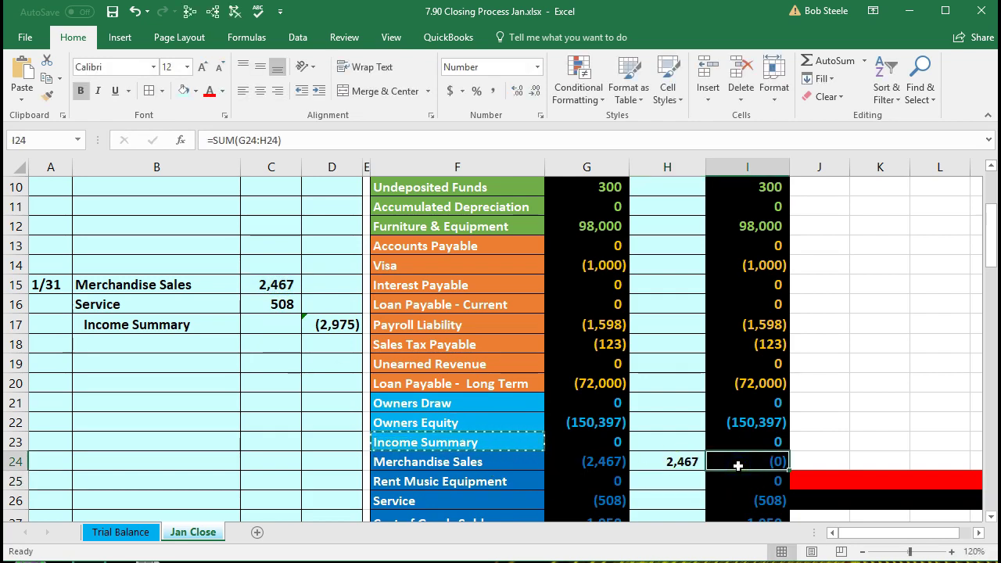
- Post the Service debit to the trial balance by linking H26 to C16
{"action": "left_click", "coordinate": [679, 499]}
{"action": "scroll", "coordinate": [675, 495], "scroll_direction": "down", "scroll_amount": 1}
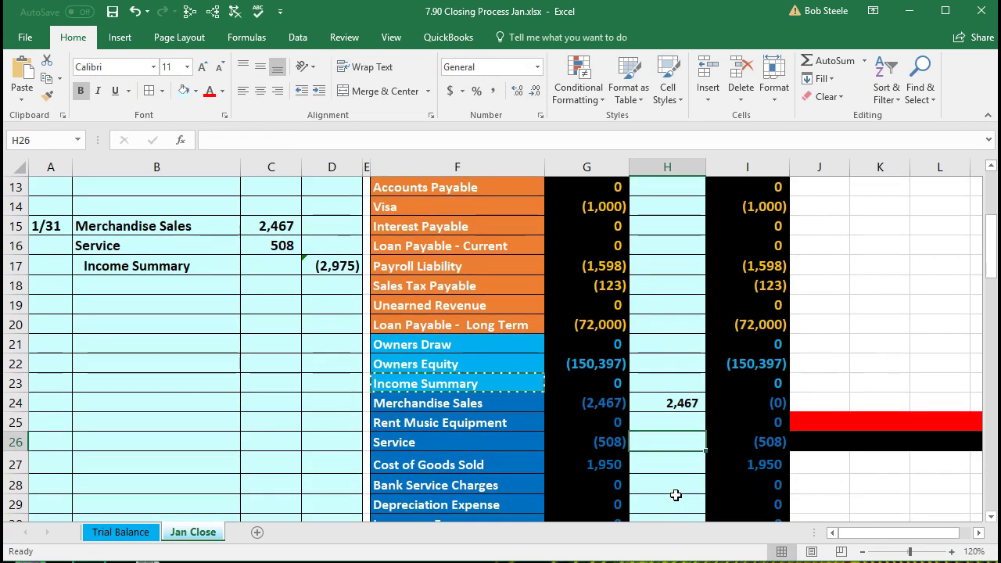
{"action": "left_click", "coordinate": [651, 452]}
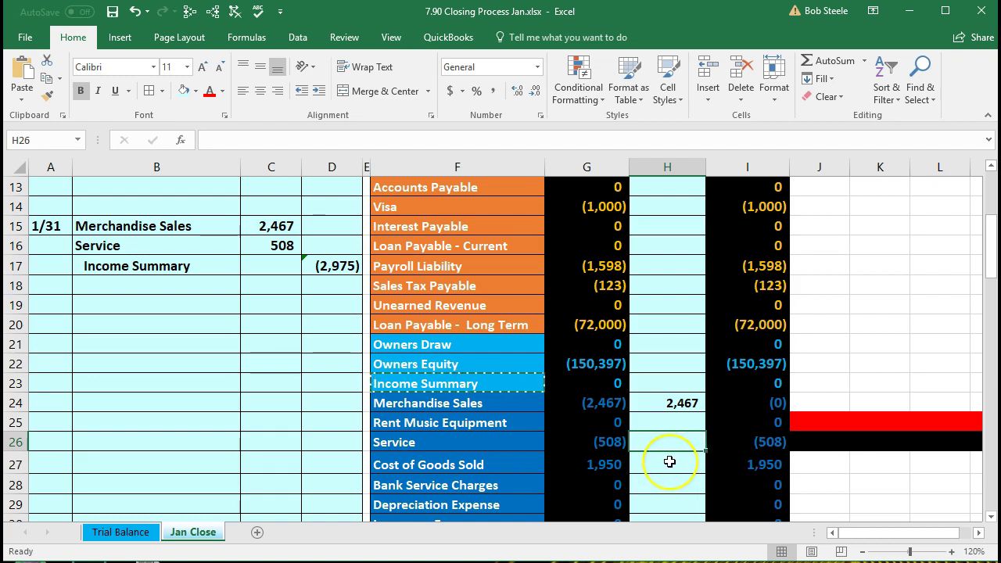
{"action": "type", "text": "="}
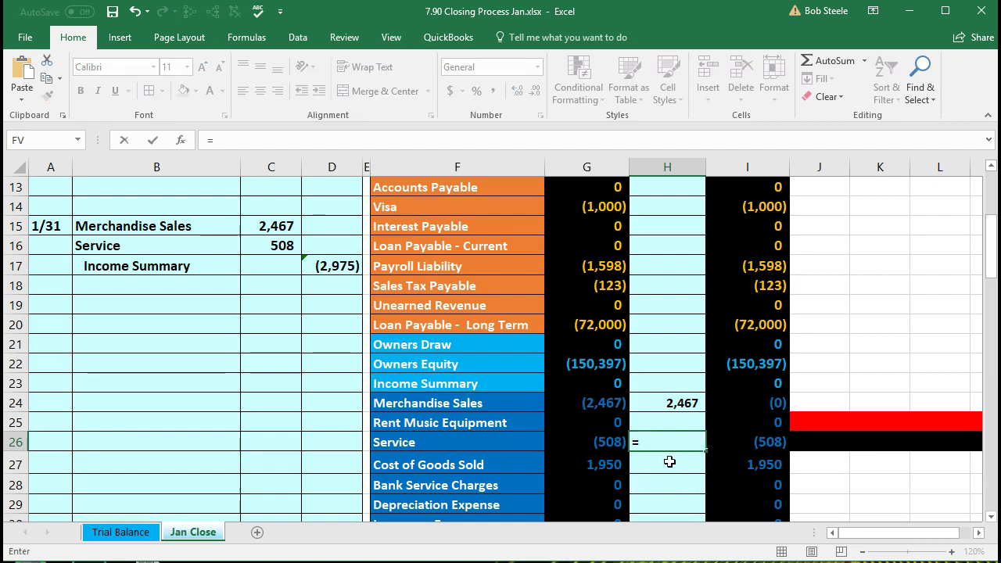
{"action": "left_click", "coordinate": [280, 245]}
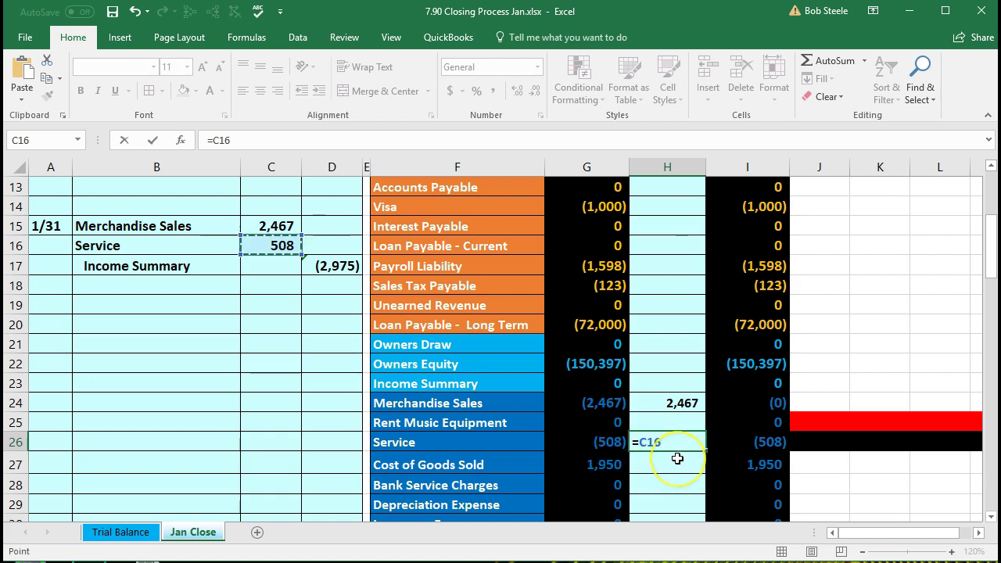
{"action": "key", "text": "Return"}
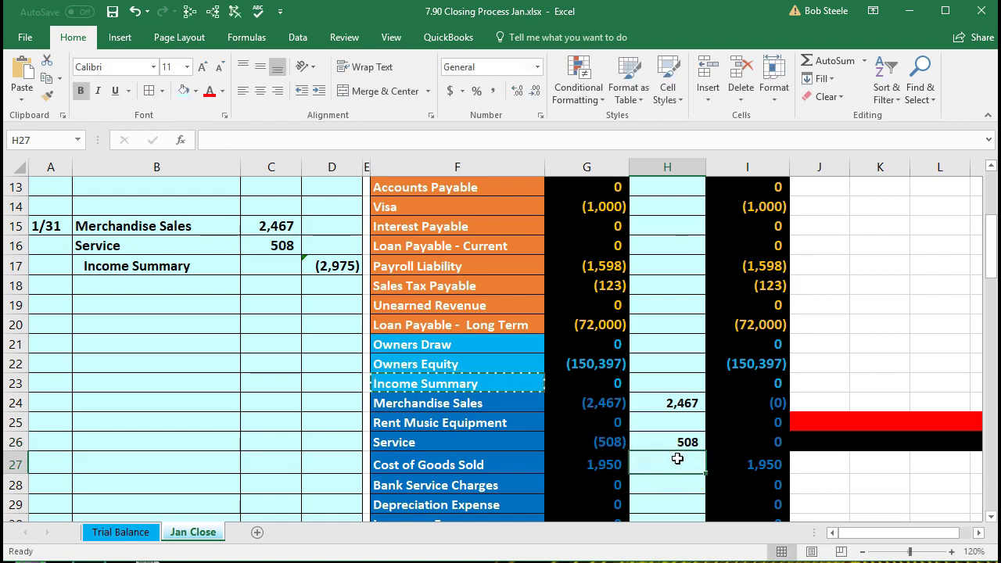
- Post the Income Summary credit to the trial balance by linking H23 to D17
{"action": "left_click", "coordinate": [659, 382]}
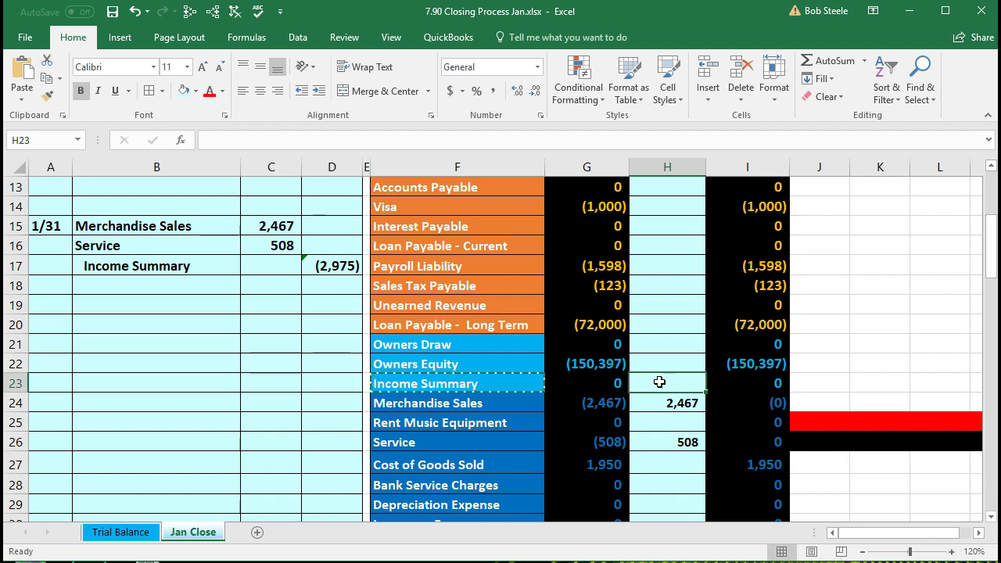
{"action": "left_click", "coordinate": [618, 383]}
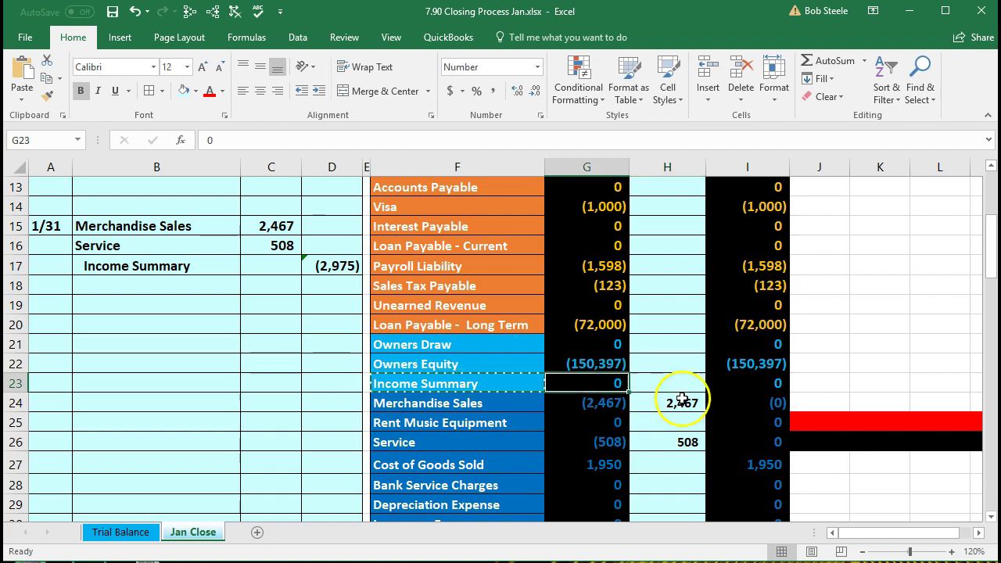
{"action": "left_click", "coordinate": [749, 384]}
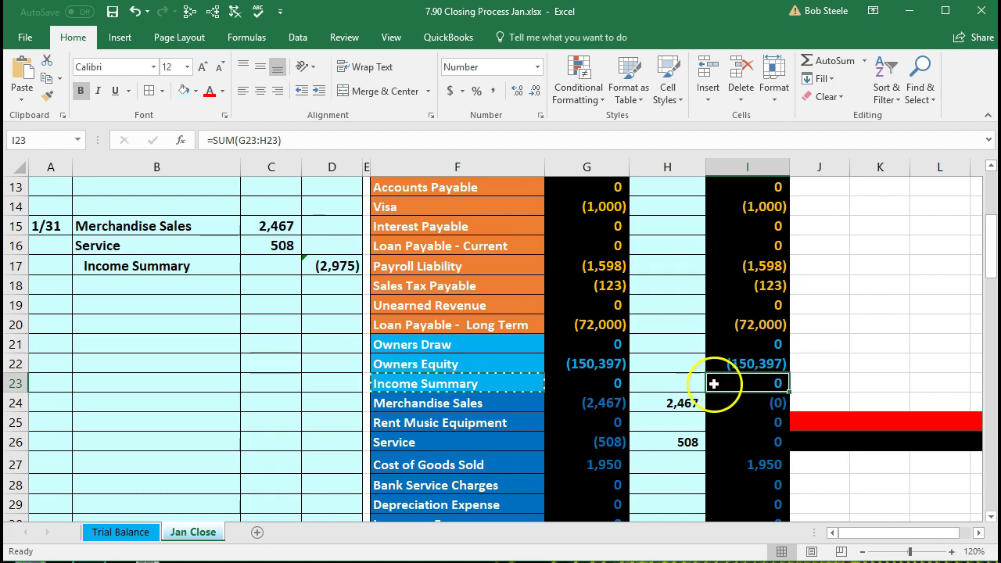
{"action": "left_click", "coordinate": [689, 380]}
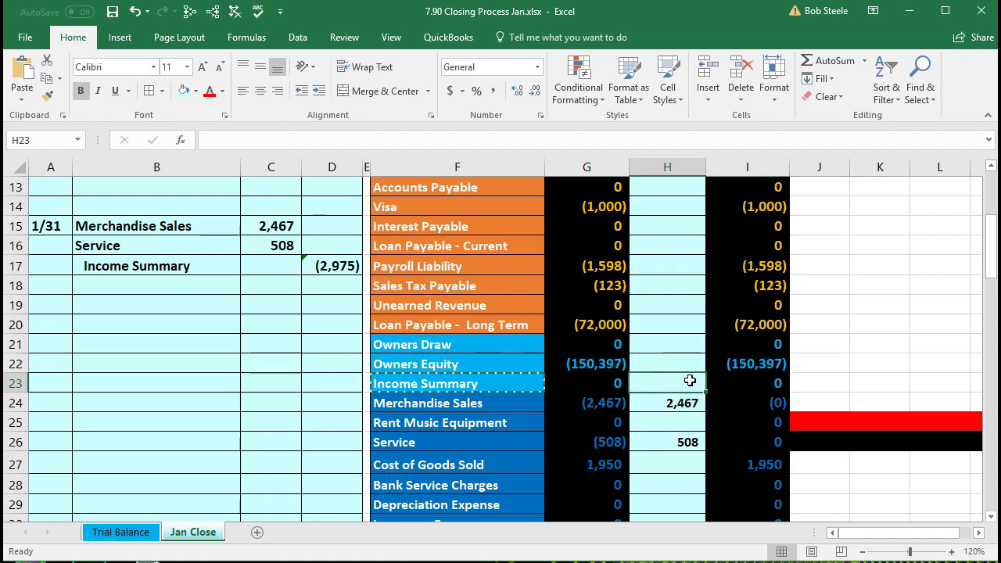
{"action": "type", "text": "="}
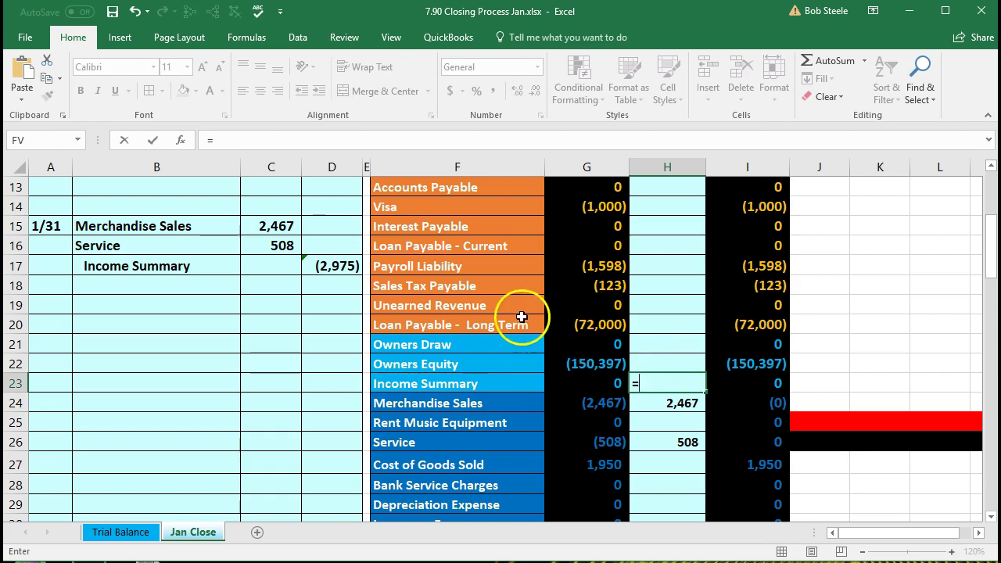
{"action": "left_click", "coordinate": [338, 265]}
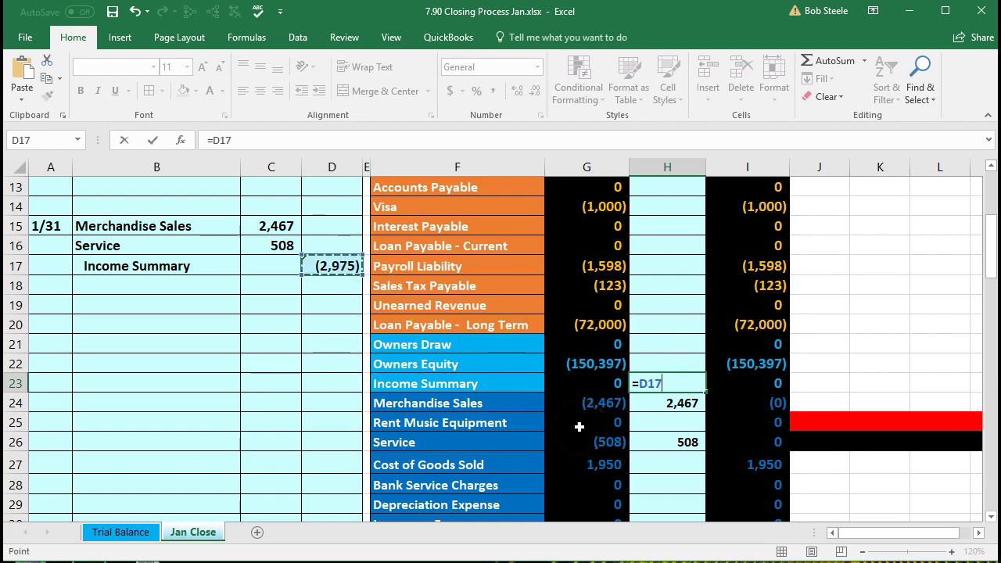
{"action": "key", "text": "Return"}
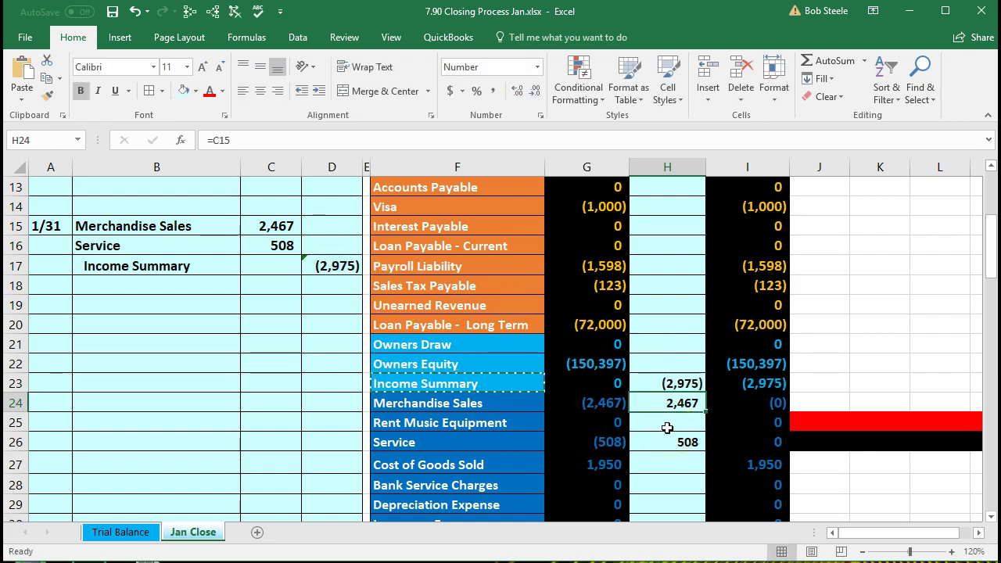
- Compare the Income Summary balance in I23 with the revenue balances in G24:G26, and review the expense accounts in F27:G37
{"action": "left_click", "coordinate": [723, 386]}
{"action": "left_click_drag", "start_coordinate": [617, 405], "coordinate": [618, 444]}
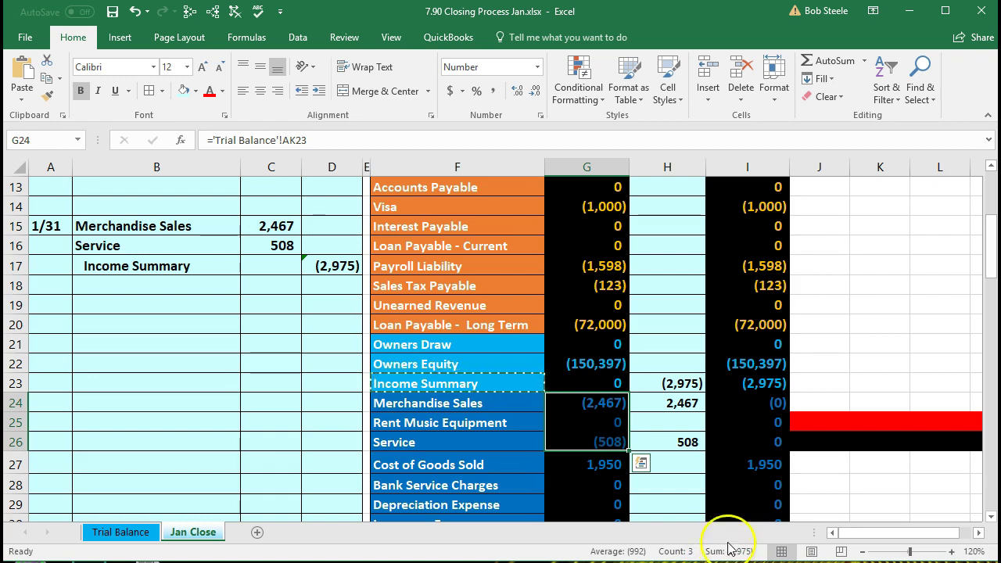
{"action": "left_click", "coordinate": [737, 385]}
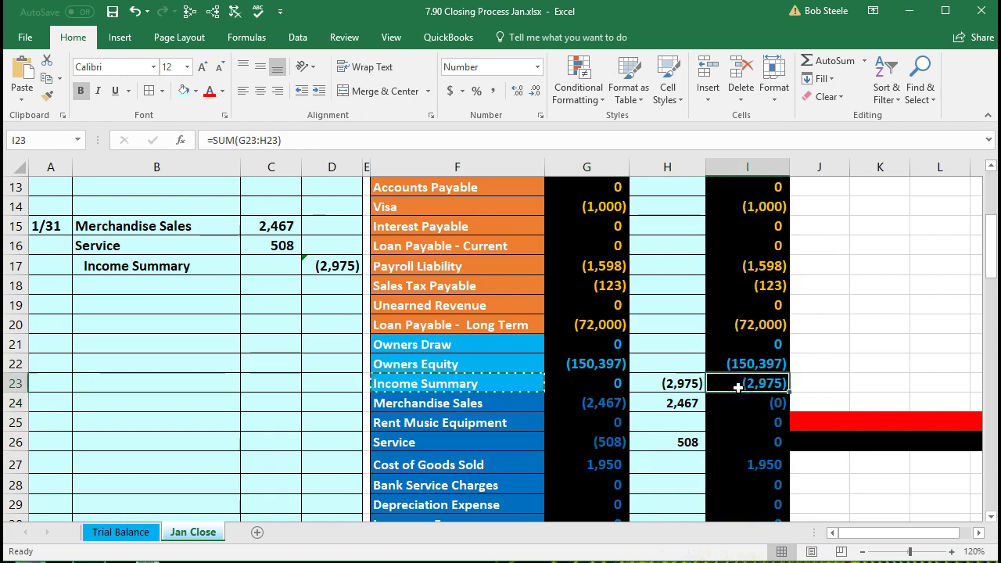
{"action": "scroll", "coordinate": [737, 388], "scroll_direction": "down", "scroll_amount": 2}
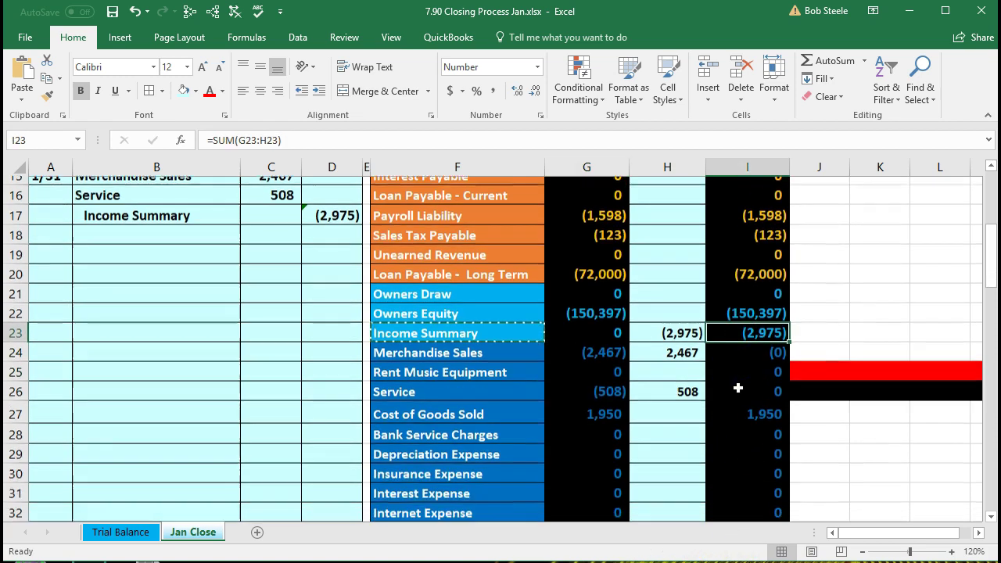
{"action": "scroll", "coordinate": [737, 388], "scroll_direction": "down", "scroll_amount": 2}
{"action": "left_click_drag", "start_coordinate": [539, 230], "coordinate": [590, 422]}
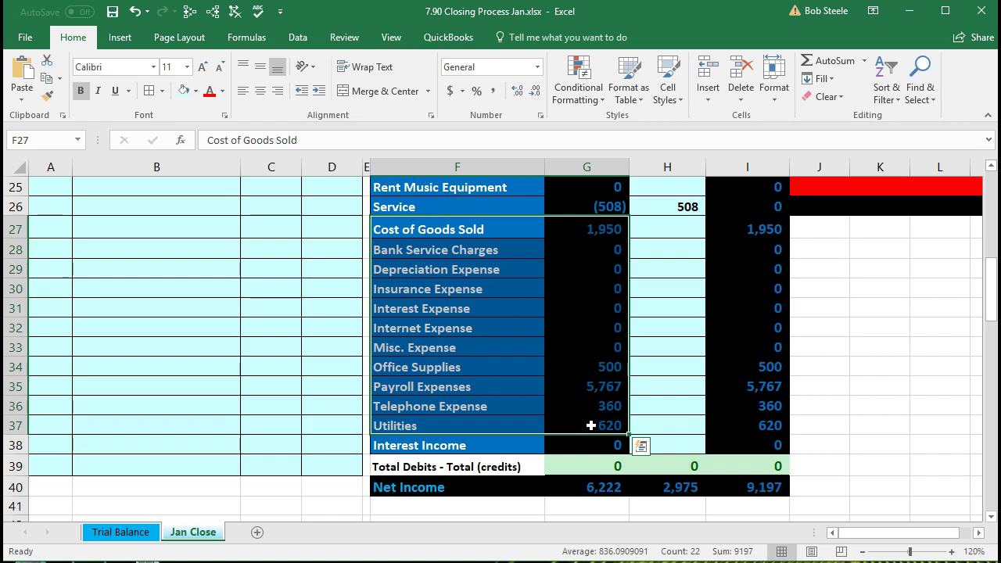
{"action": "scroll", "coordinate": [591, 426], "scroll_direction": "up", "scroll_amount": 4}
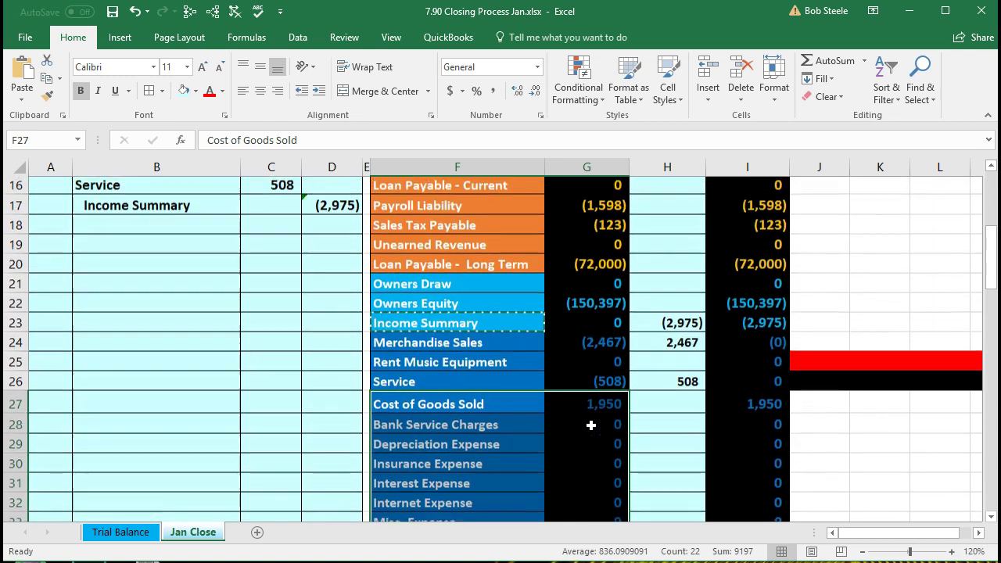
{"action": "scroll", "coordinate": [590, 426], "scroll_direction": "up", "scroll_amount": 1}
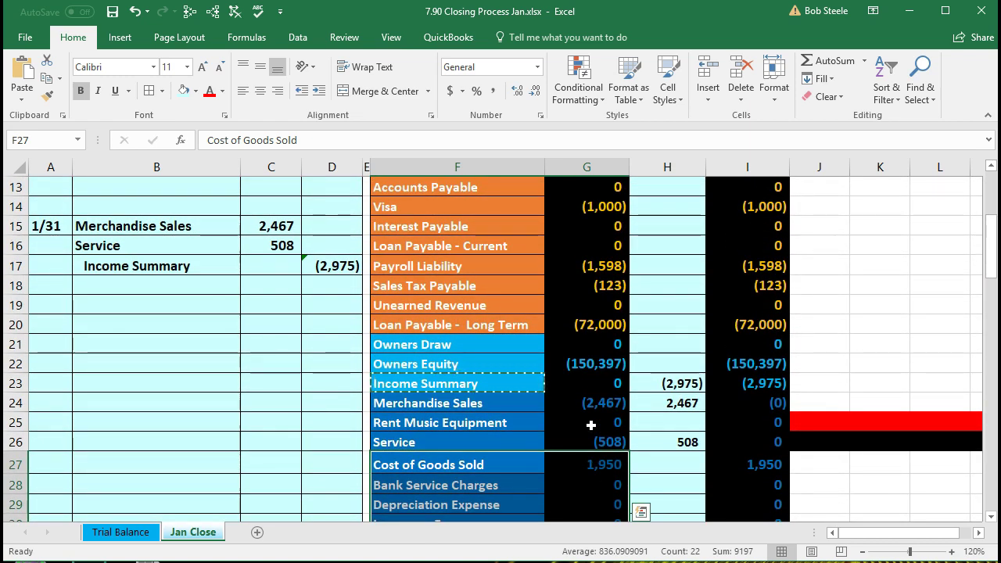
- Date the expense closing entry 1/31 in A19
{"action": "left_click", "coordinate": [61, 303]}
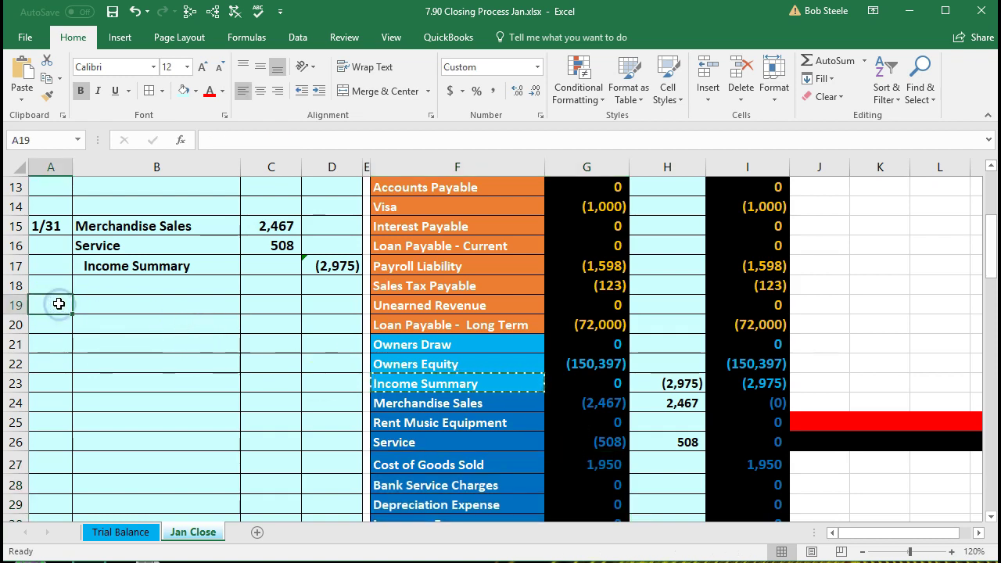
{"action": "type", "text": "1/31"}
{"action": "key", "text": "Return"}
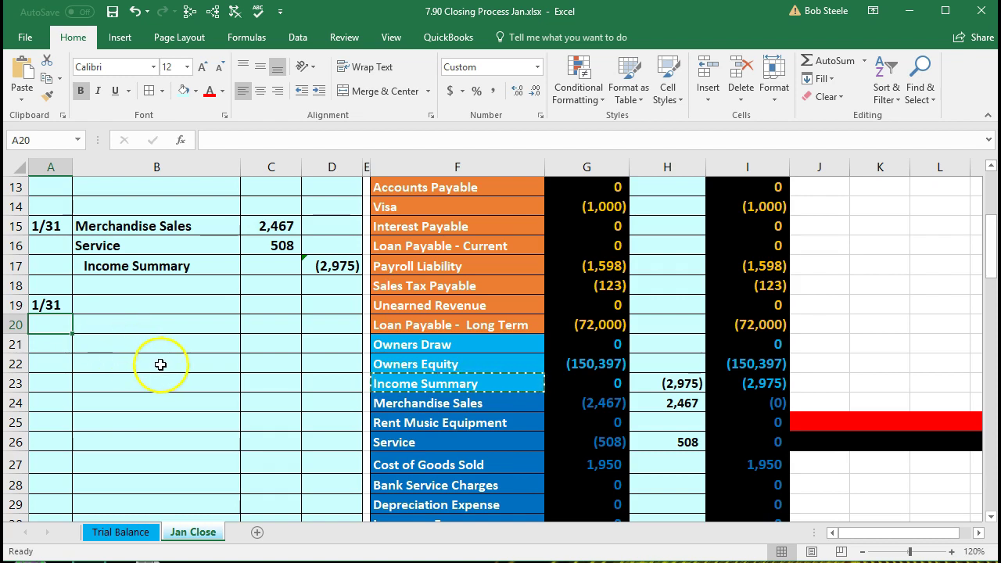
- Copy the Cost of Goods Sold account name from F27, paste it as values into B20, and indent it as a credit account
{"action": "left_click", "coordinate": [445, 467]}
{"action": "left_click", "coordinate": [569, 464]}
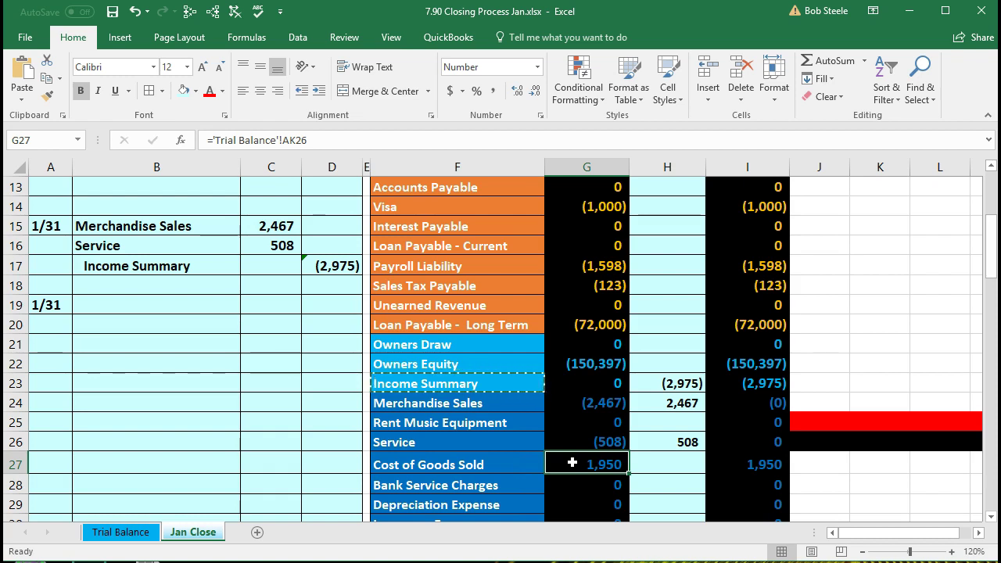
{"action": "left_click", "coordinate": [483, 465]}
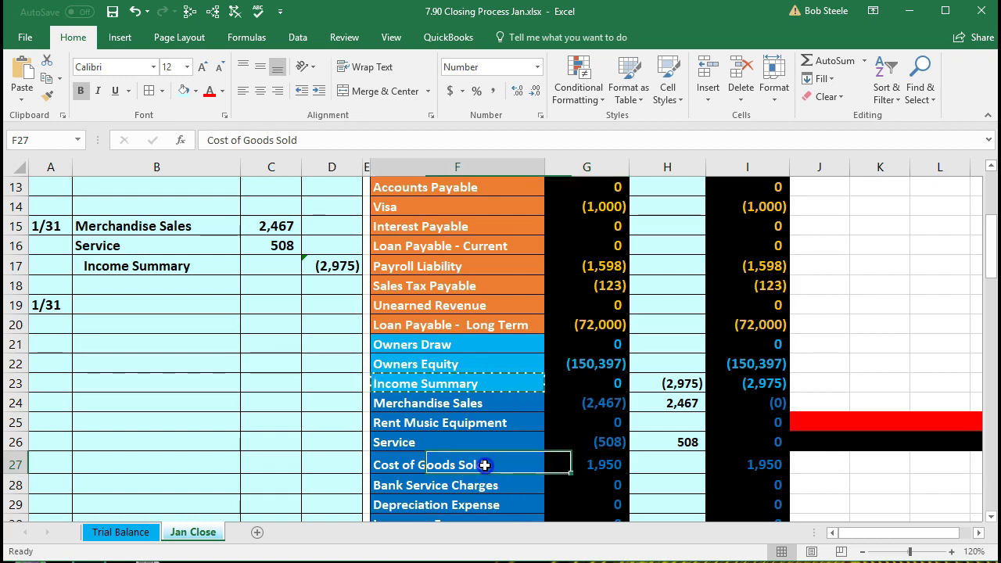
{"action": "right_click", "coordinate": [483, 466]}
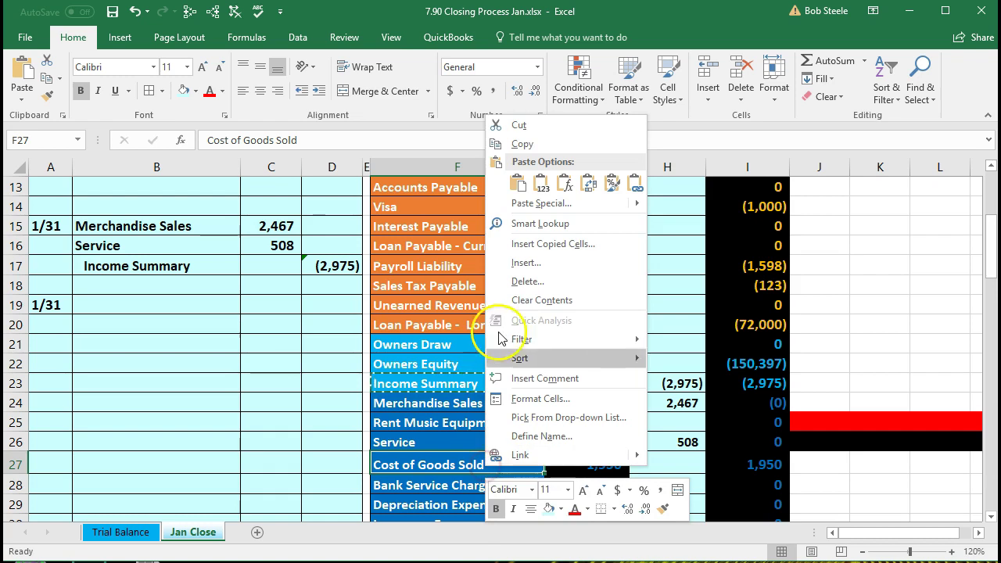
{"action": "left_click", "coordinate": [524, 146]}
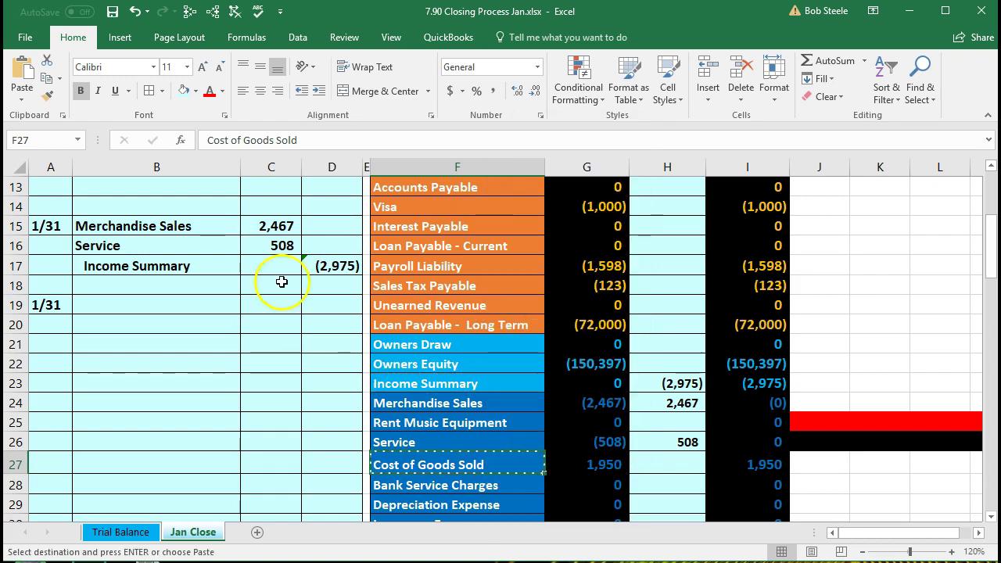
{"action": "right_click", "coordinate": [82, 320]}
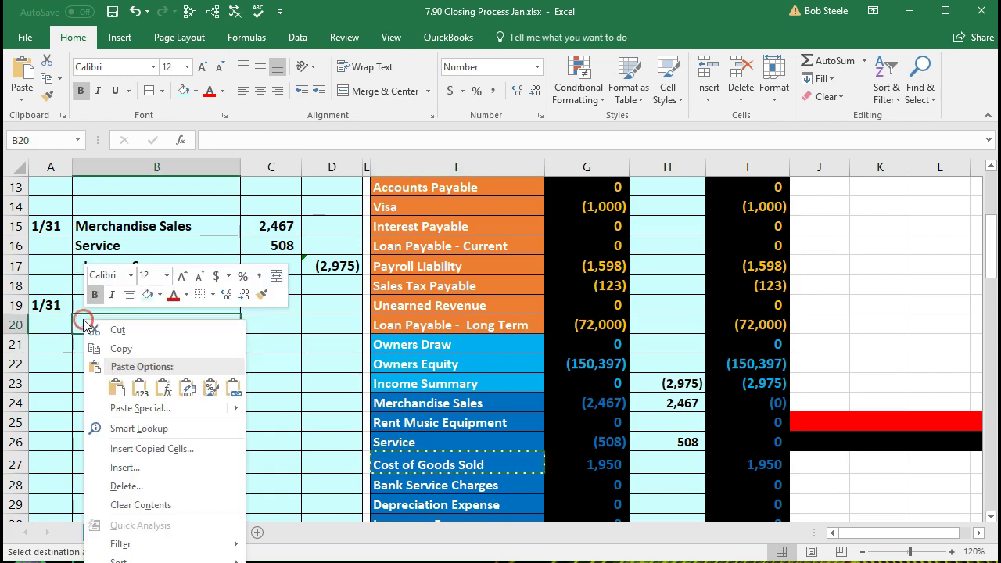
{"action": "left_click", "coordinate": [139, 326]}
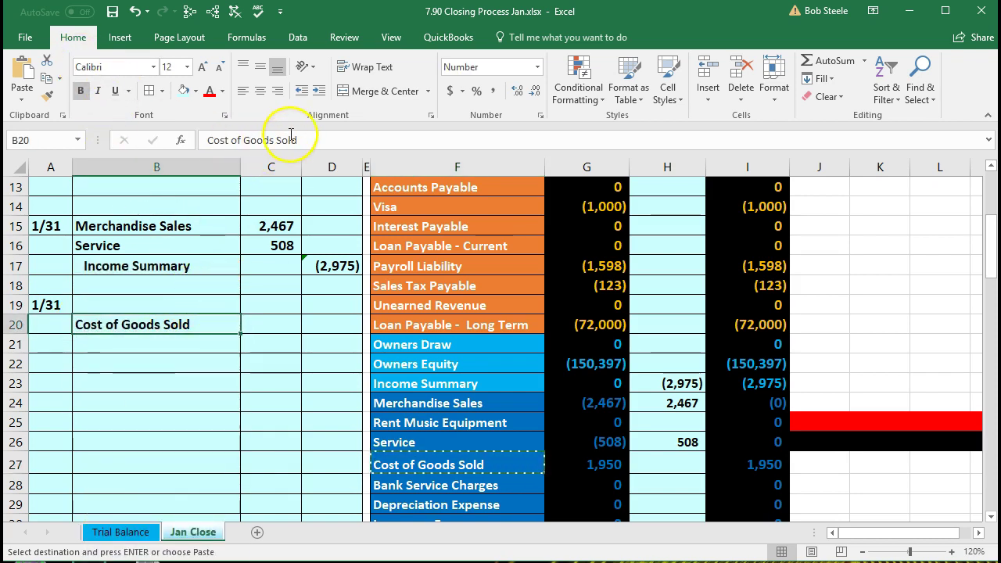
{"action": "left_click", "coordinate": [318, 91]}
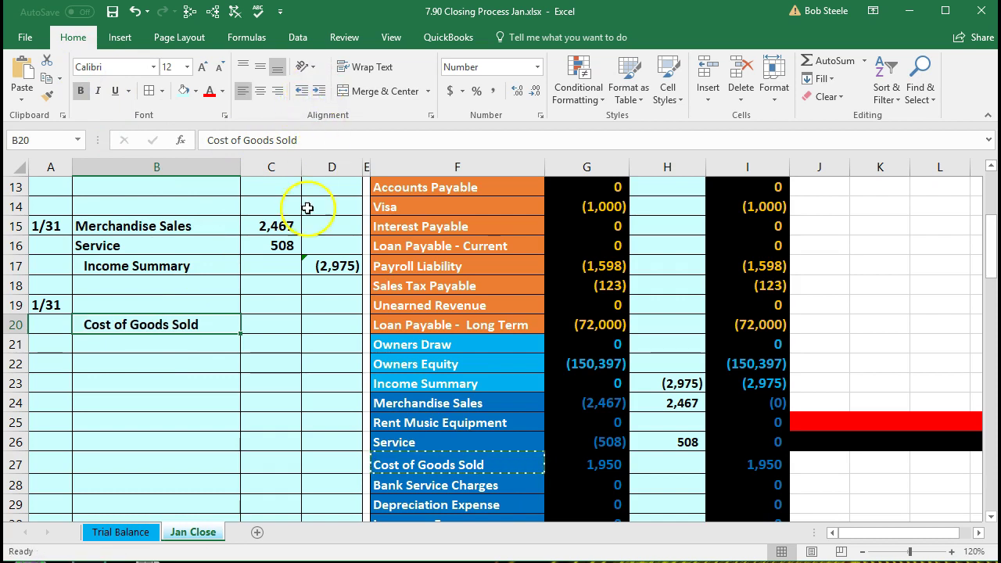
- Enter the Cost of Goods Sold credit of -1950 in D20
{"action": "left_click", "coordinate": [334, 329]}
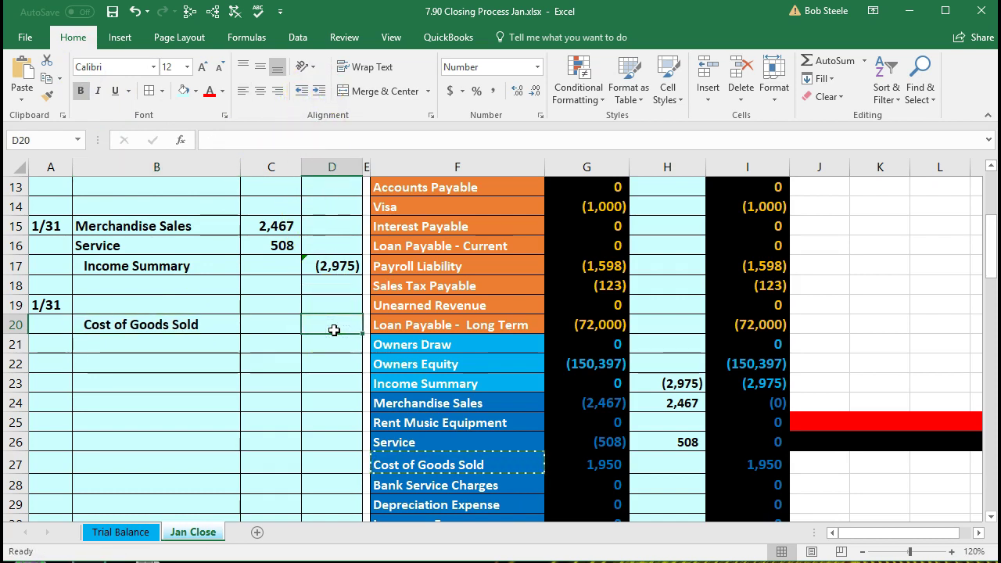
{"action": "type", "text": "-19"}
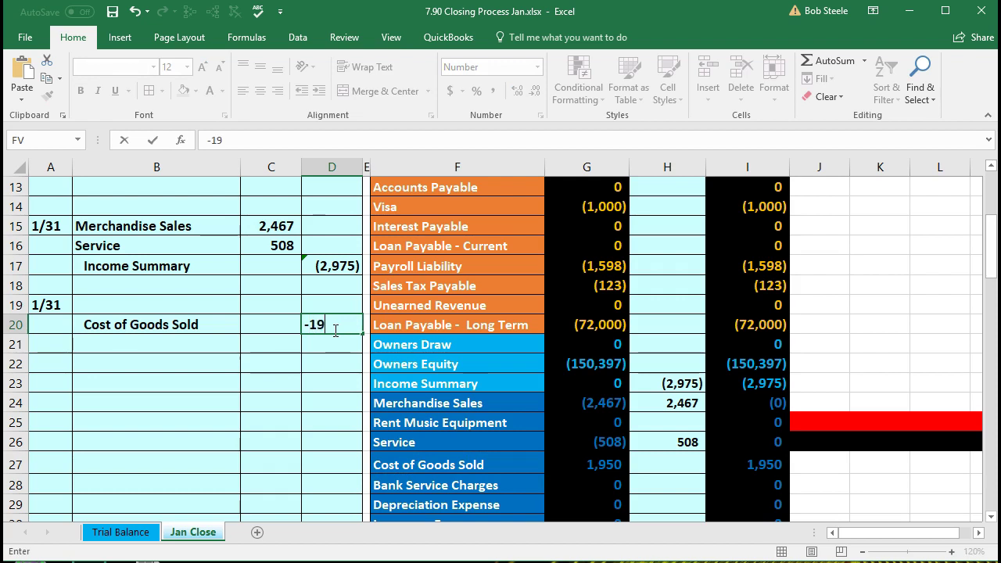
{"action": "key", "text": "Return"}
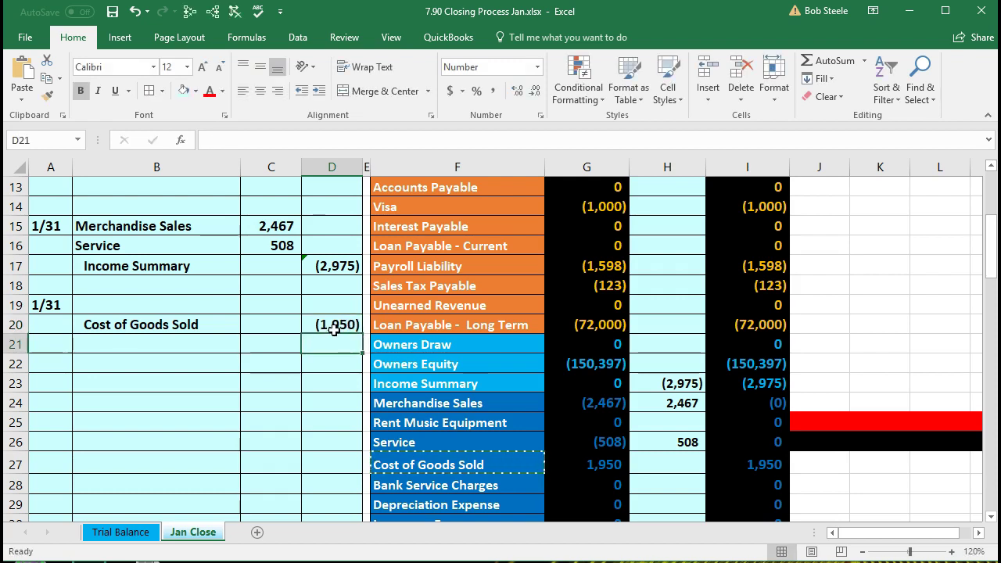
- Copy the Office Supplies account name from F34, paste it as values into B21, and indent it as a credit account
{"action": "scroll", "coordinate": [454, 411], "scroll_direction": "down", "scroll_amount": 3}
{"action": "left_click", "coordinate": [461, 423]}
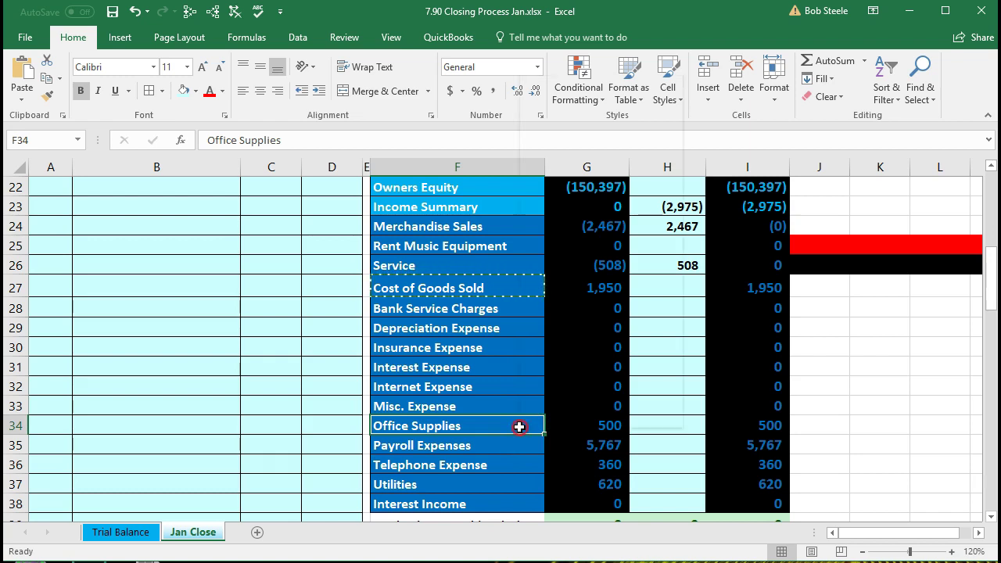
{"action": "right_click", "coordinate": [519, 426]}
{"action": "left_click", "coordinate": [539, 106]}
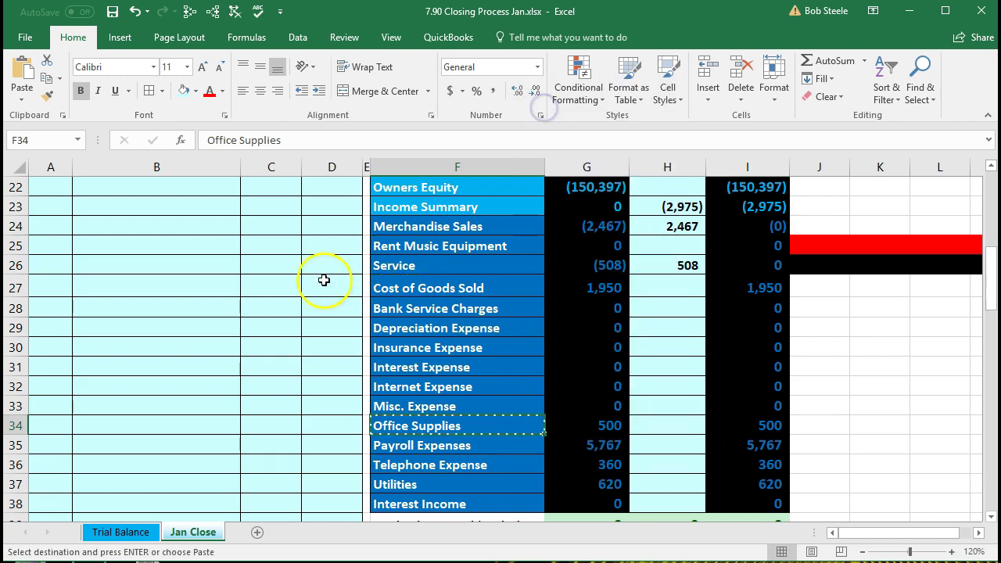
{"action": "scroll", "coordinate": [240, 344], "scroll_direction": "up", "scroll_amount": 2}
{"action": "left_click", "coordinate": [184, 285]}
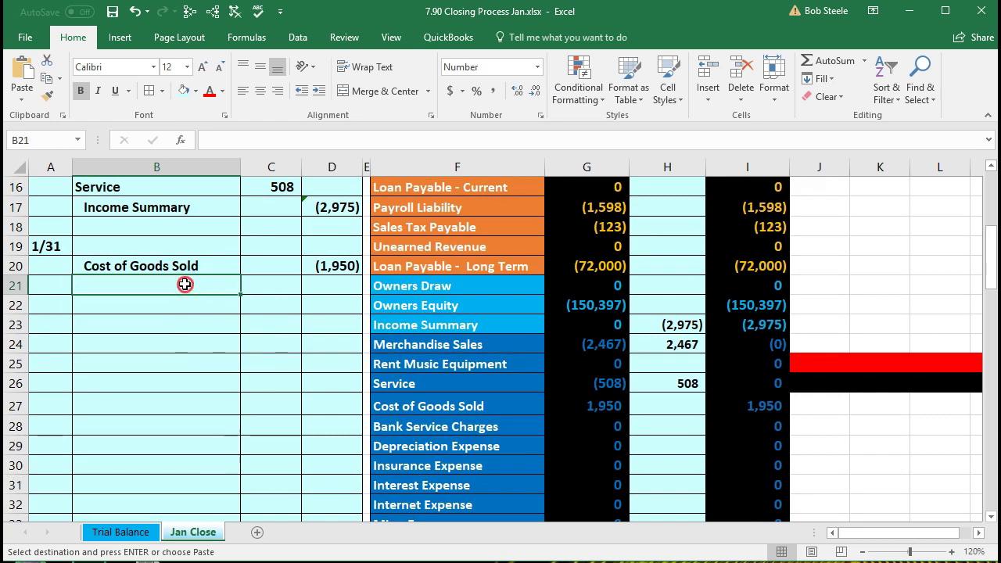
{"action": "right_click", "coordinate": [184, 285]}
{"action": "left_click", "coordinate": [241, 352]}
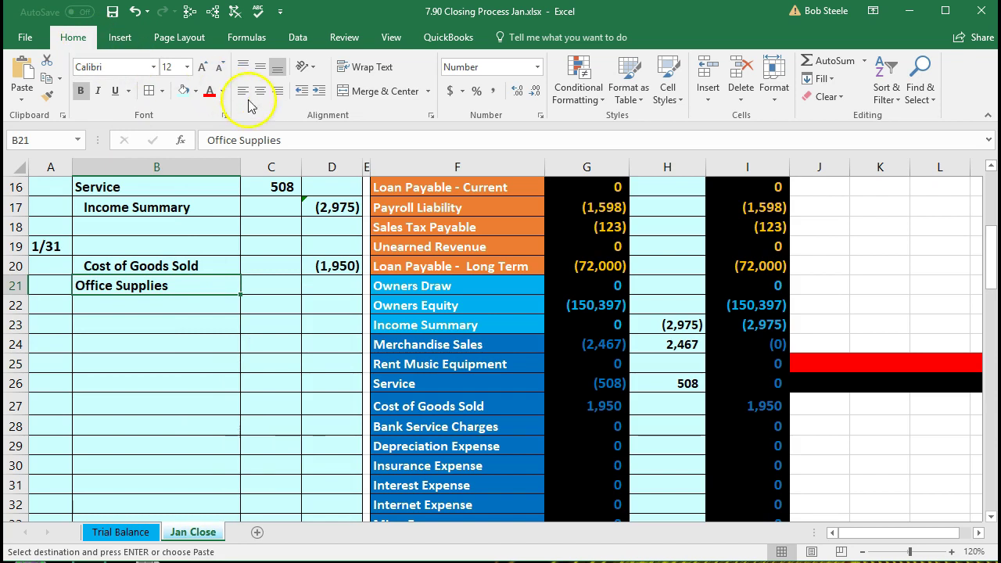
{"action": "left_click", "coordinate": [317, 92]}
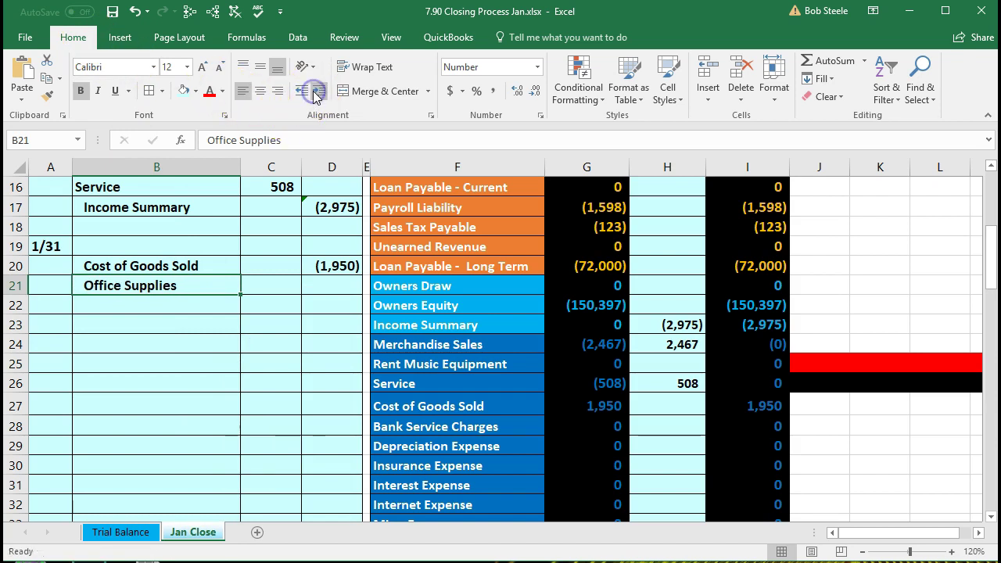
- Enter the Office Supplies credit of -500 in D21
{"action": "left_click", "coordinate": [336, 288]}
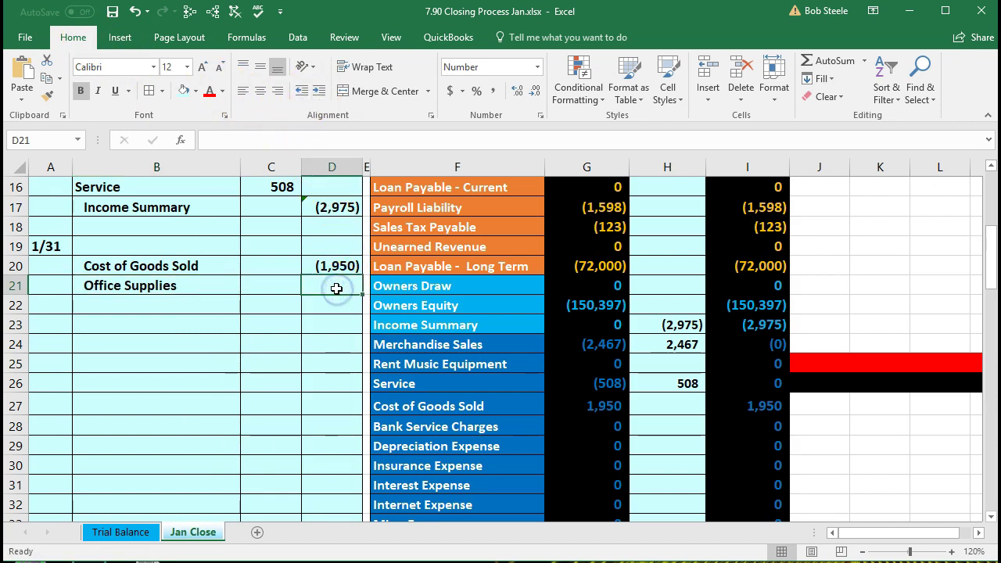
{"action": "type", "text": "-50"}
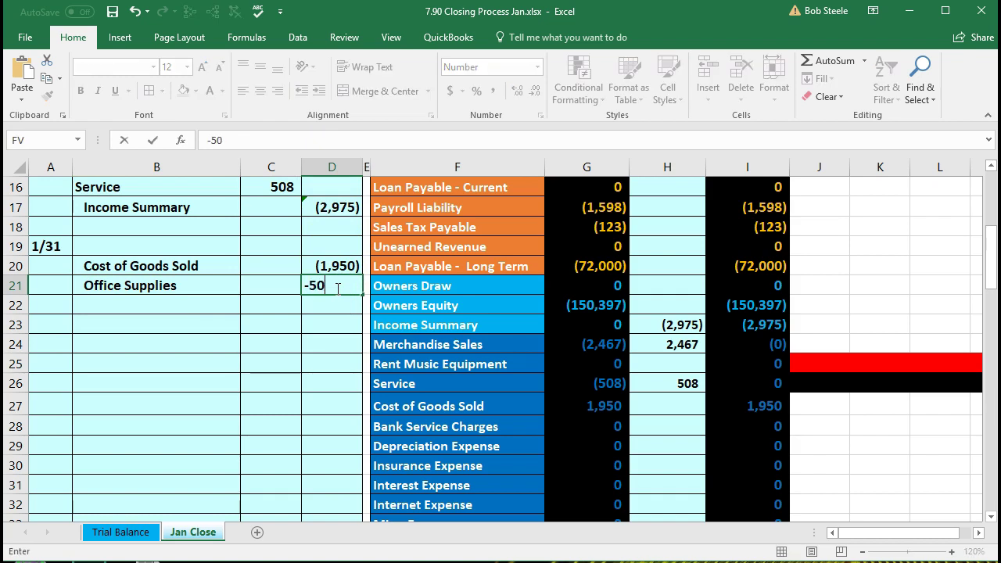
{"action": "key", "text": "Return"}
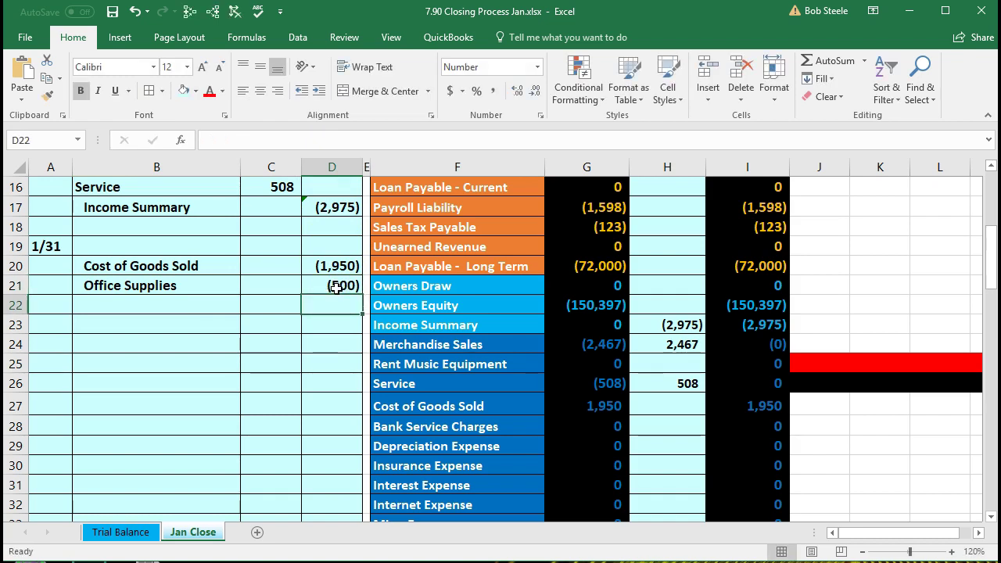
- Copy the Payroll Expenses account name from F35, paste it as values into B22, and indent it as a credit account
{"action": "scroll", "coordinate": [334, 287], "scroll_direction": "down", "scroll_amount": 3}
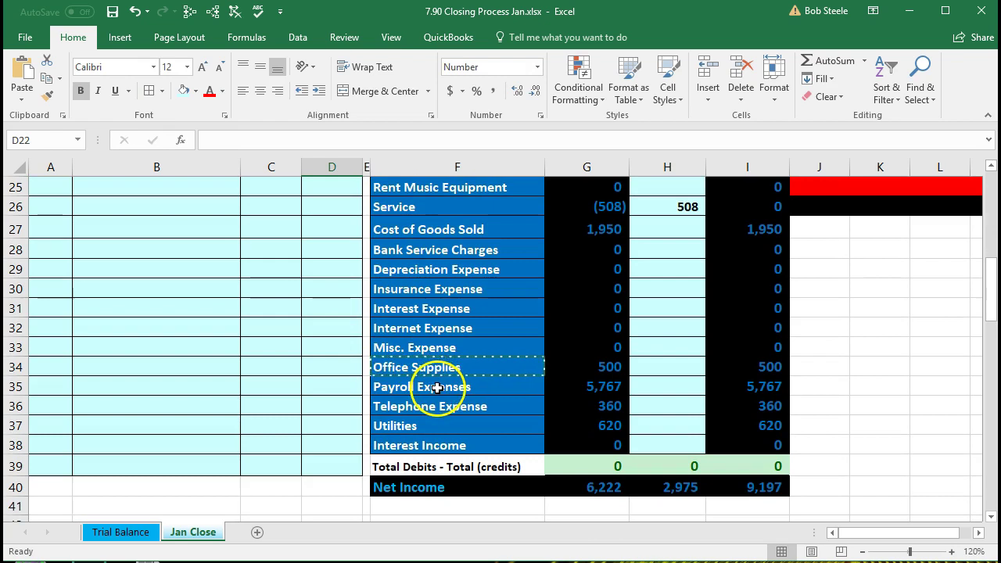
{"action": "left_click", "coordinate": [438, 388]}
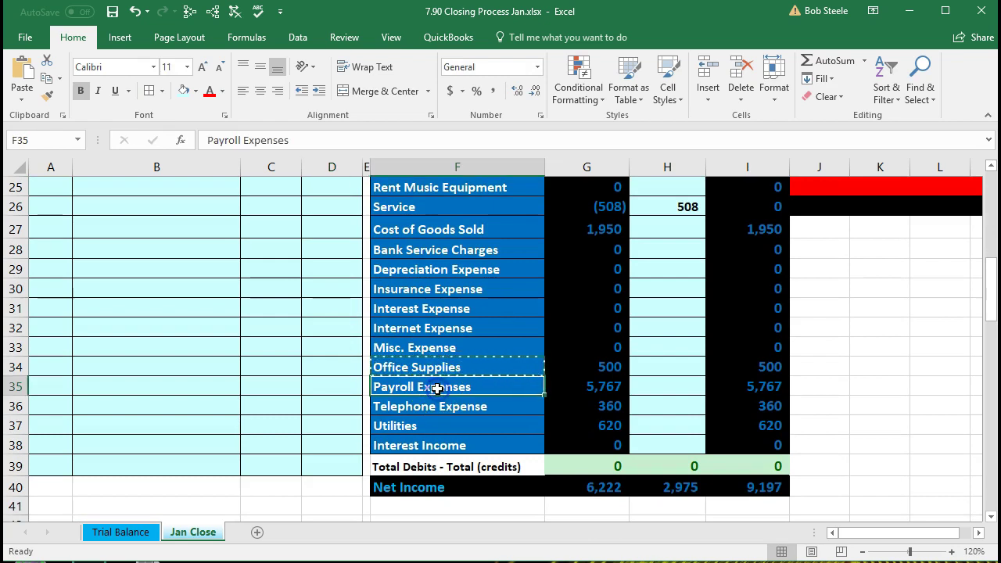
{"action": "left_click", "coordinate": [530, 391]}
{"action": "left_click", "coordinate": [492, 388]}
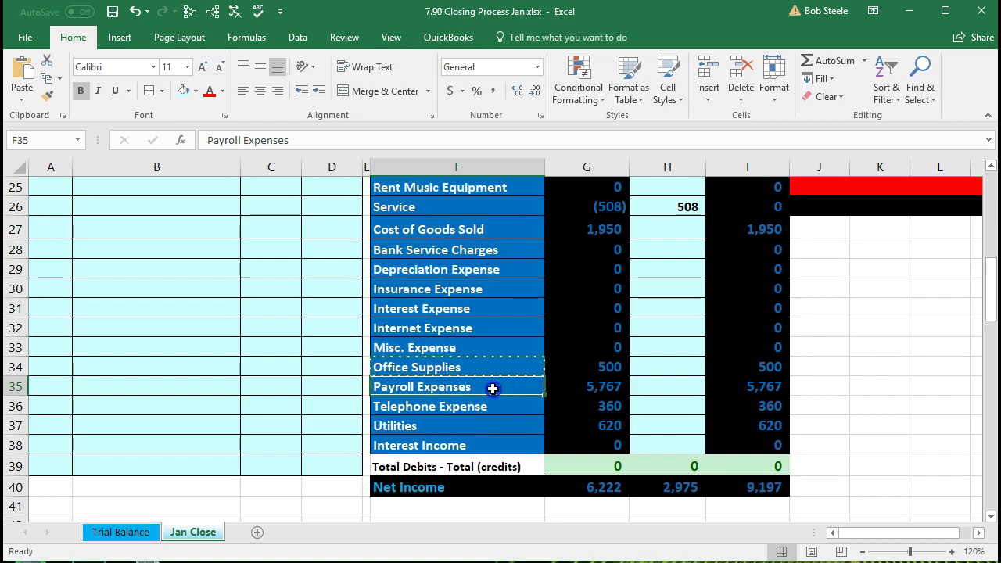
{"action": "right_click", "coordinate": [492, 387]}
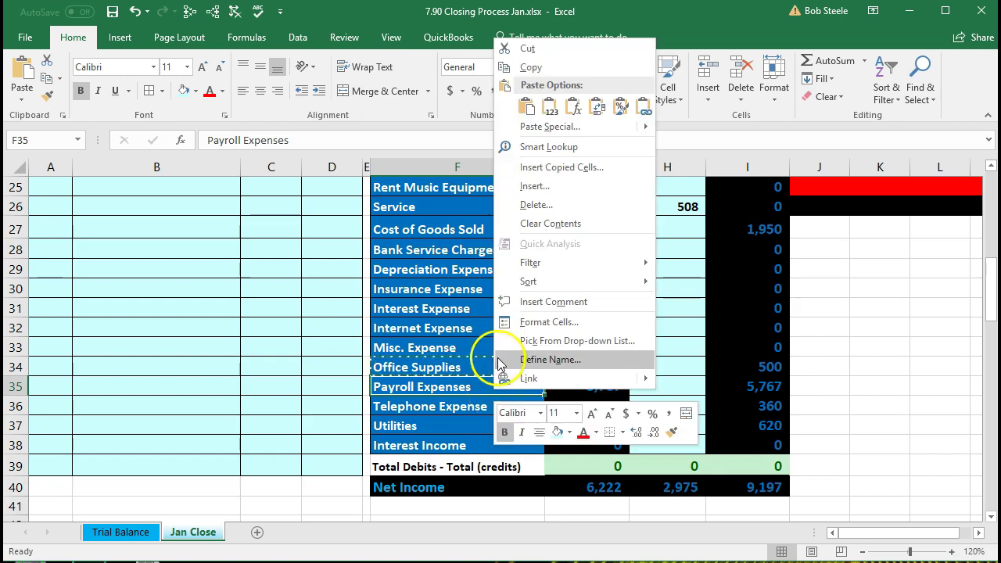
{"action": "left_click", "coordinate": [513, 68]}
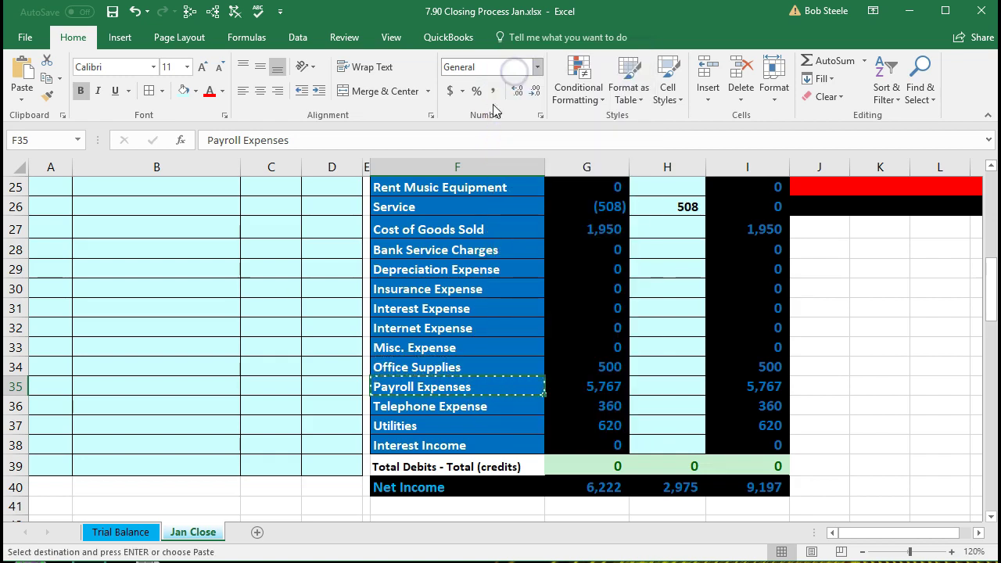
{"action": "scroll", "coordinate": [217, 335], "scroll_direction": "up", "scroll_amount": 3}
{"action": "left_click", "coordinate": [163, 305]}
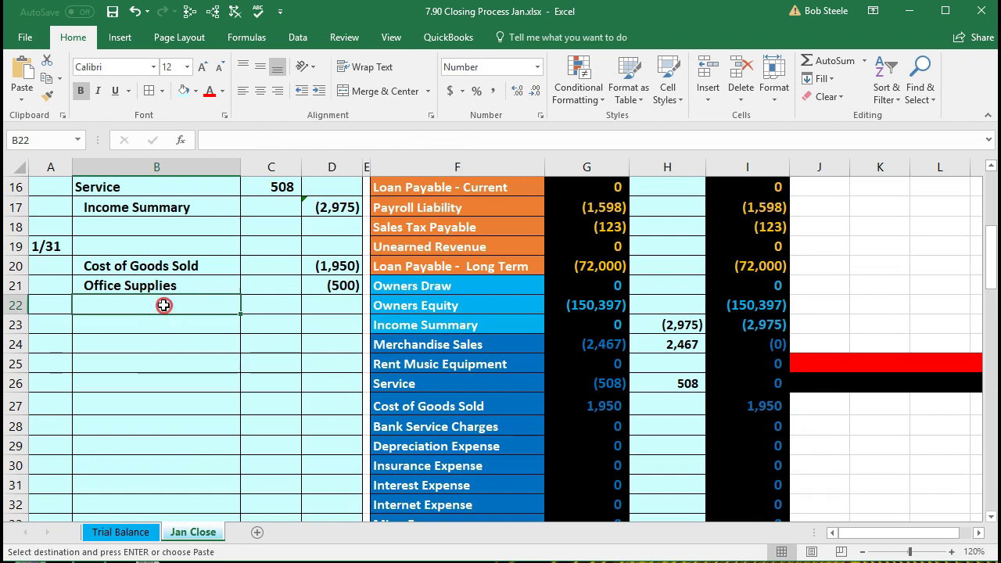
{"action": "right_click", "coordinate": [164, 305]}
{"action": "left_click", "coordinate": [220, 375]}
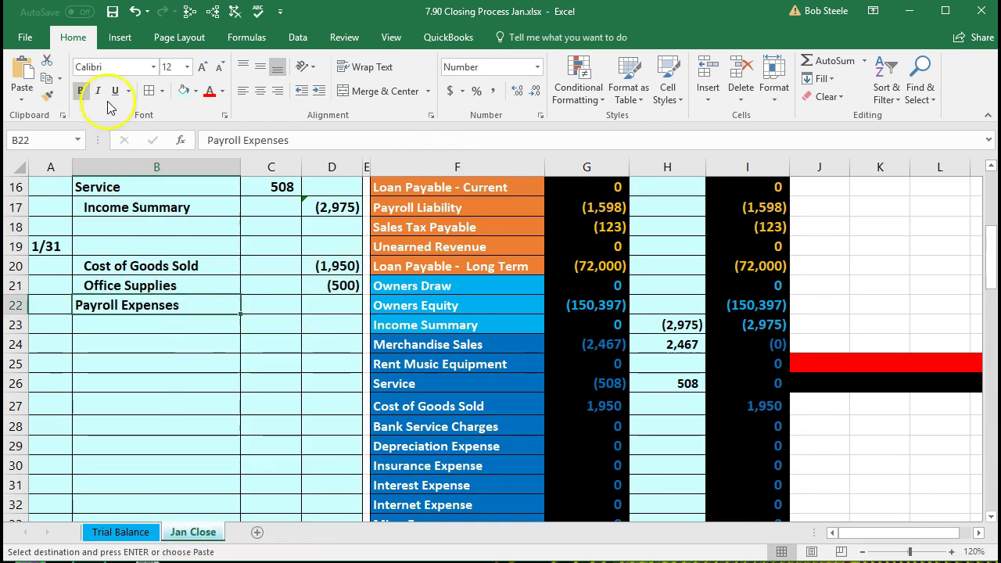
{"action": "left_click", "coordinate": [319, 94]}
- Enter the Payroll Expenses credit of -5767 in D22
{"action": "left_click", "coordinate": [328, 303]}
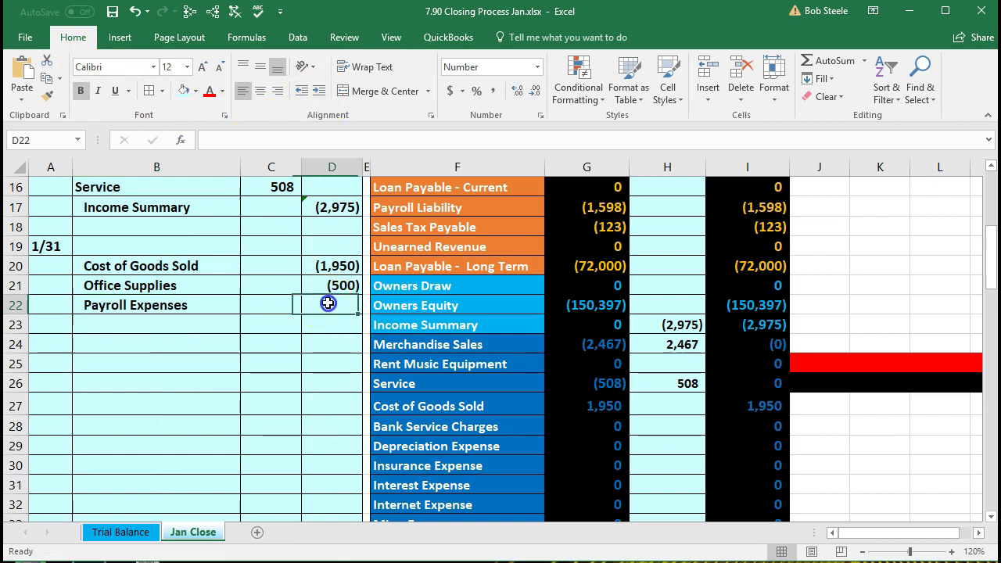
{"action": "scroll", "coordinate": [391, 324], "scroll_direction": "down", "scroll_amount": 1}
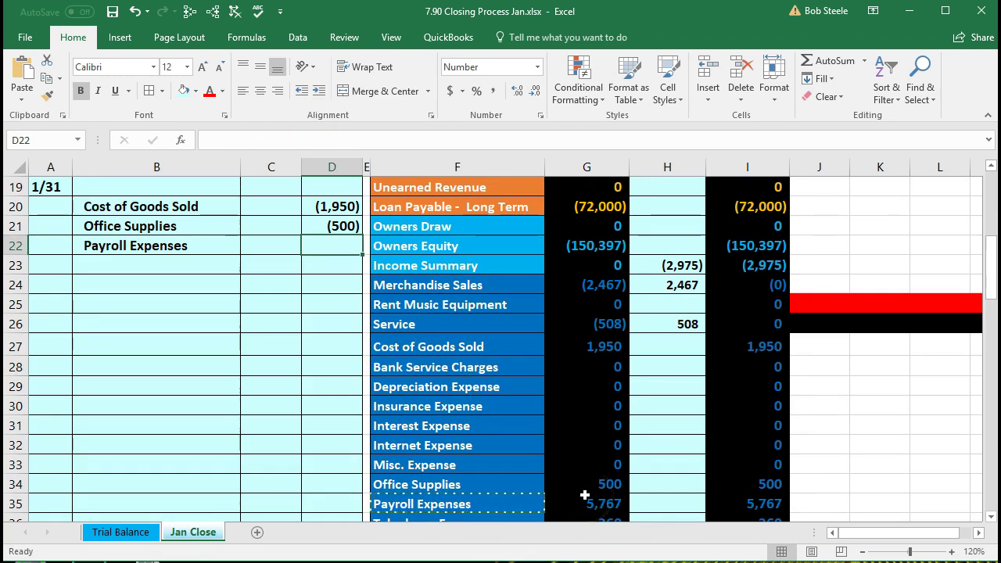
{"action": "type", "text": "-5767"}
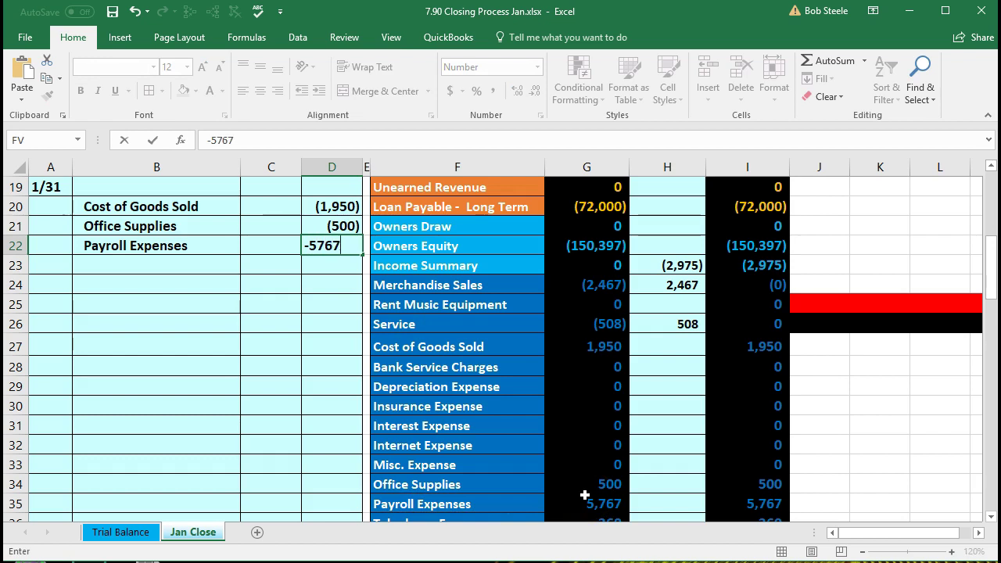
{"action": "key", "text": "Return"}
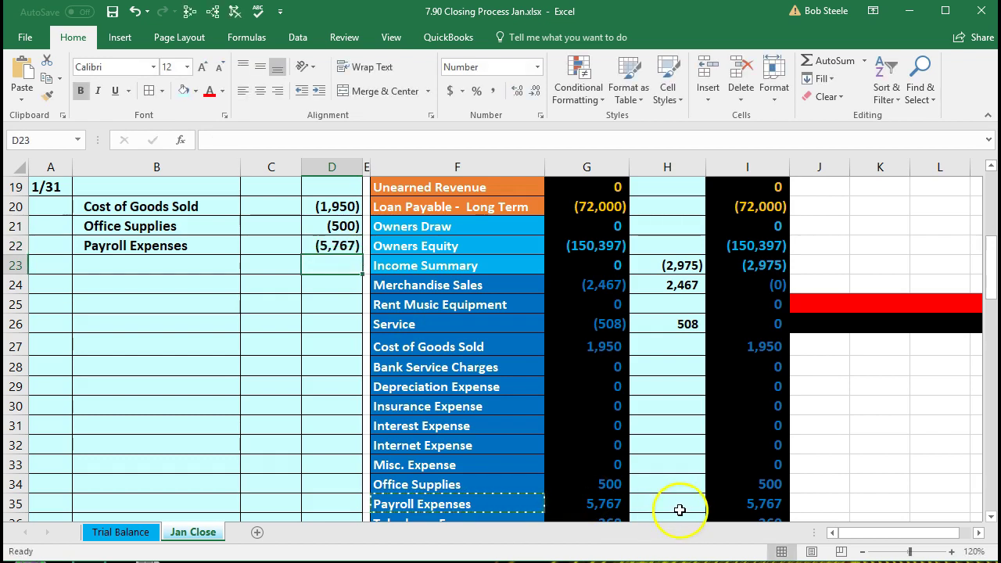
- Copy the Telephone Expense account name from F36, paste it as values into B23, and indent it as a credit account
{"action": "scroll", "coordinate": [677, 509], "scroll_direction": "down", "scroll_amount": 1}
{"action": "left_click", "coordinate": [512, 473]}
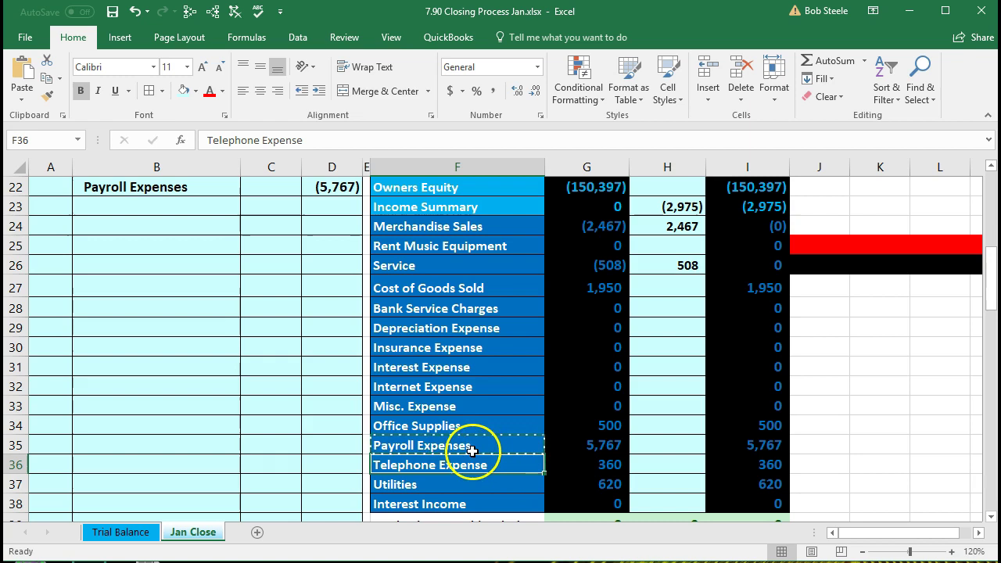
{"action": "scroll", "coordinate": [472, 451], "scroll_direction": "up", "scroll_amount": 2}
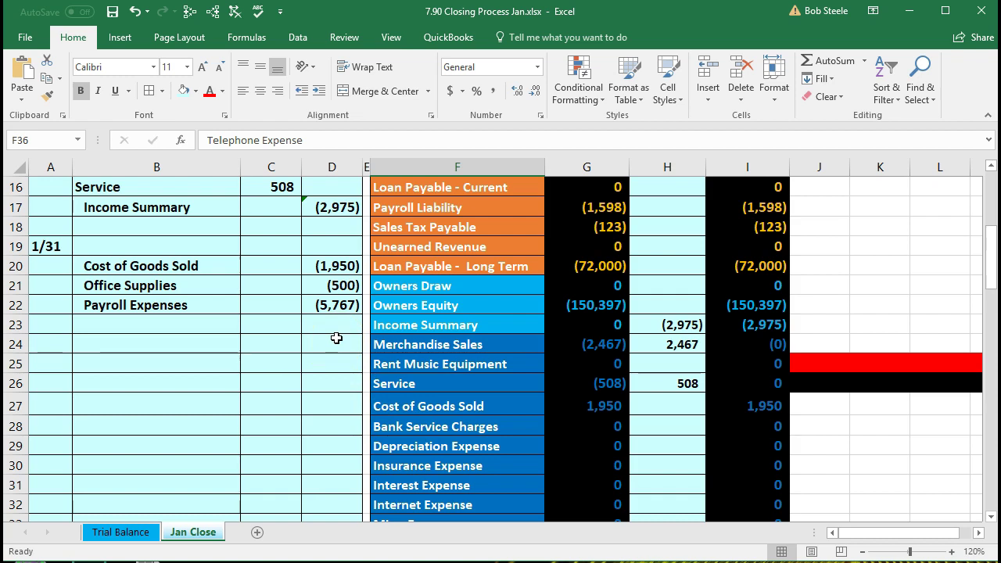
{"action": "scroll", "coordinate": [336, 338], "scroll_direction": "down", "scroll_amount": 3}
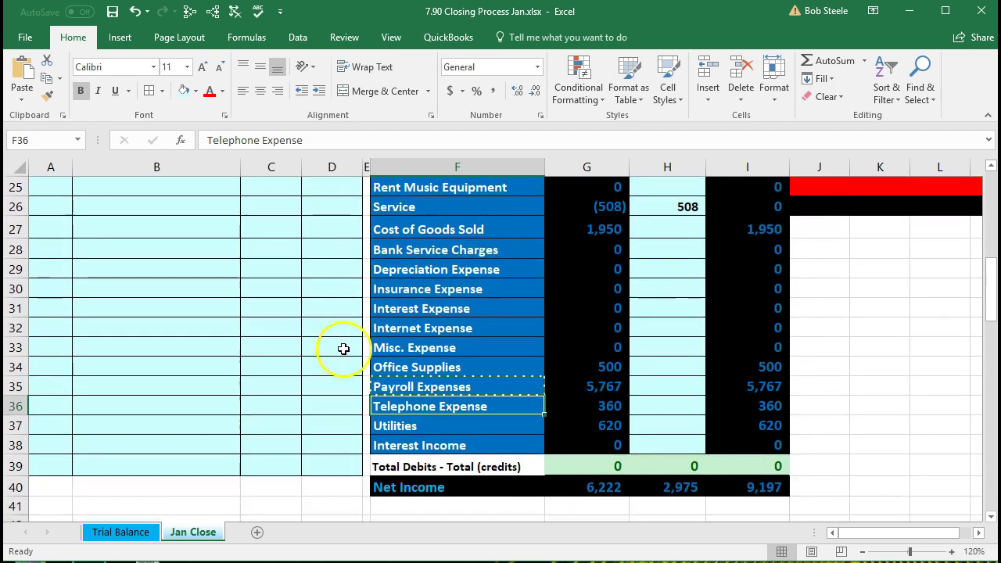
{"action": "right_click", "coordinate": [402, 411]}
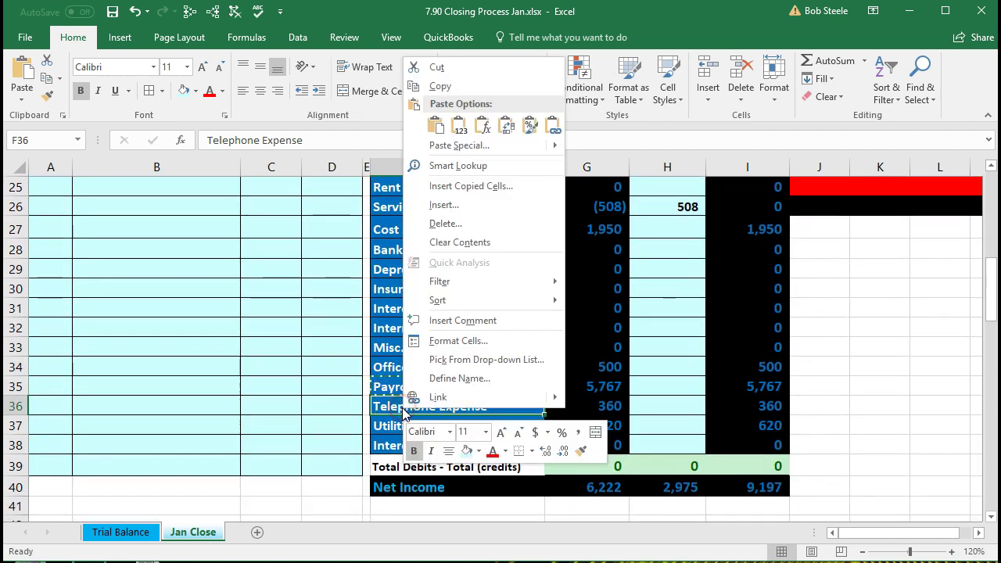
{"action": "left_click", "coordinate": [438, 86]}
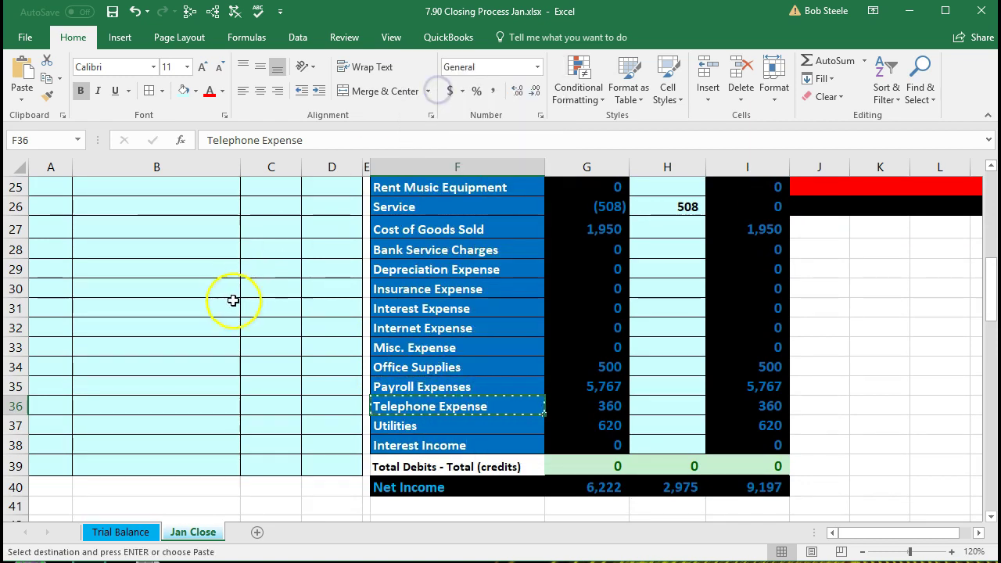
{"action": "scroll", "coordinate": [233, 301], "scroll_direction": "up", "scroll_amount": 2}
{"action": "left_click", "coordinate": [230, 266]}
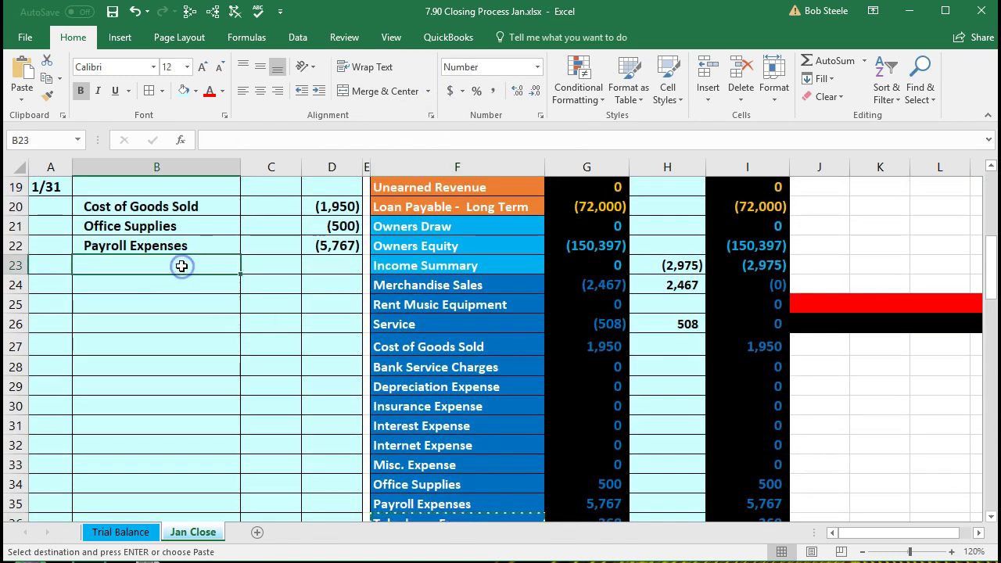
{"action": "right_click", "coordinate": [183, 266]}
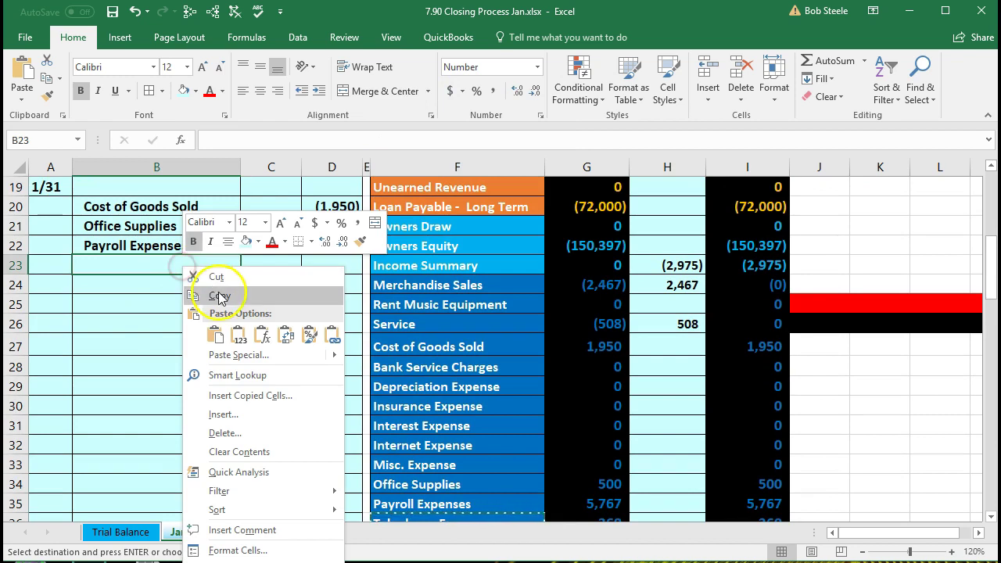
{"action": "left_click", "coordinate": [238, 336]}
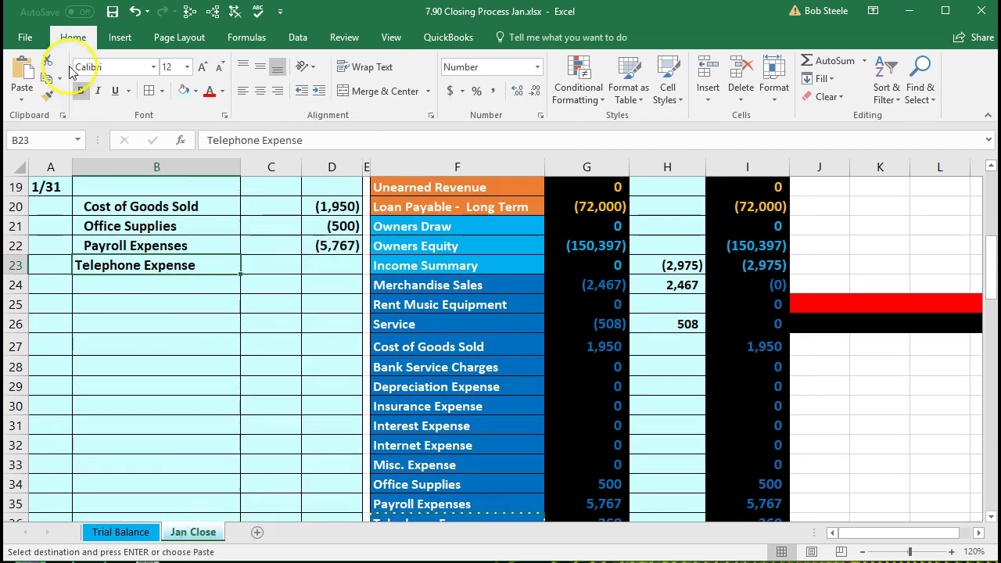
{"action": "left_click", "coordinate": [316, 91]}
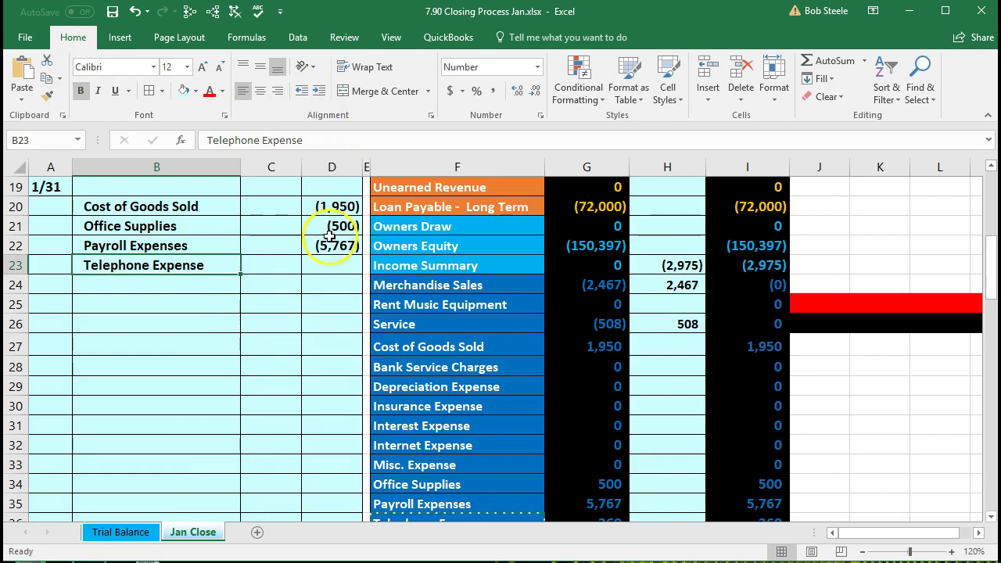
- Enter the Telephone Expense credit of -360 in D23
{"action": "left_click", "coordinate": [332, 262]}
{"action": "scroll", "coordinate": [367, 308], "scroll_direction": "down", "scroll_amount": 1}
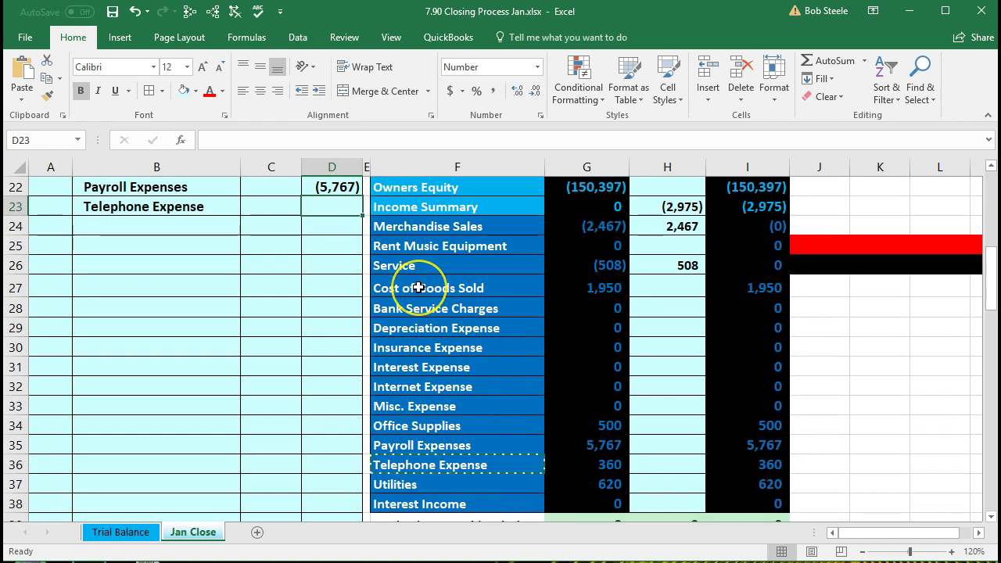
{"action": "key", "text": "Escape"}
{"action": "type", "text": "-3"}
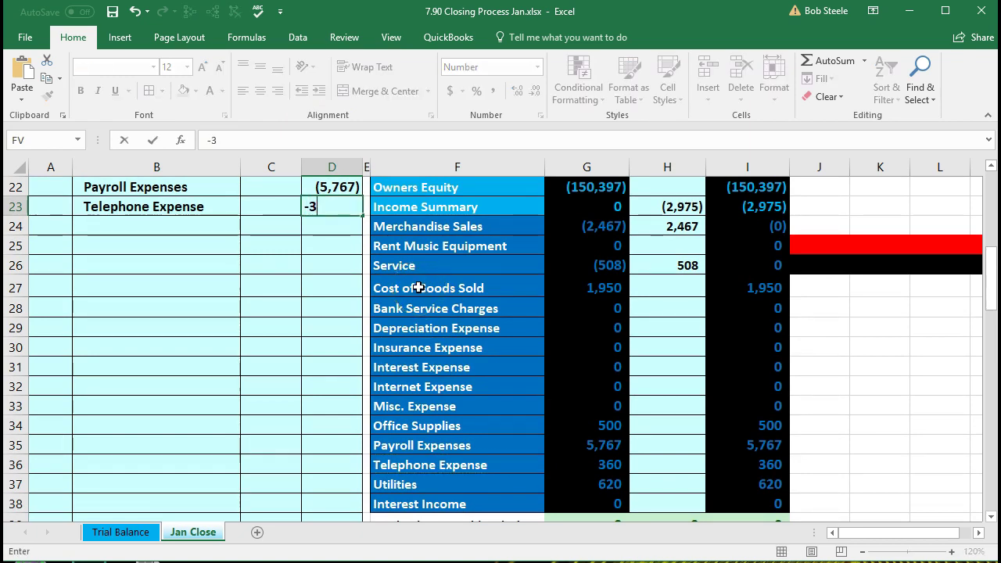
{"action": "key", "text": "Return"}
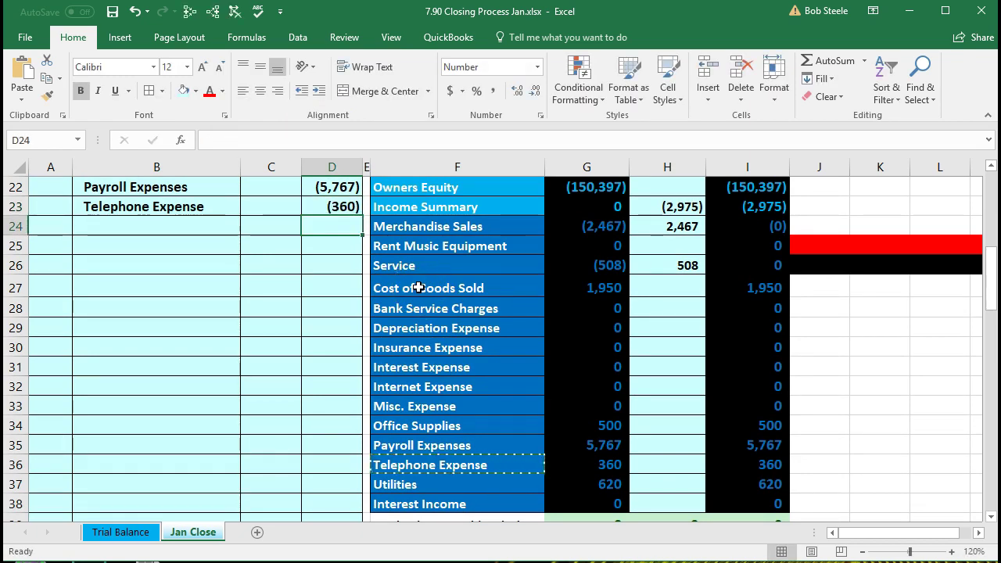
- Copy the Utilities account name from F37, paste it as values into B24, and indent it as a credit account
{"action": "scroll", "coordinate": [563, 352], "scroll_direction": "down", "scroll_amount": 1}
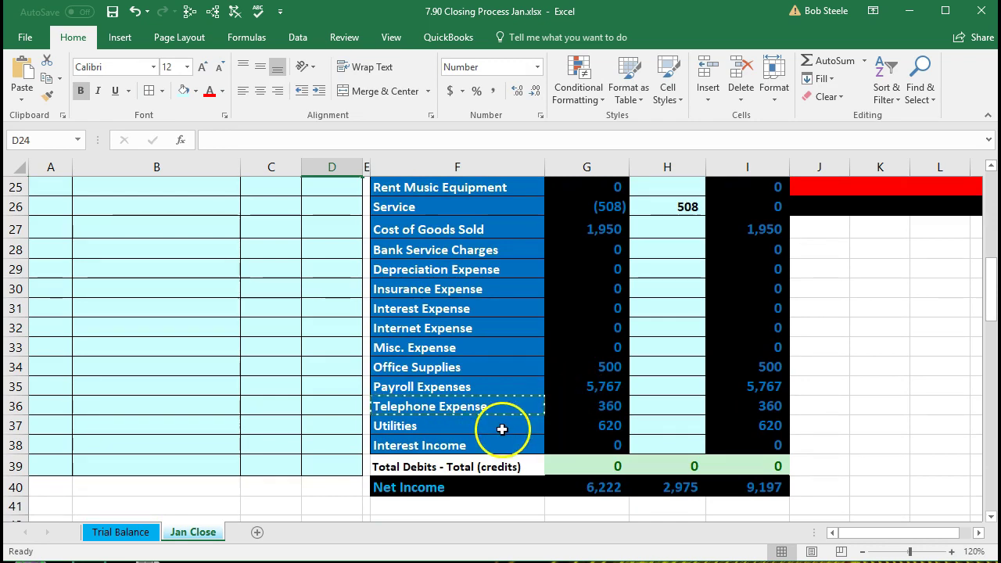
{"action": "left_click_drag", "start_coordinate": [501, 429], "coordinate": [561, 425]}
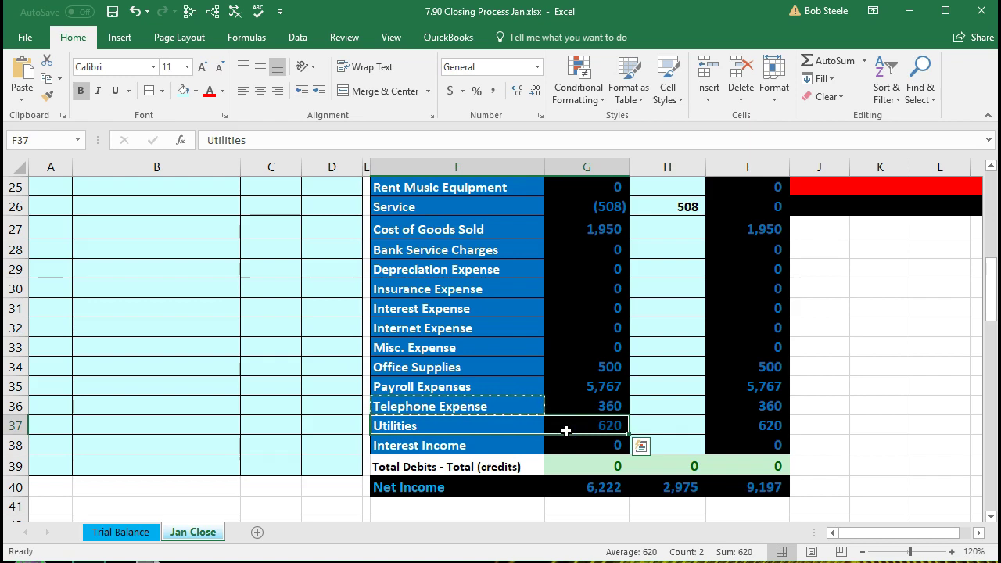
{"action": "right_click", "coordinate": [487, 425]}
{"action": "left_click", "coordinate": [516, 102]}
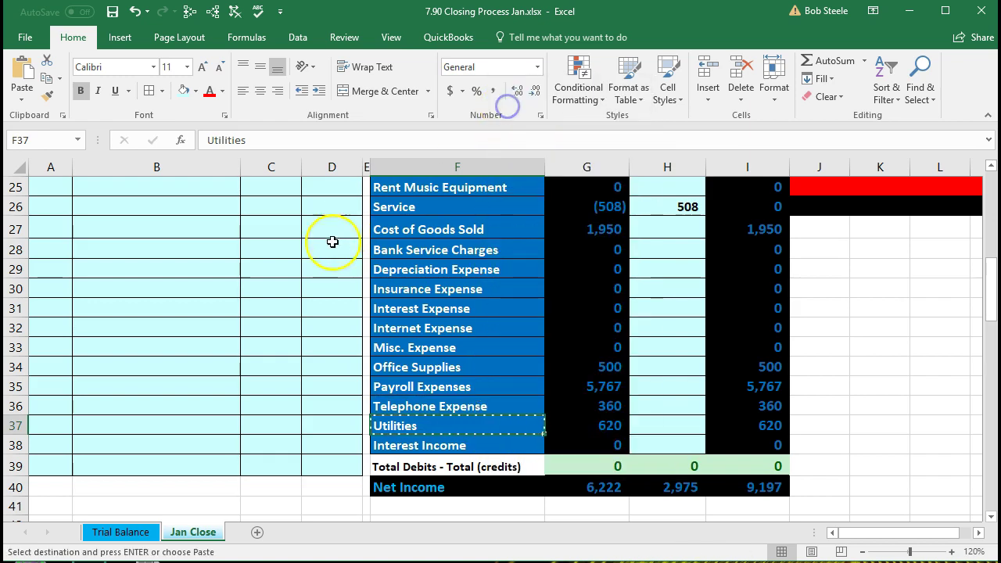
{"action": "scroll", "coordinate": [301, 265], "scroll_direction": "up", "scroll_amount": 1}
{"action": "left_click", "coordinate": [191, 225]}
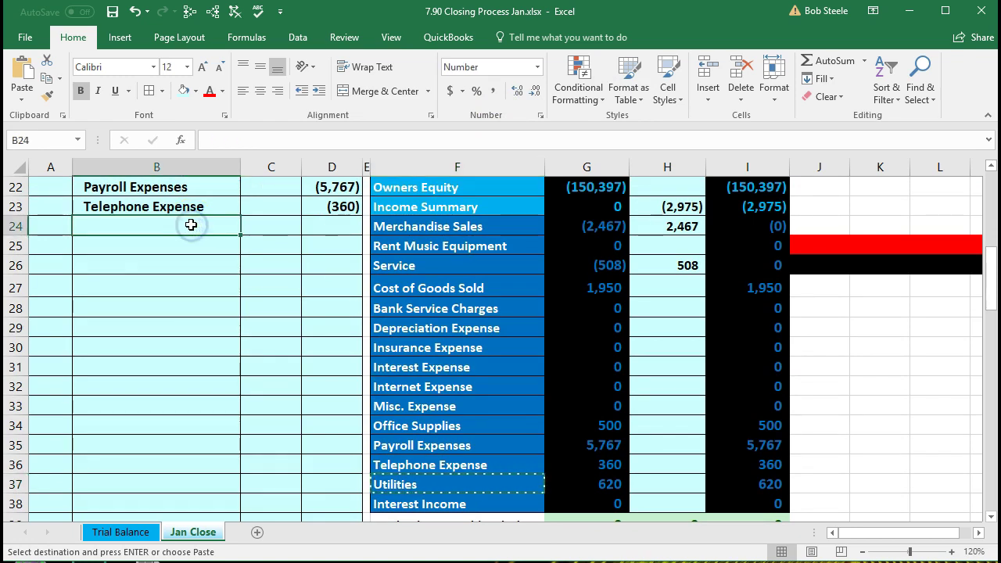
{"action": "right_click", "coordinate": [191, 226]}
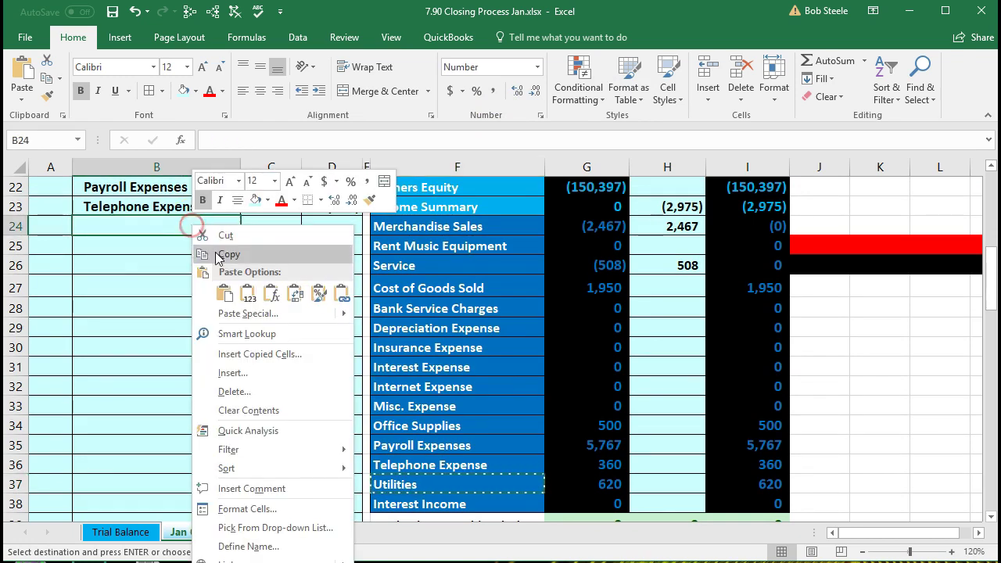
{"action": "left_click", "coordinate": [246, 295]}
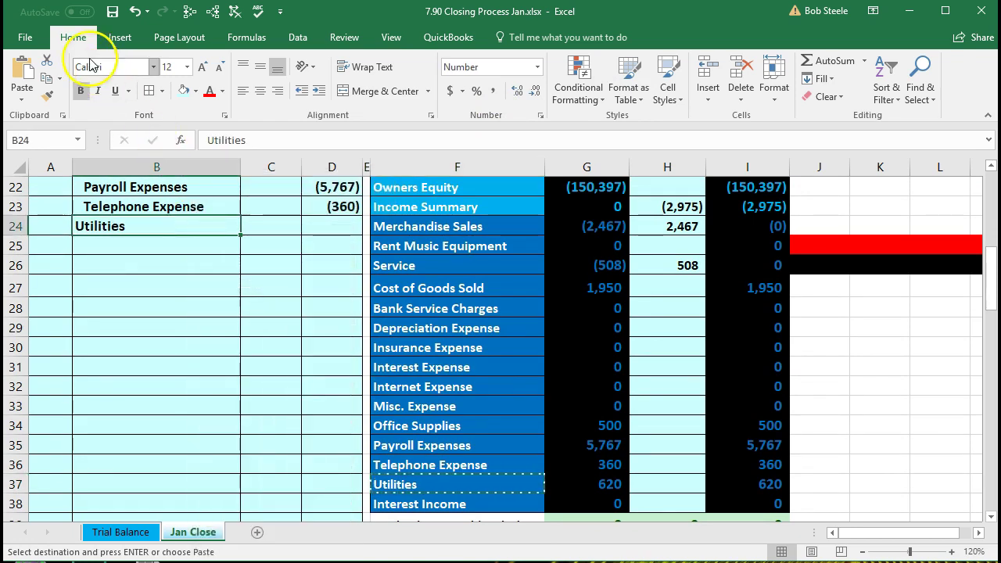
{"action": "left_click", "coordinate": [317, 90]}
- Enter the Utilities credit of -620 in D24
{"action": "left_click", "coordinate": [328, 227]}
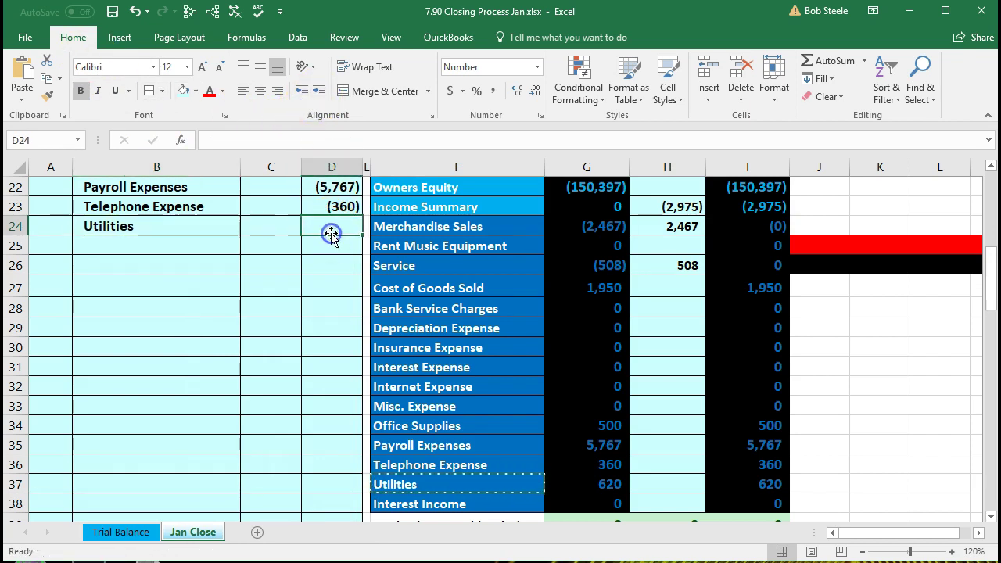
{"action": "type", "text": "-620"}
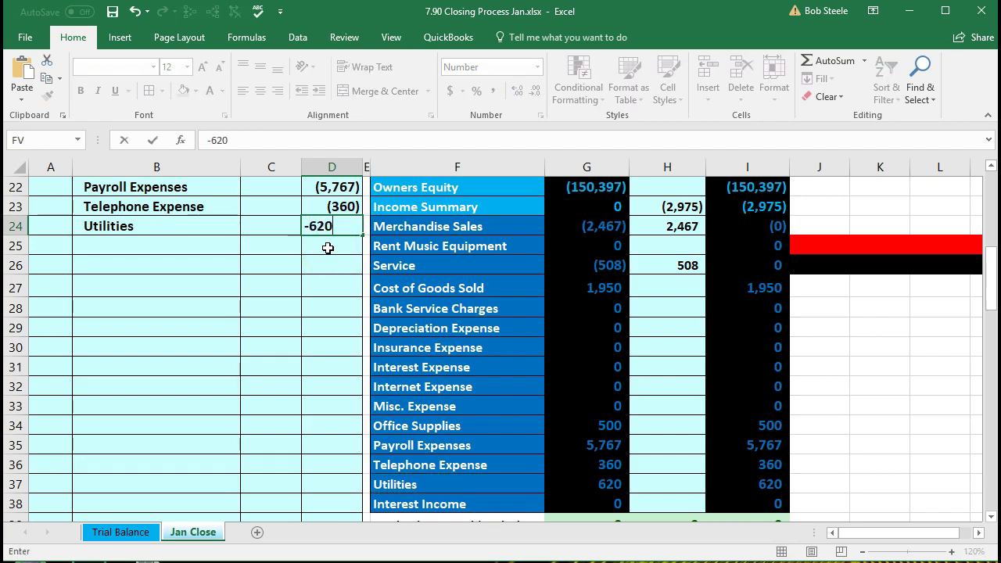
{"action": "key", "text": "Return"}
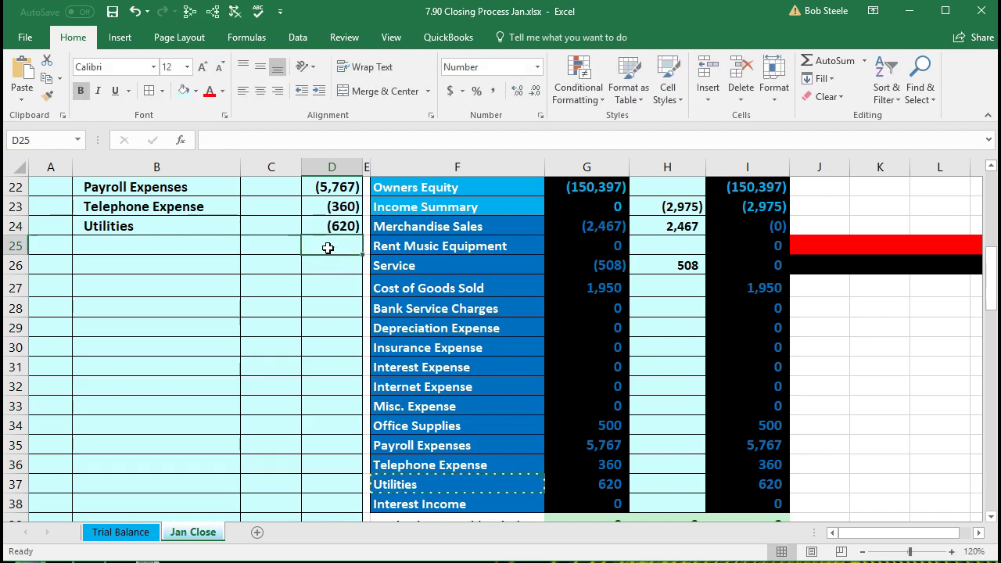
- Enter the 1/31 debit in C19 as the negative sum of C20:D24, balancing the expense credits
{"action": "scroll", "coordinate": [328, 248], "scroll_direction": "up", "scroll_amount": 2}
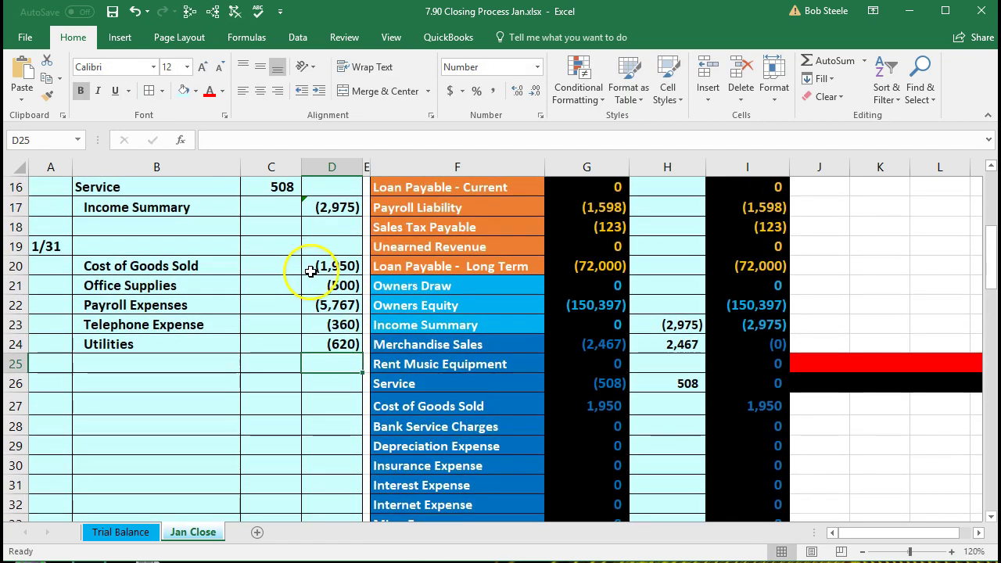
{"action": "left_click_drag", "start_coordinate": [329, 266], "coordinate": [337, 342]}
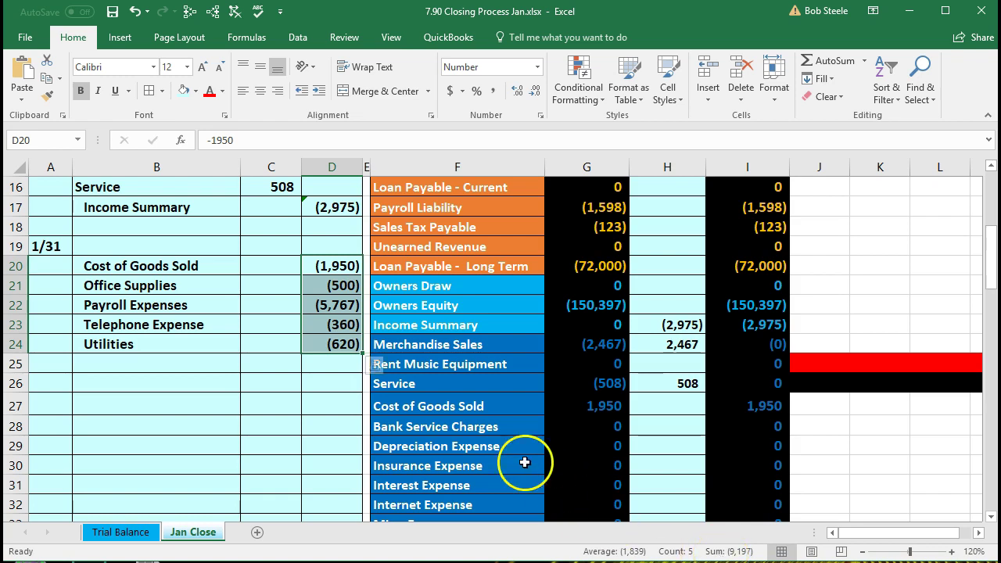
{"action": "left_click", "coordinate": [276, 250]}
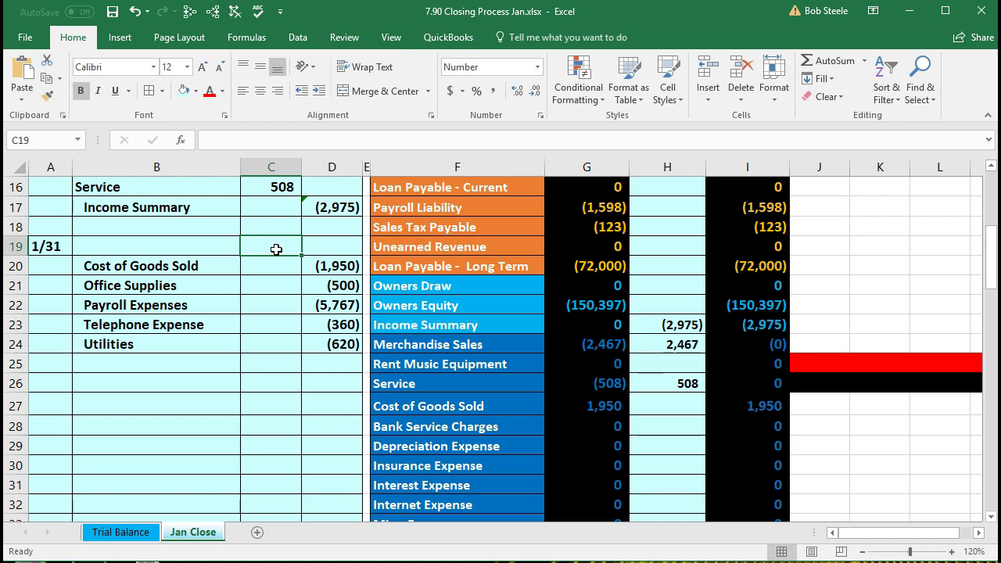
{"action": "type", "text": "-"}
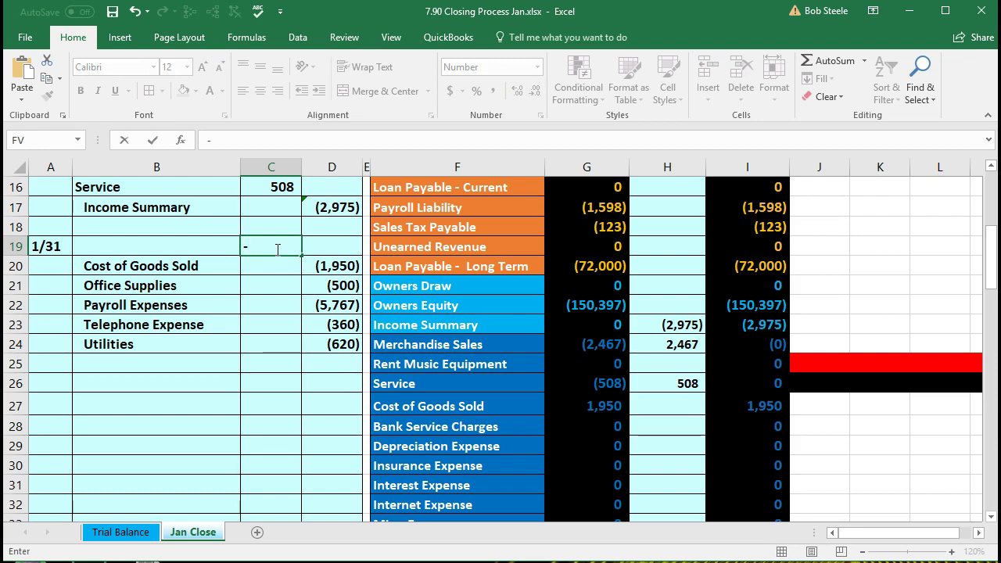
{"action": "type", "text": "sum"}
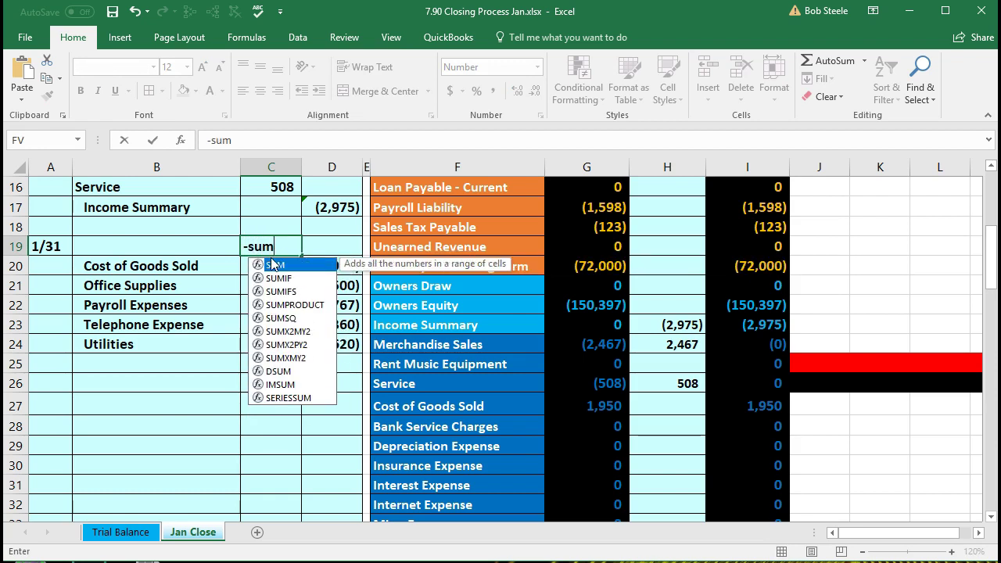
{"action": "double_click", "coordinate": [272, 265]}
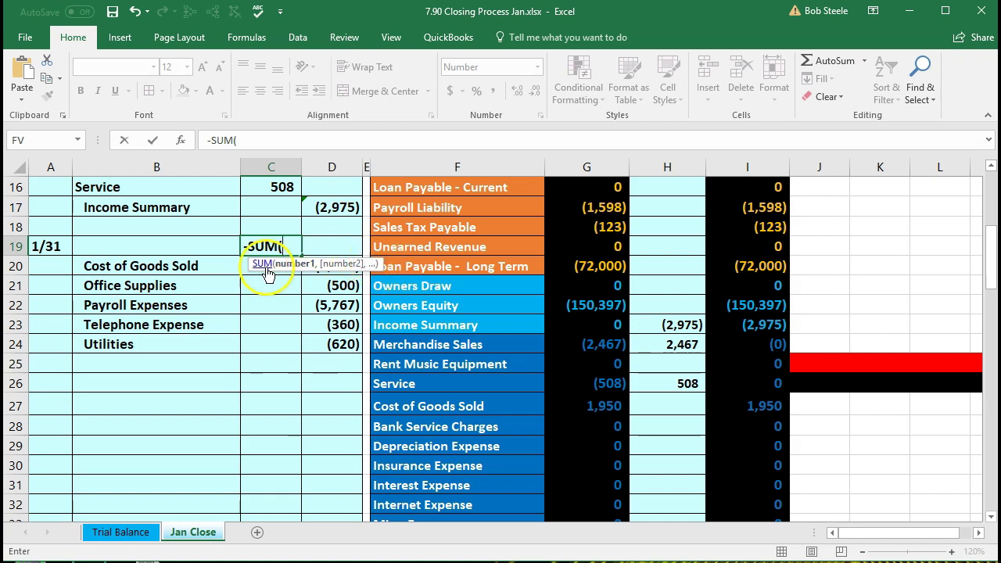
{"action": "left_click_drag", "start_coordinate": [379, 265], "coordinate": [384, 219]}
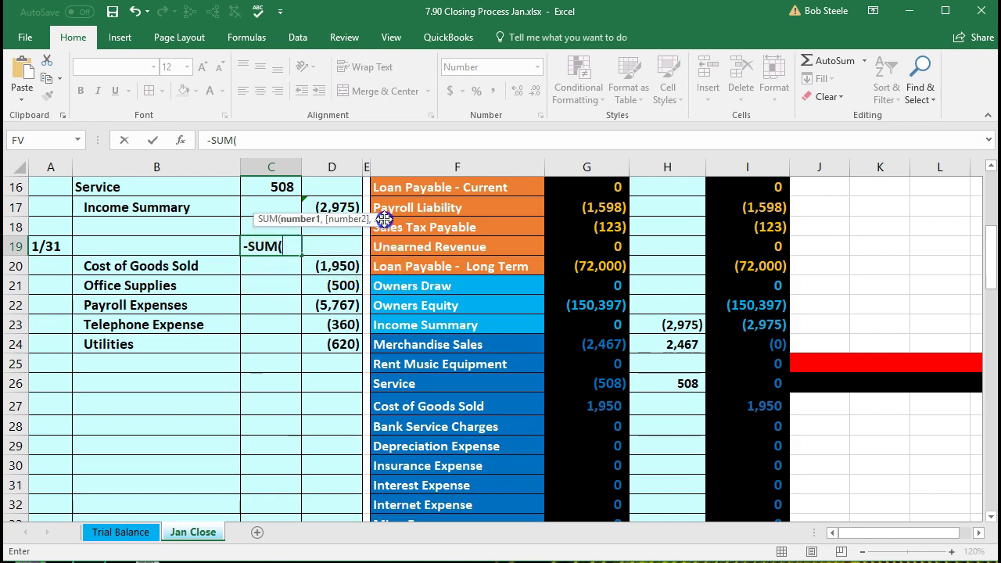
{"action": "left_click_drag", "start_coordinate": [286, 268], "coordinate": [328, 346]}
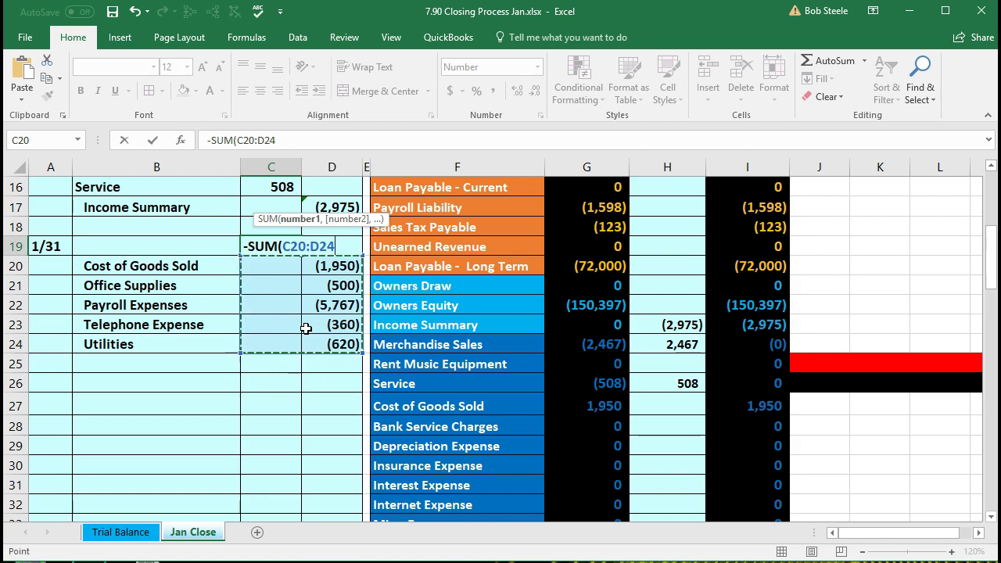
{"action": "key", "text": "Return"}
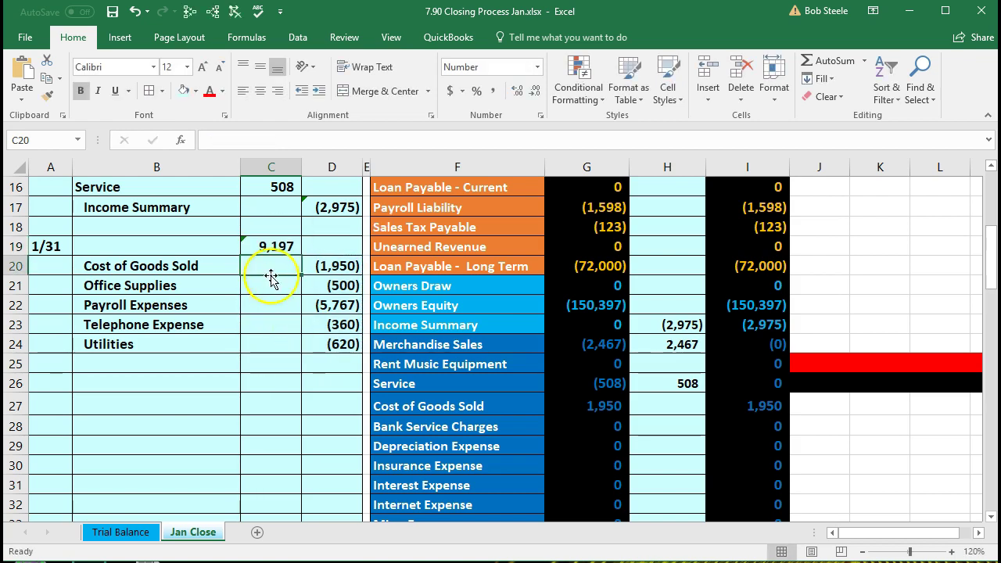
{"action": "left_click", "coordinate": [269, 250]}
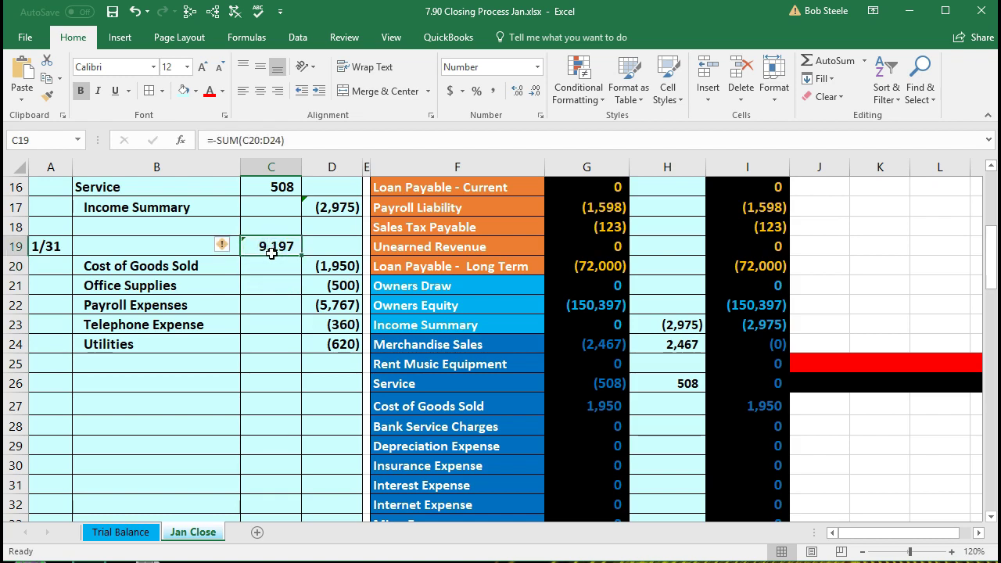
- Copy the Income Summary account name from F23 and paste it as values into B19 as the debit account
{"action": "left_click", "coordinate": [406, 326]}
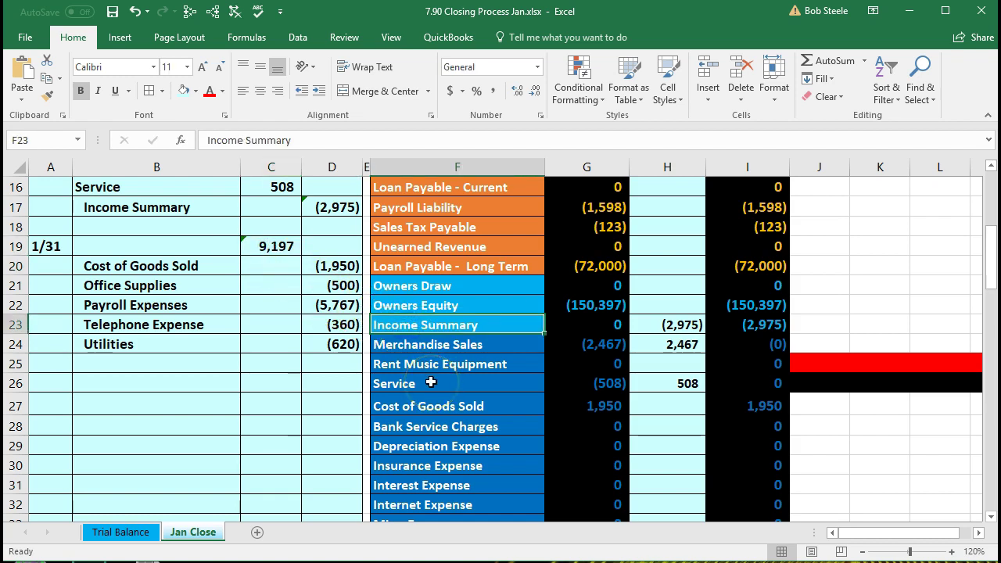
{"action": "right_click", "coordinate": [479, 327]}
{"action": "left_click", "coordinate": [495, 353]}
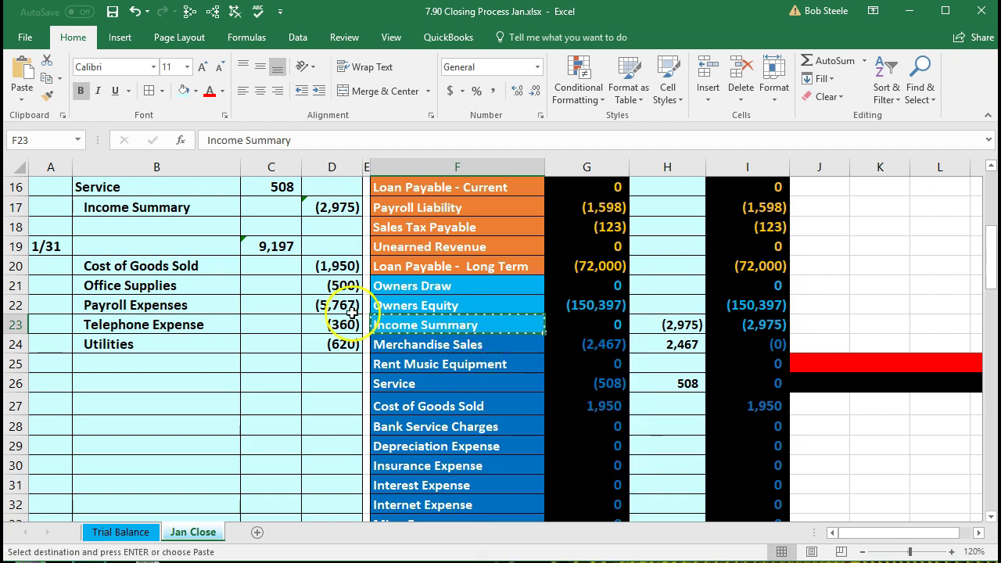
{"action": "left_click", "coordinate": [169, 246]}
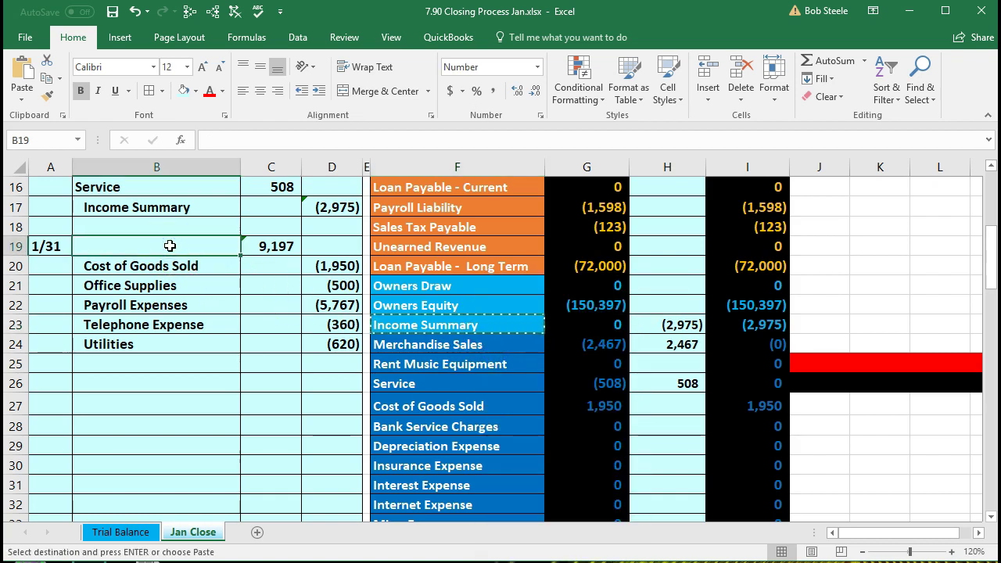
{"action": "right_click", "coordinate": [170, 246]}
{"action": "left_click", "coordinate": [226, 316]}
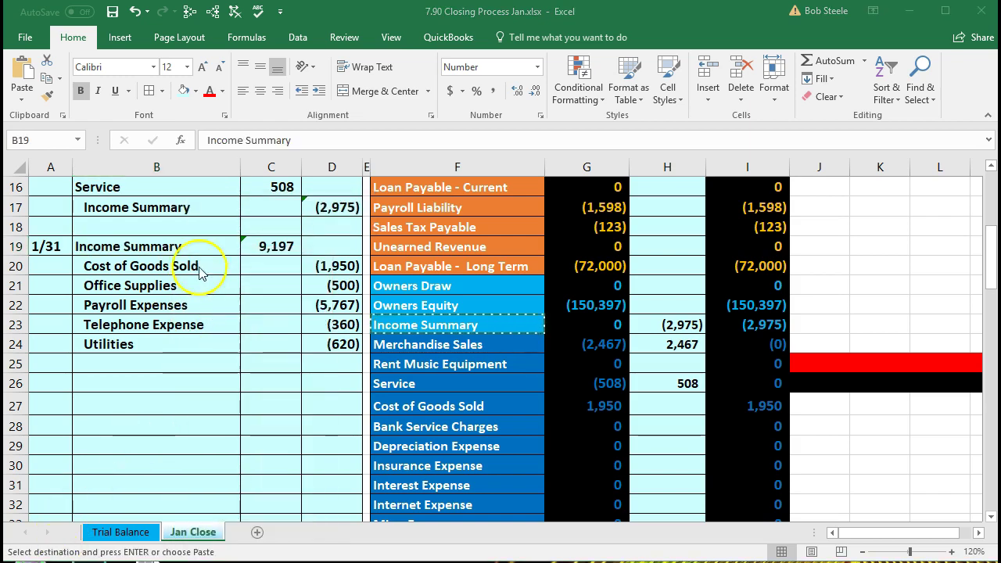
{"action": "left_click_drag", "start_coordinate": [161, 246], "coordinate": [327, 344]}
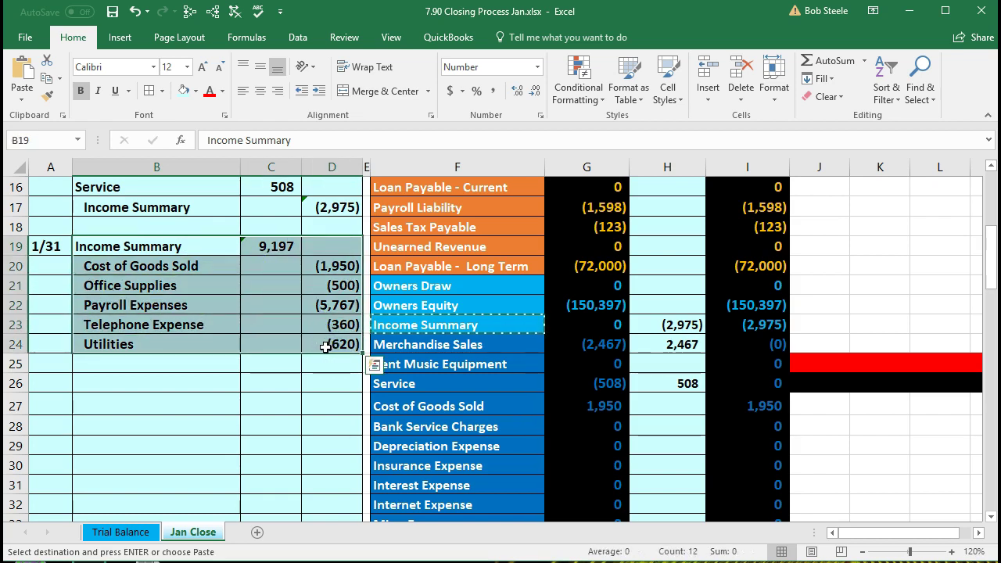
{"action": "left_click", "coordinate": [286, 365]}
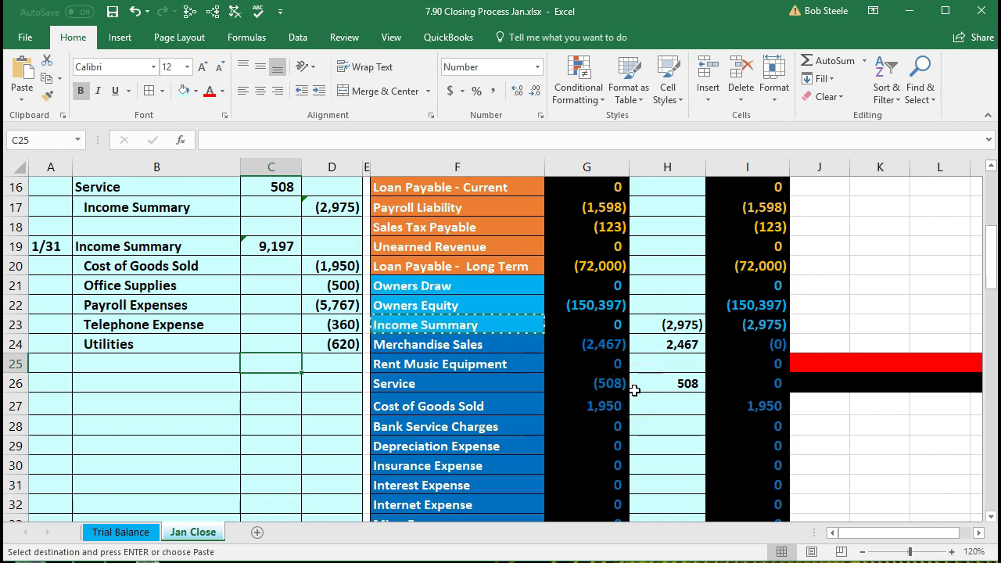
- Extend the Income Summary adjustment formula in H23 by adding the C19 debit to D17
{"action": "left_click_drag", "start_coordinate": [190, 248], "coordinate": [267, 239]}
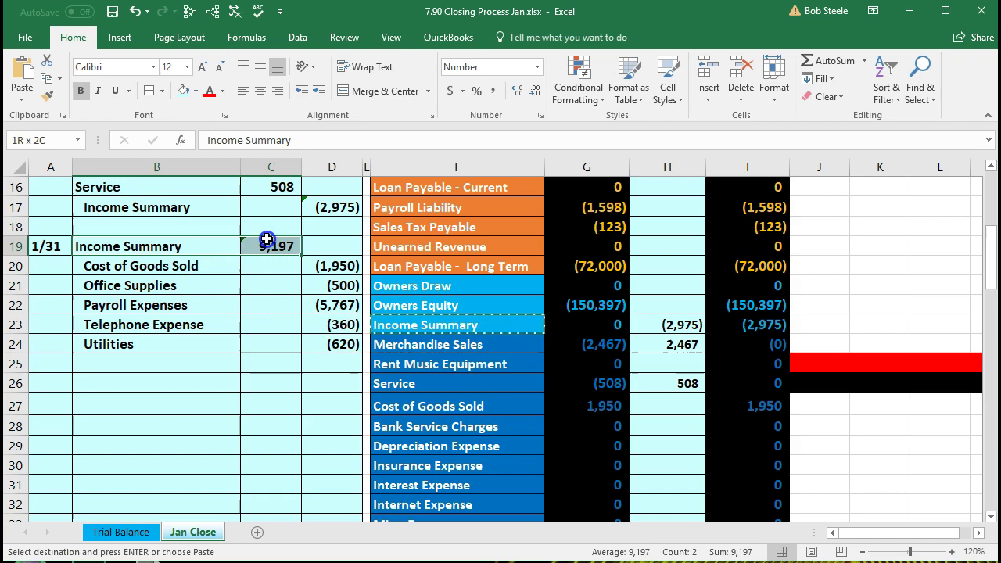
{"action": "left_click", "coordinate": [649, 321]}
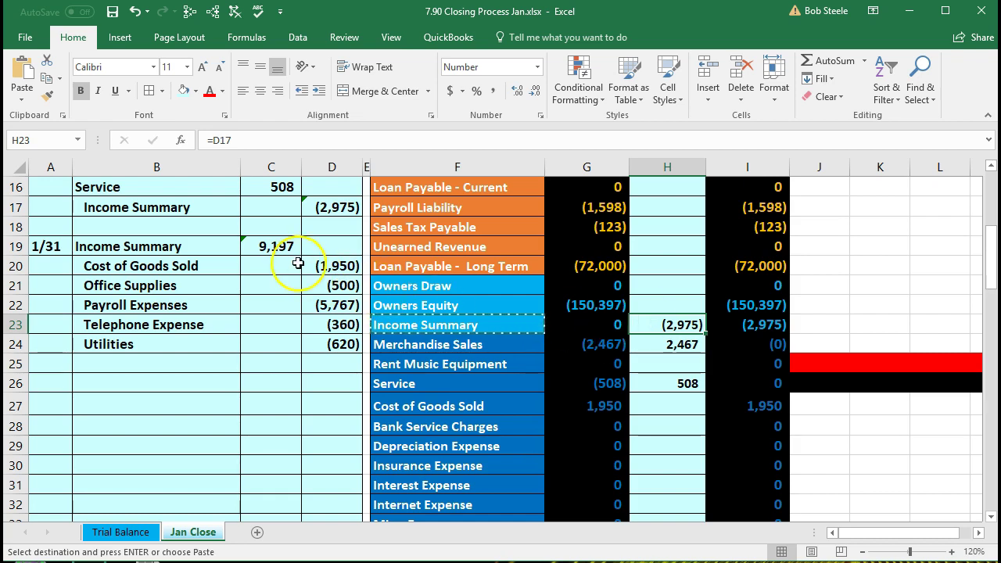
{"action": "double_click", "coordinate": [662, 325]}
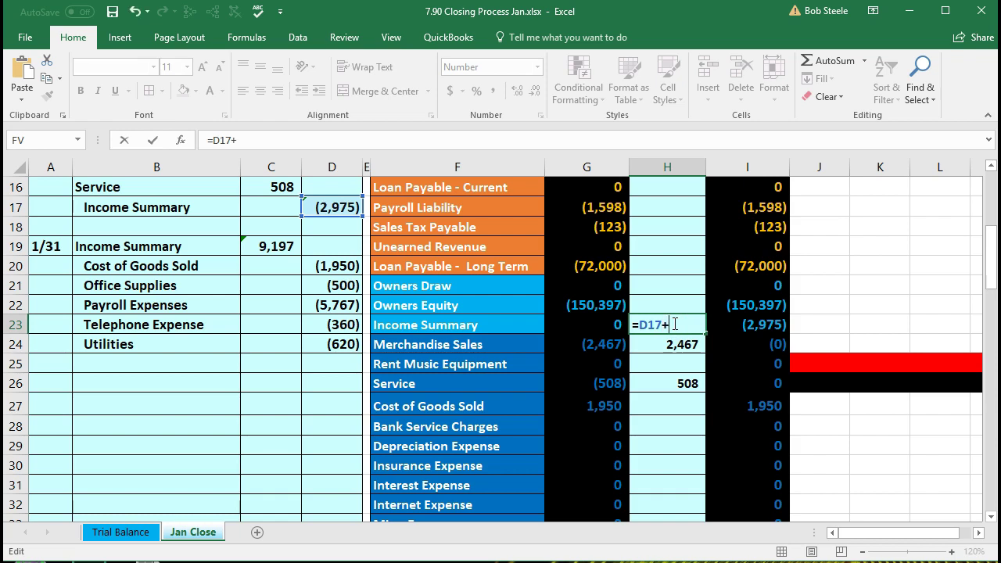
{"action": "left_click", "coordinate": [274, 246]}
{"action": "key", "text": "Return"}
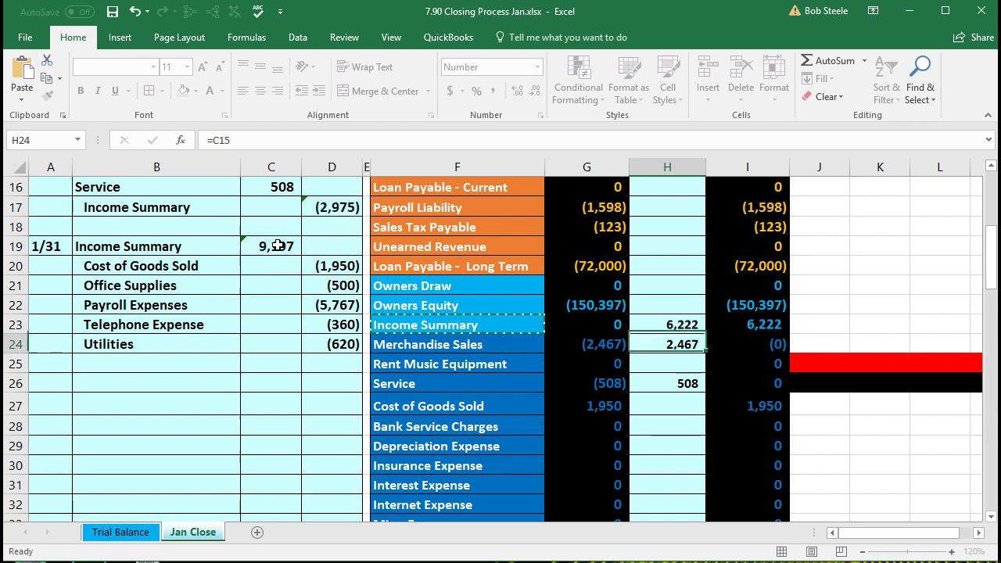
{"action": "key", "text": "Up"}
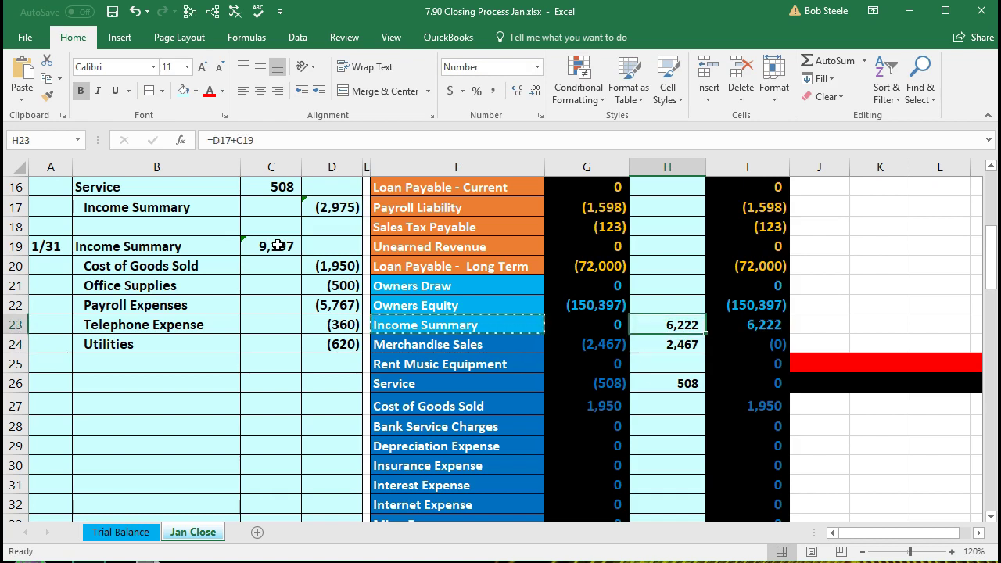
- Clear the Income Summary adjustment in H23 and rebuild it as =D17+C19
{"action": "key", "text": "Delete"}
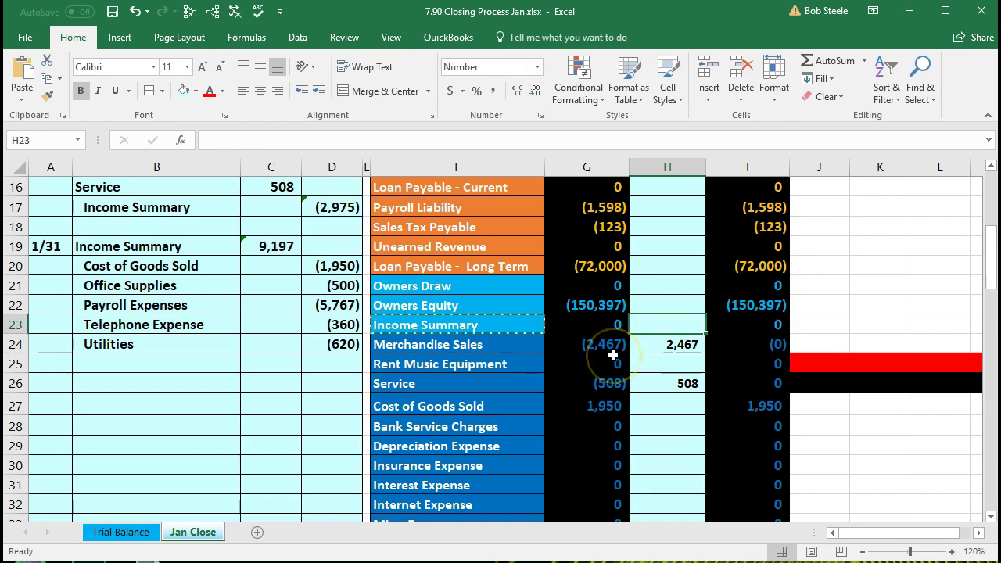
{"action": "type", "text": "="}
{"action": "left_click", "coordinate": [645, 346]}
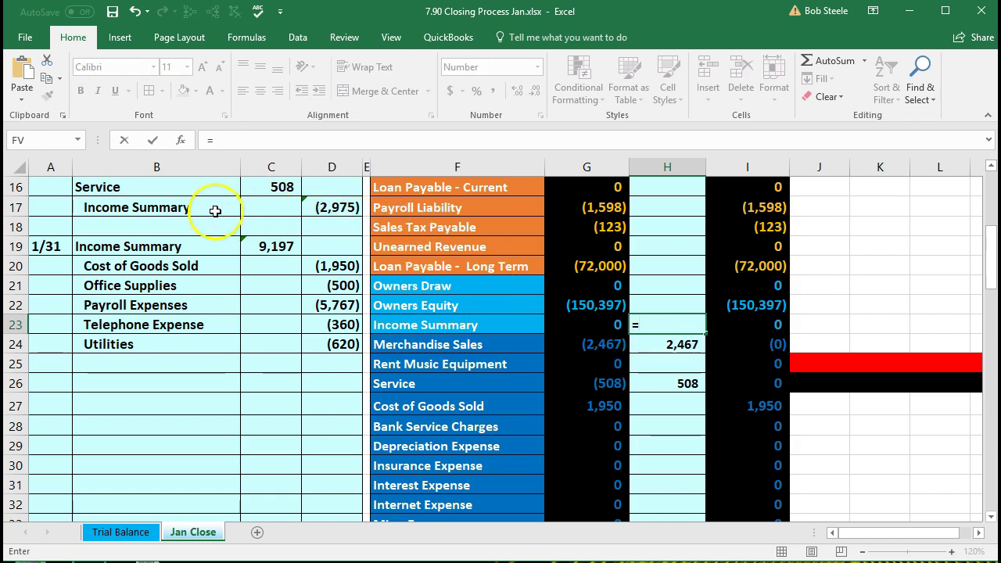
{"action": "left_click", "coordinate": [333, 204]}
{"action": "type", "text": "+"}
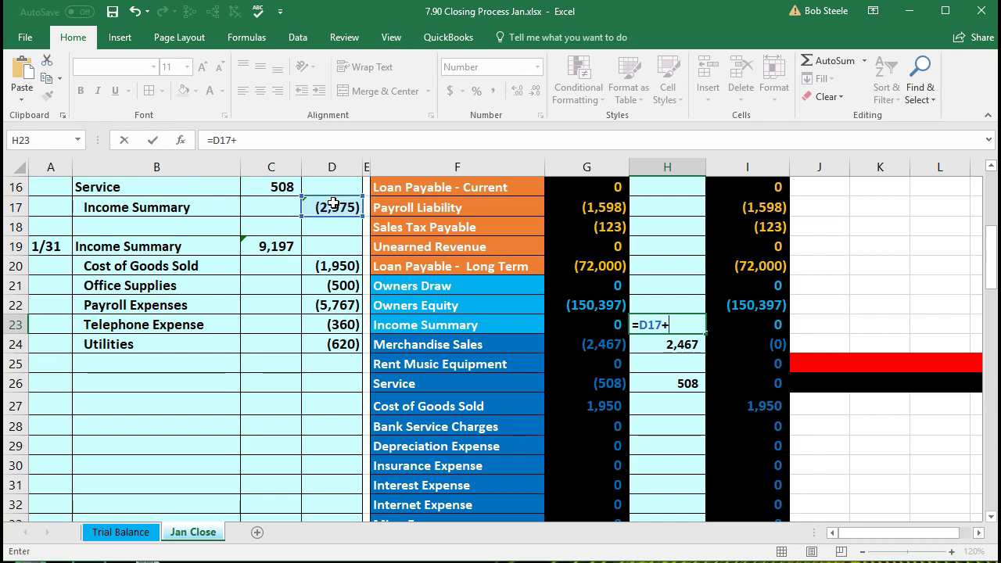
{"action": "left_click", "coordinate": [270, 242]}
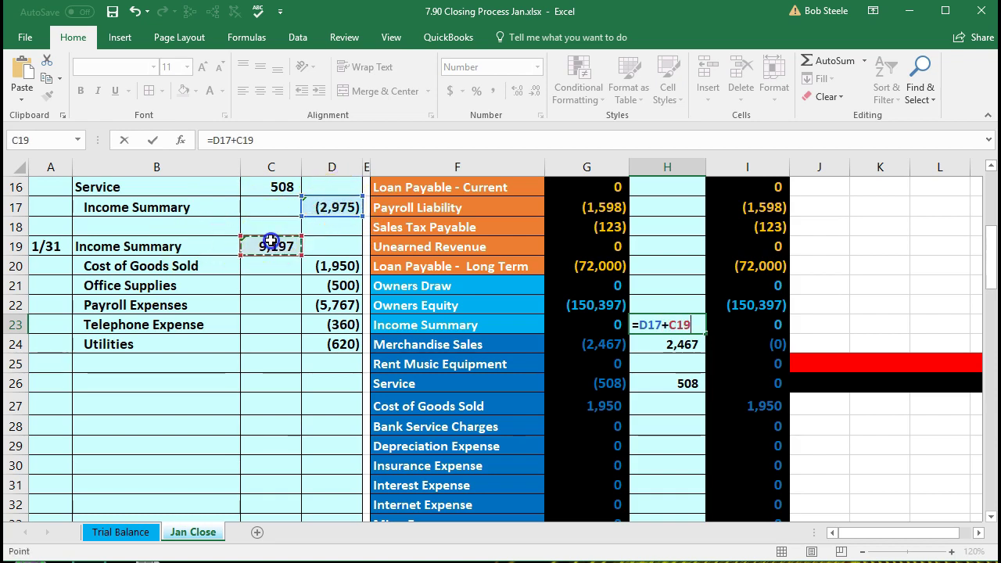
{"action": "key", "text": "Return"}
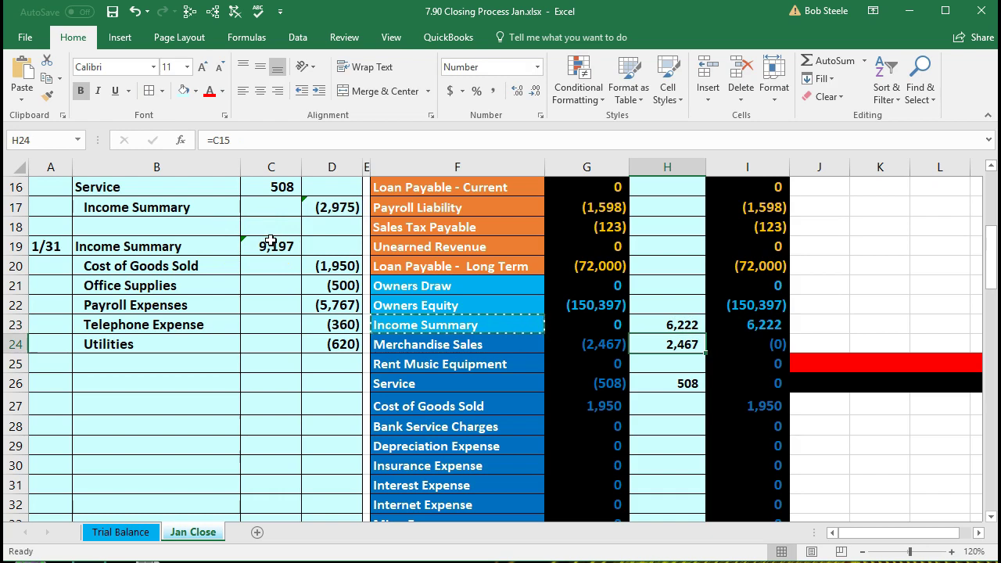
- Compare the adjusted Income Summary balance in I23 with the original net income in G40
{"action": "left_click", "coordinate": [724, 321]}
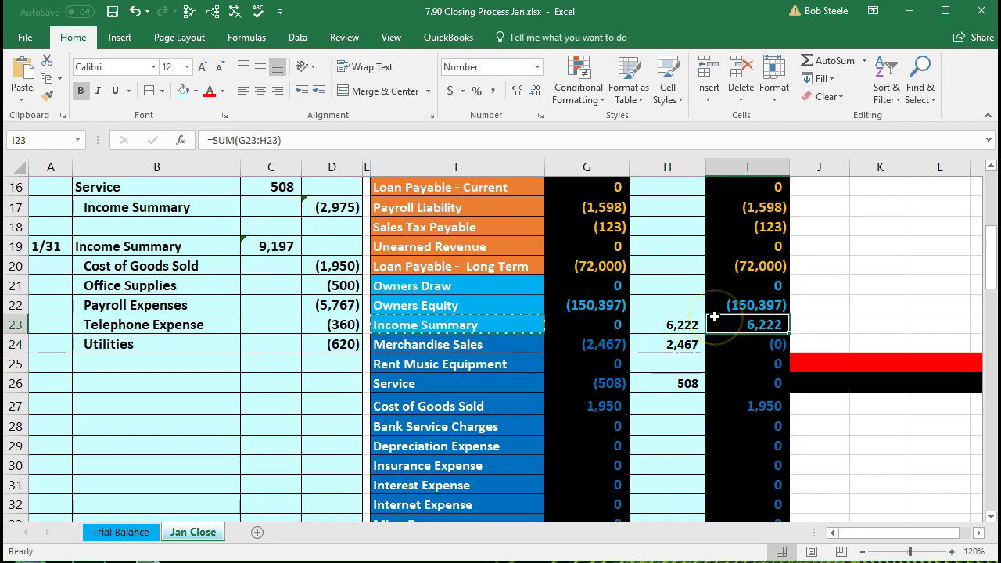
{"action": "scroll", "coordinate": [714, 316], "scroll_direction": "down", "scroll_amount": 1}
{"action": "scroll", "coordinate": [714, 315], "scroll_direction": "down", "scroll_amount": 3}
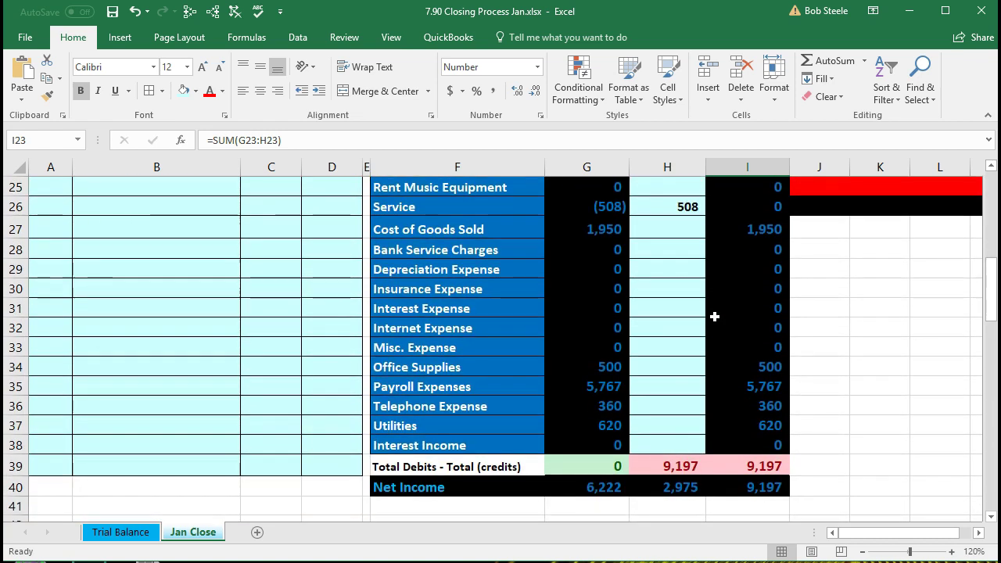
{"action": "left_click", "coordinate": [598, 487]}
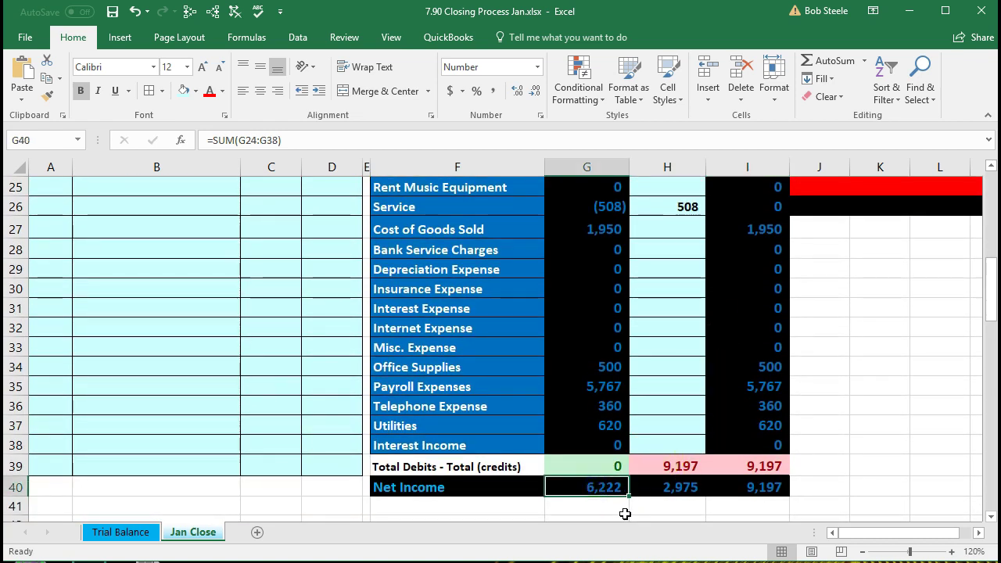
{"action": "scroll", "coordinate": [624, 469], "scroll_direction": "up", "scroll_amount": 2}
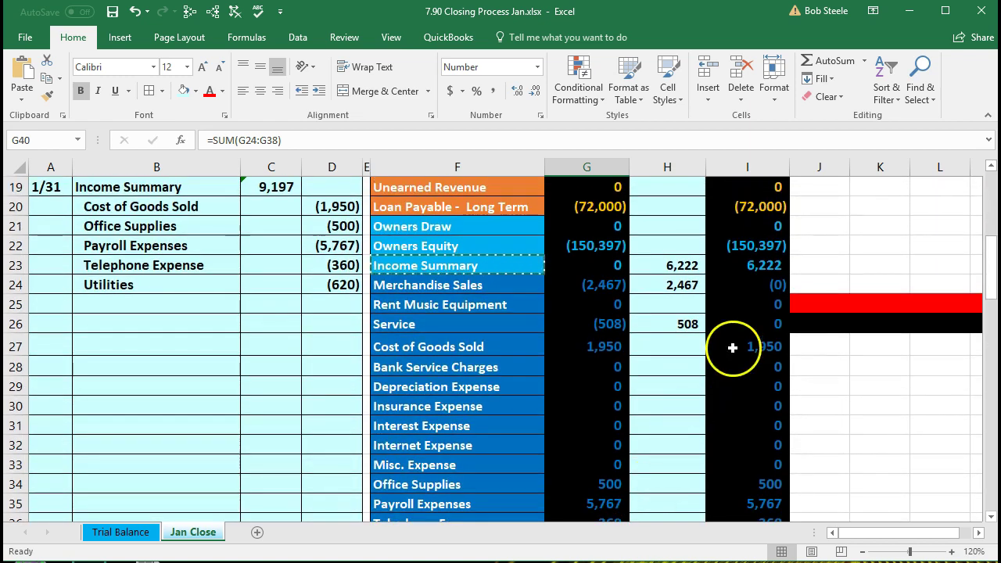
{"action": "left_click", "coordinate": [739, 282]}
{"action": "left_click", "coordinate": [738, 264]}
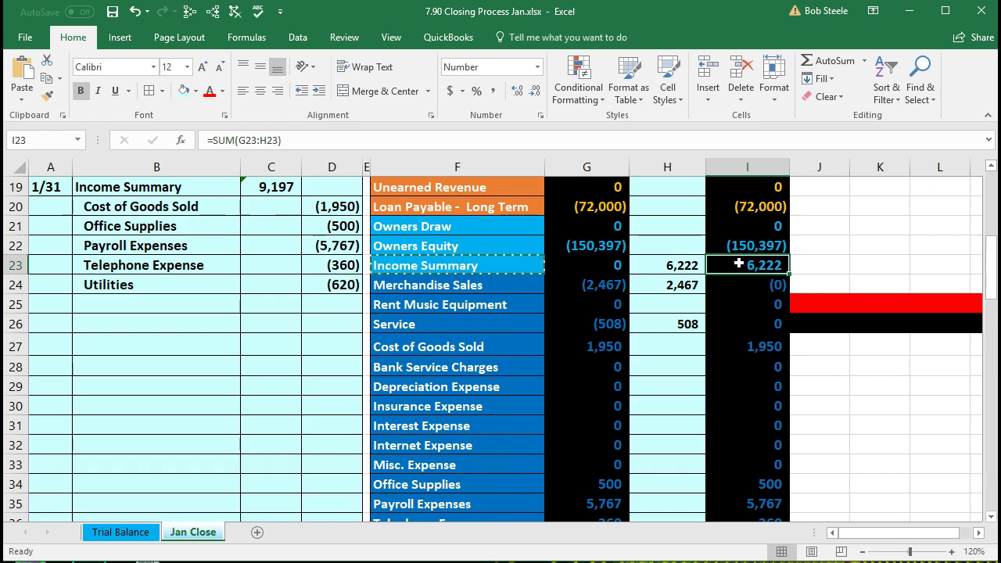
- Post the Cost of Goods Sold closing credit by entering =D20 in H27
{"action": "left_click", "coordinate": [667, 344]}
{"action": "left_click_drag", "start_coordinate": [194, 203], "coordinate": [332, 207]}
{"action": "left_click_drag", "start_coordinate": [413, 346], "coordinate": [595, 350]}
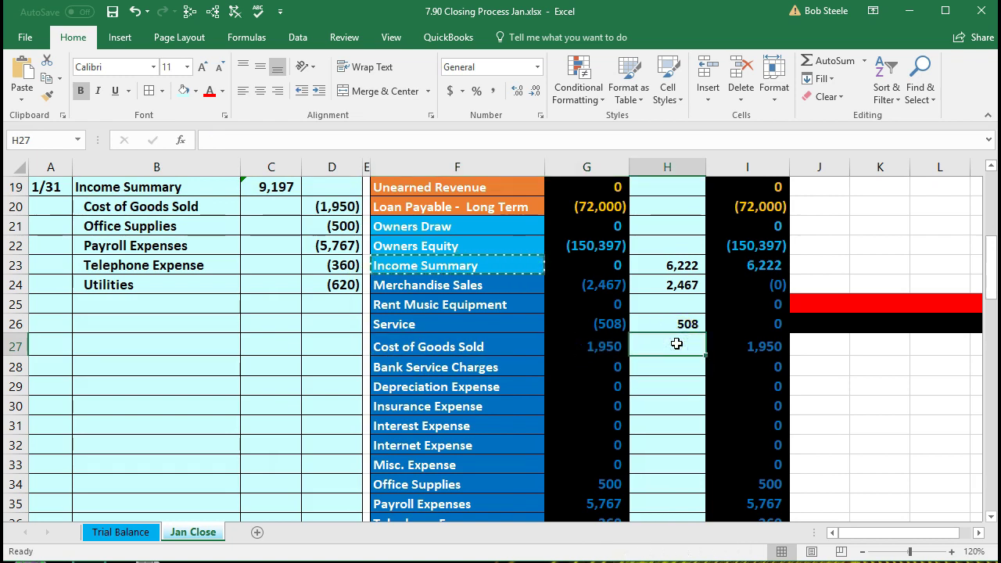
{"action": "type", "text": "="}
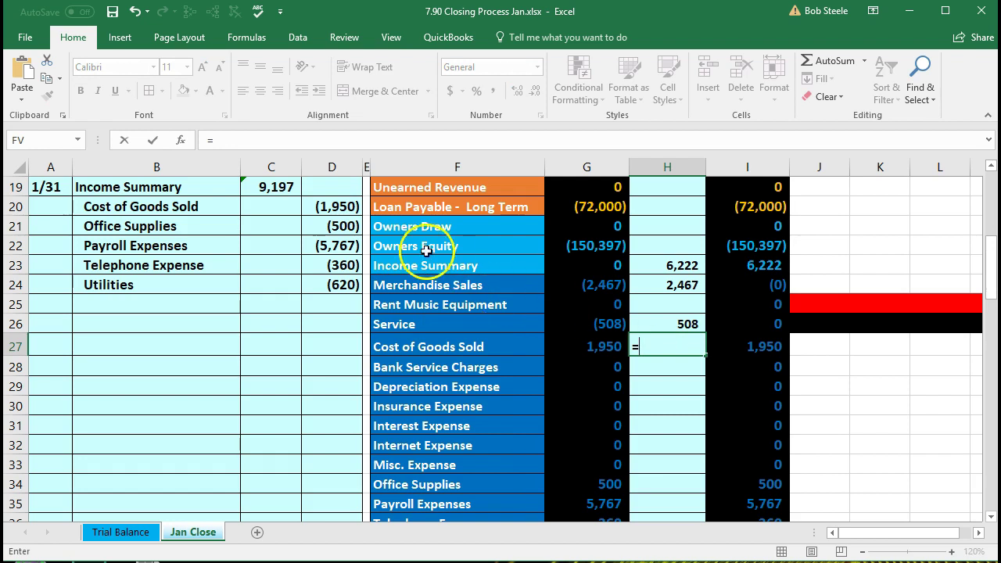
{"action": "left_click", "coordinate": [334, 207]}
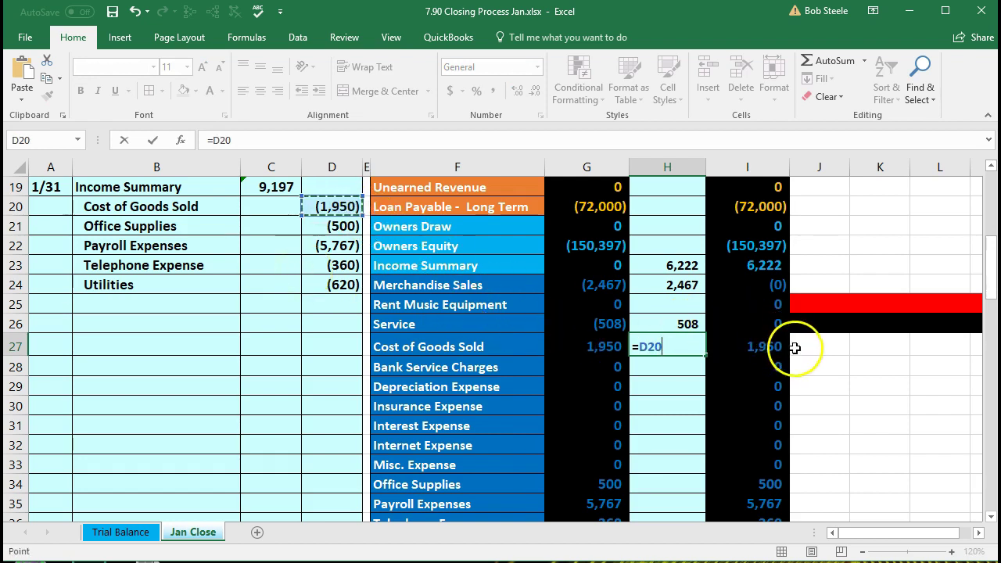
{"action": "key", "text": "Return"}
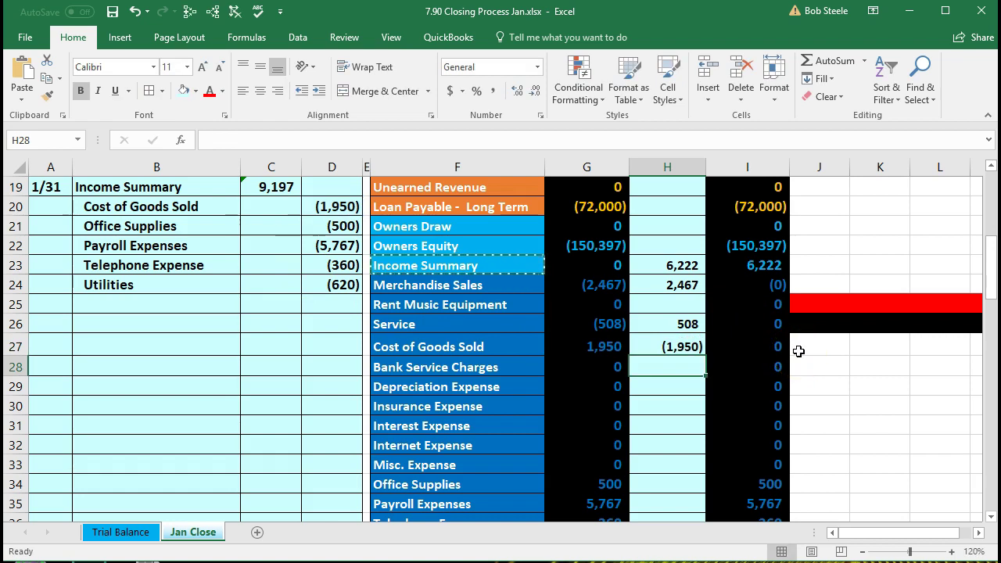
- Post the Office Supplies and Payroll Expenses closing credits by entering =D21 in H34 and =D22 in H35
{"action": "left_click", "coordinate": [678, 484]}
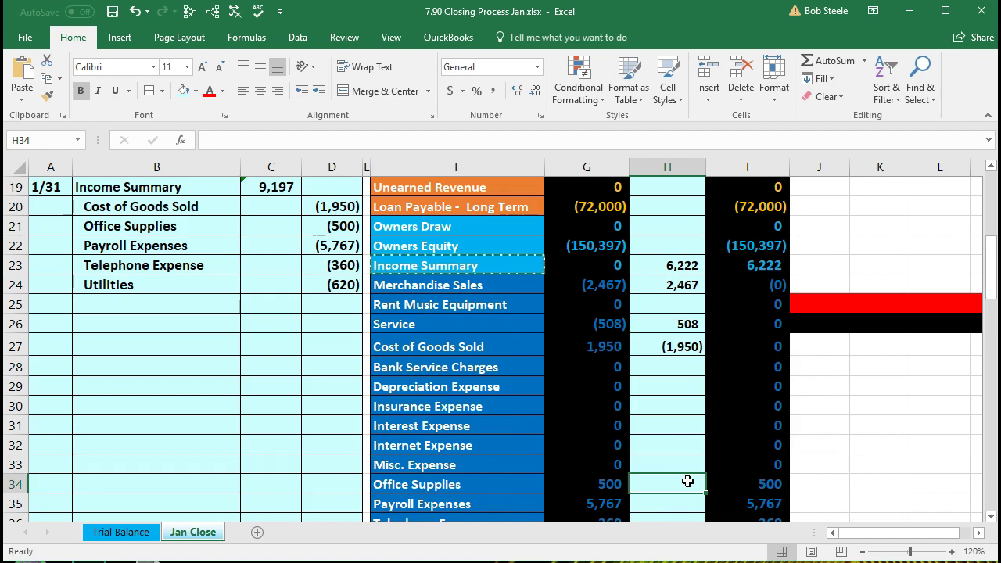
{"action": "type", "text": "="}
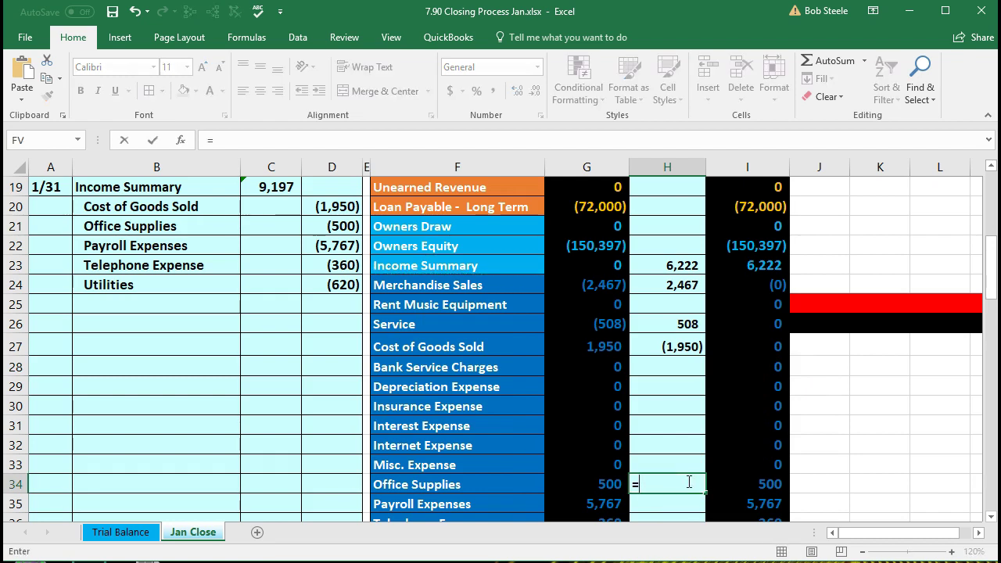
{"action": "left_click", "coordinate": [338, 226]}
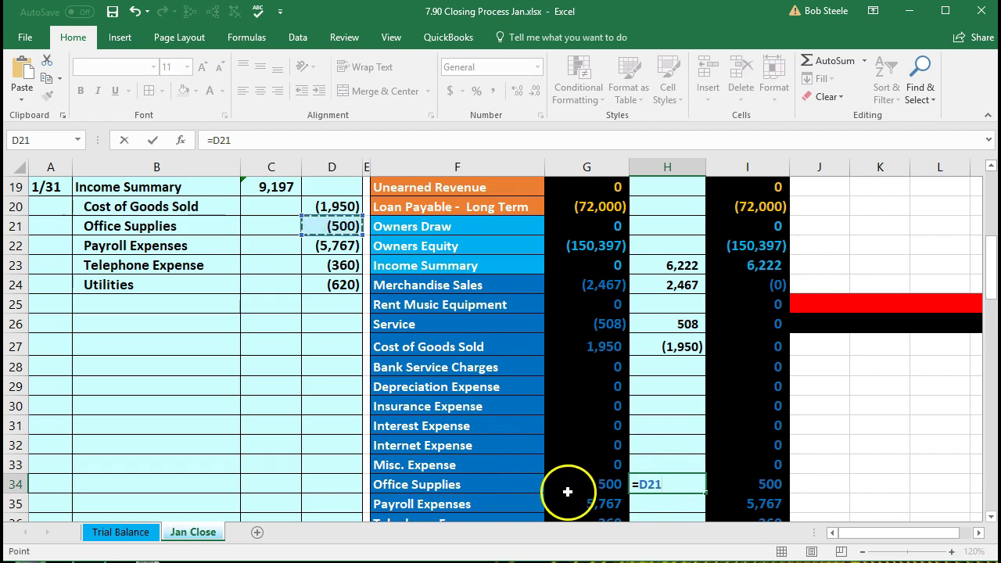
{"action": "key", "text": "Return"}
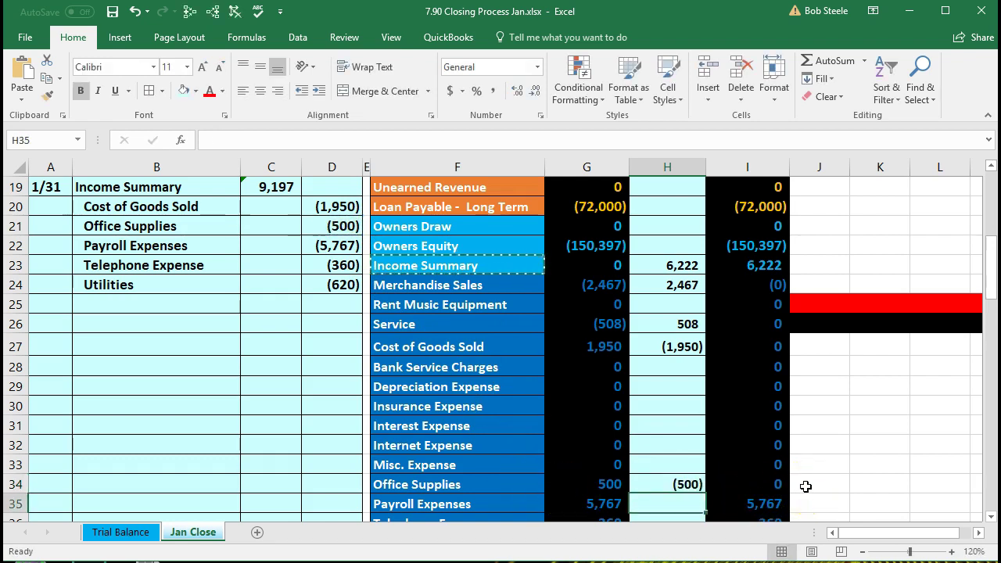
{"action": "scroll", "coordinate": [803, 478], "scroll_direction": "down", "scroll_amount": 1}
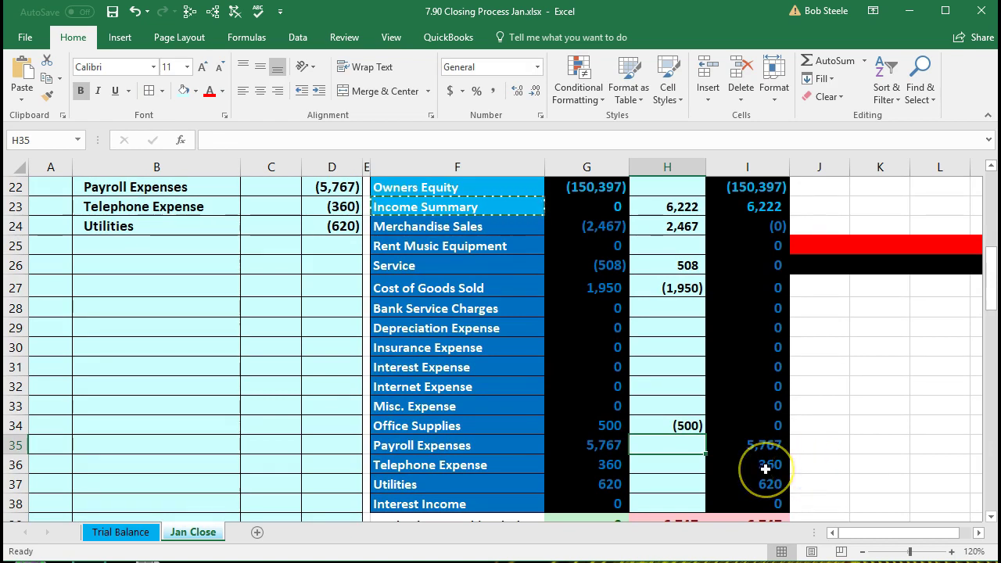
{"action": "type", "text": "="}
{"action": "left_click", "coordinate": [337, 188]}
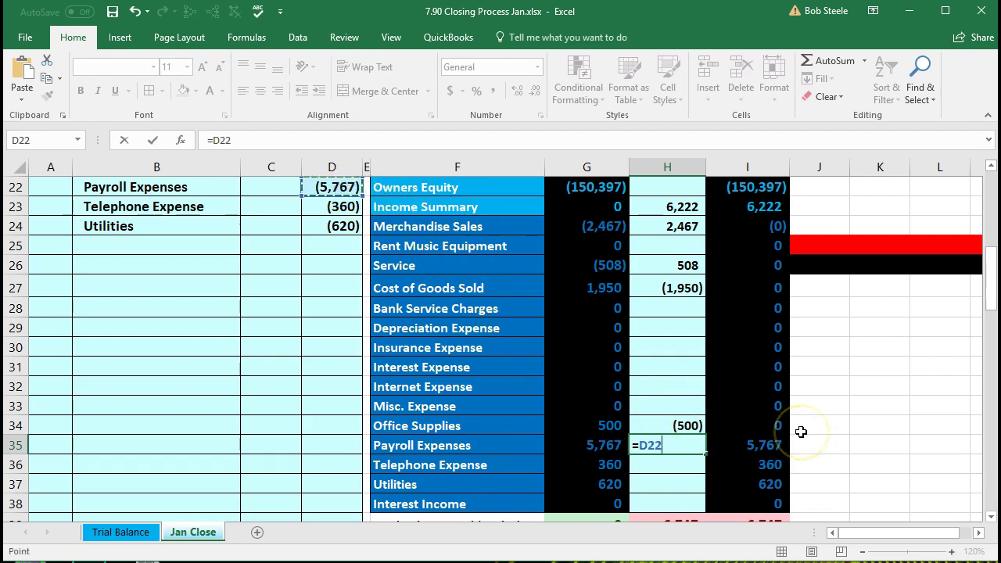
{"action": "key", "text": "Return"}
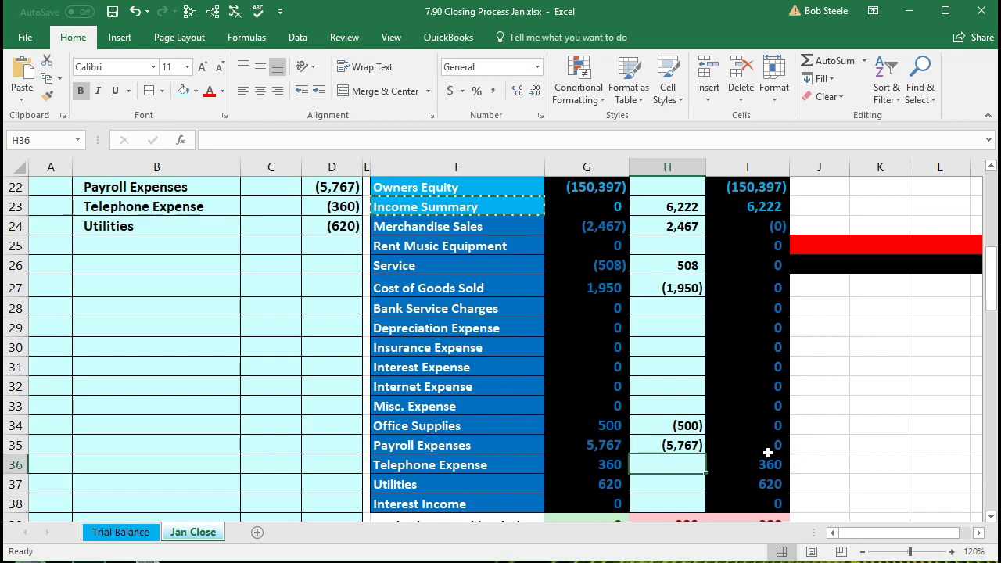
- Post the Telephone Expense and Utilities closing credits by entering =D23 in H36 and =D24 in H37
{"action": "type", "text": "="}
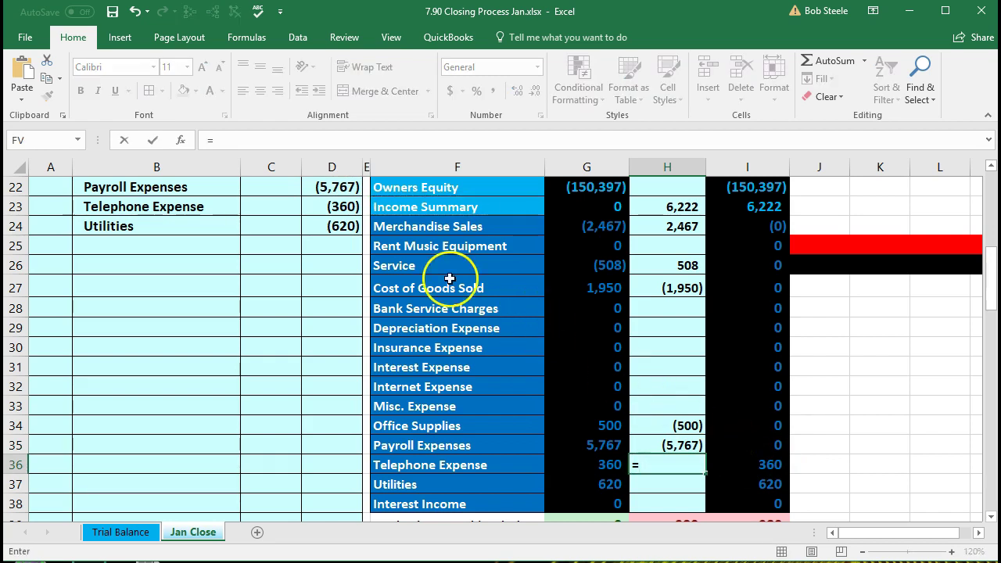
{"action": "left_click", "coordinate": [342, 205]}
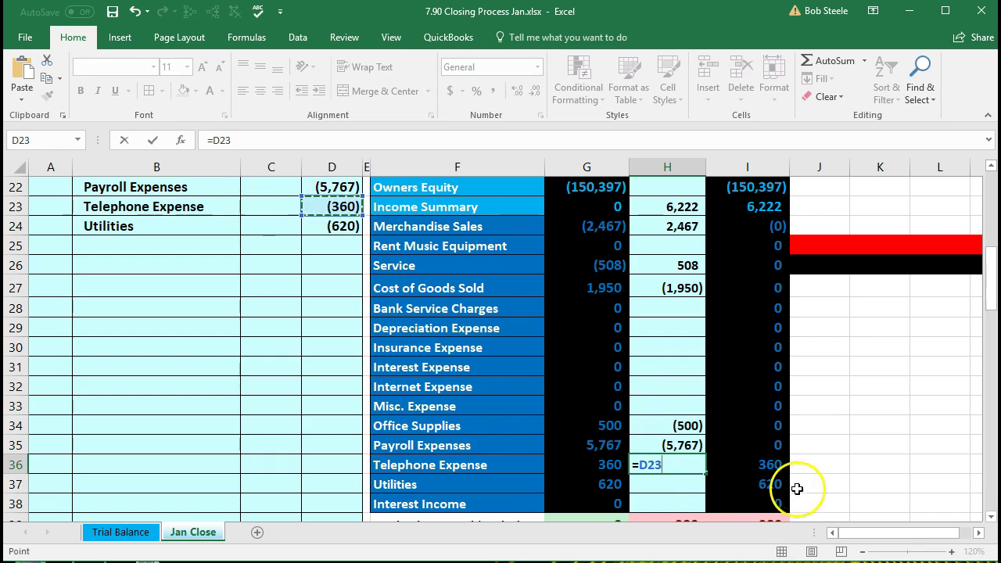
{"action": "key", "text": "Return"}
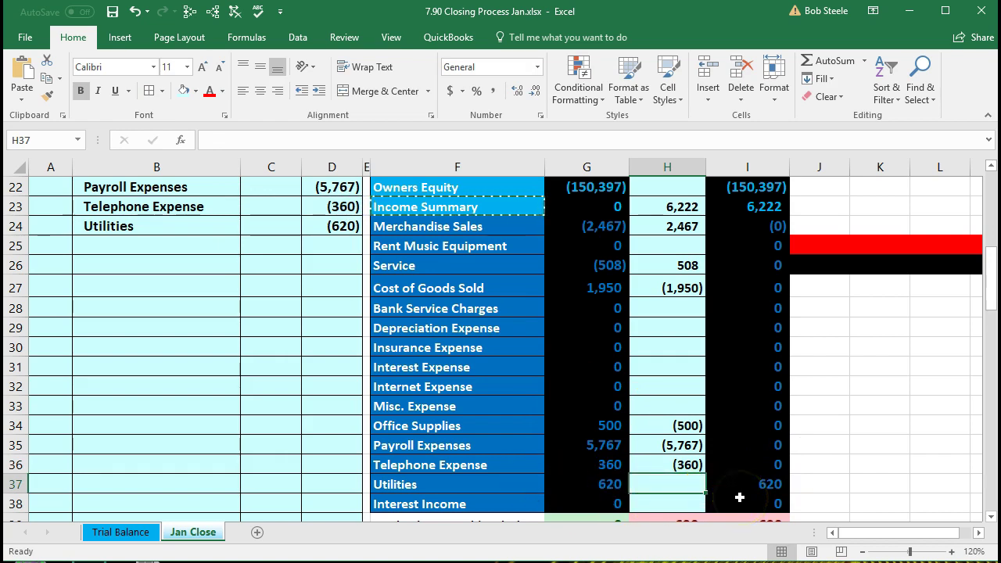
{"action": "type", "text": "="}
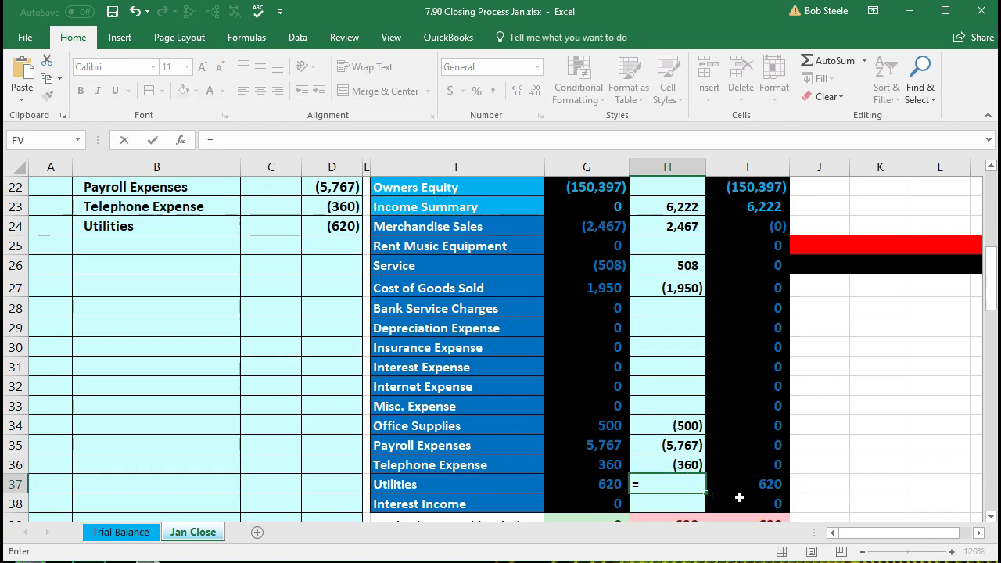
{"action": "left_click", "coordinate": [339, 226]}
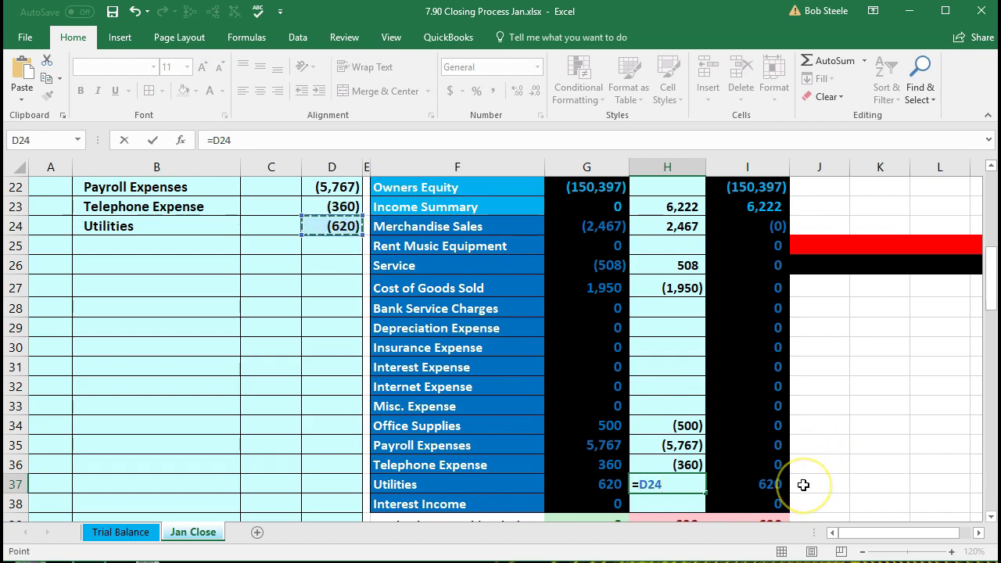
{"action": "key", "text": "Return"}
- Check the debit-credit total in H39 and the adjusted revenue and expense balances in I24:I38
{"action": "scroll", "coordinate": [802, 483], "scroll_direction": "down", "scroll_amount": 1}
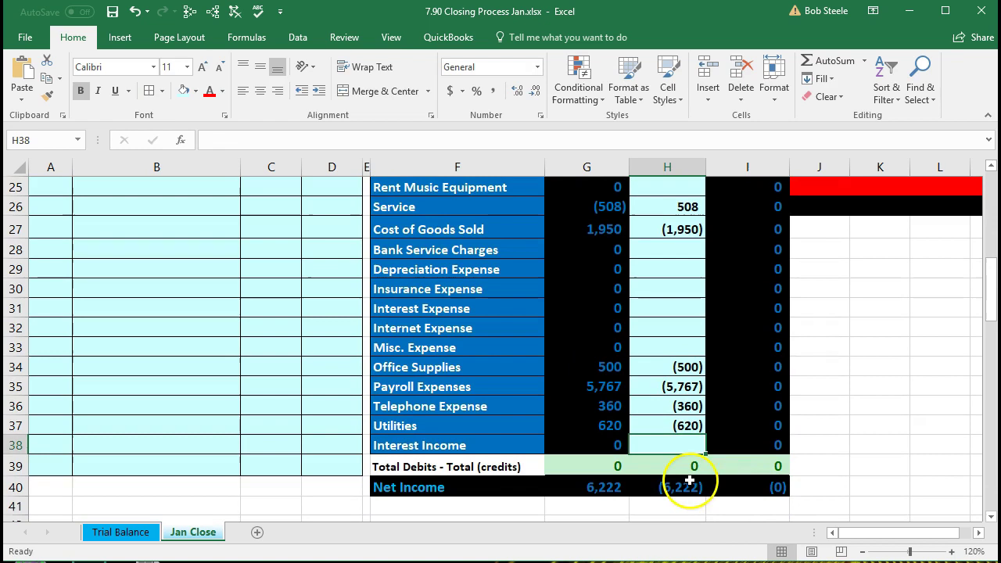
{"action": "left_click", "coordinate": [685, 470]}
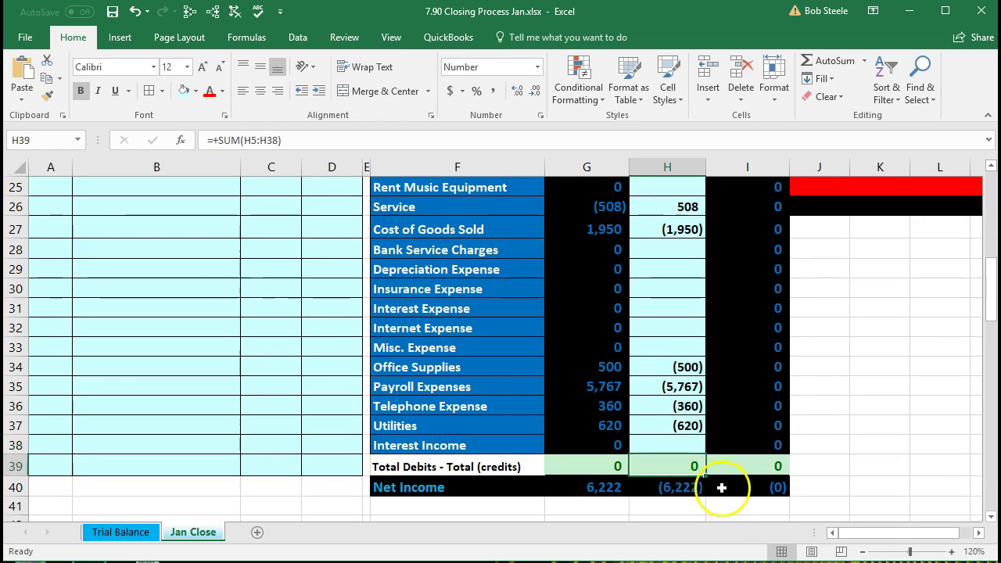
{"action": "scroll", "coordinate": [725, 485], "scroll_direction": "up", "scroll_amount": 3}
{"action": "left_click_drag", "start_coordinate": [734, 354], "coordinate": [746, 443]}
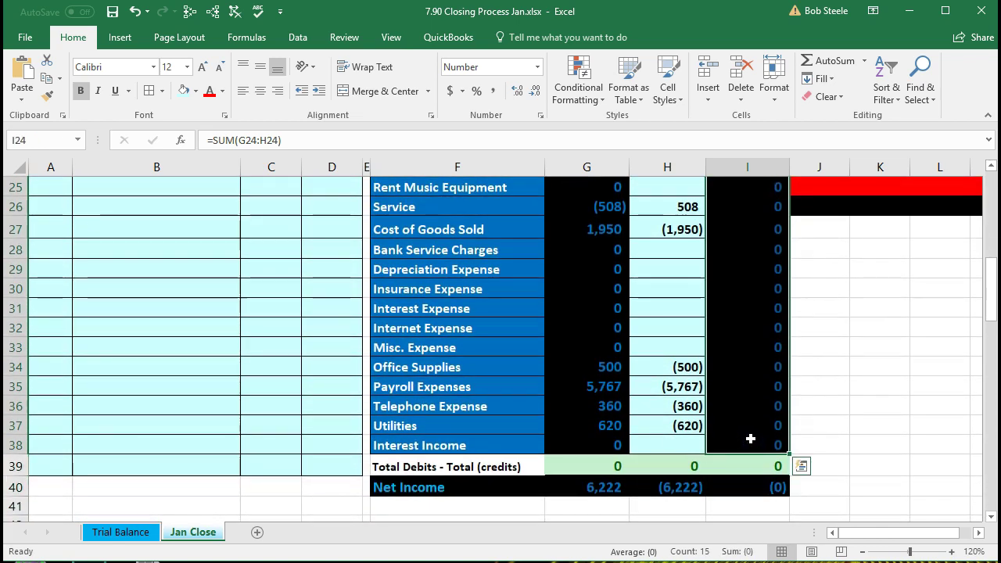
{"action": "scroll", "coordinate": [750, 439], "scroll_direction": "up", "scroll_amount": 4}
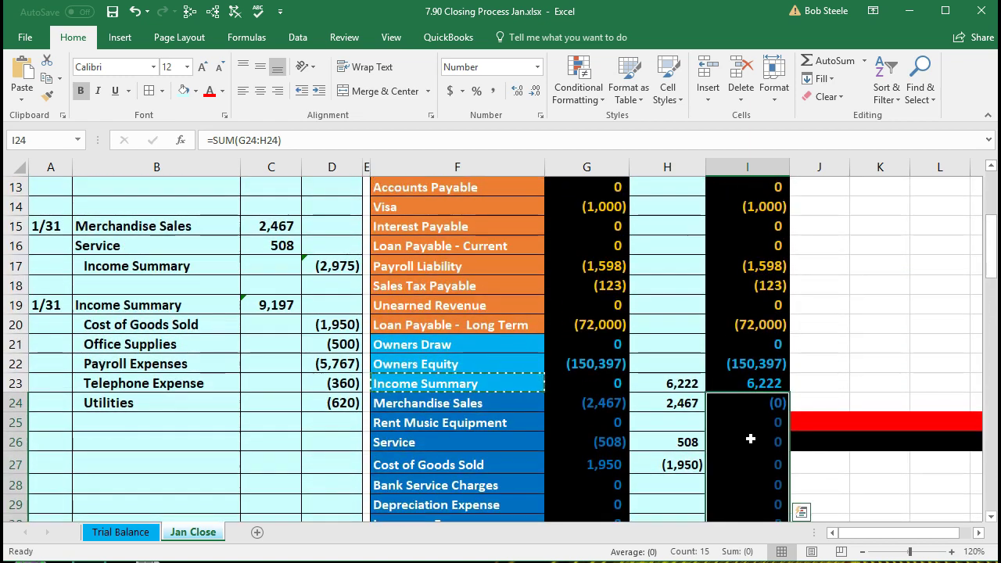
- Review the Income Summary row F23:I23 alongside the Owners Equity adjustment cell H22
{"action": "left_click", "coordinate": [727, 384]}
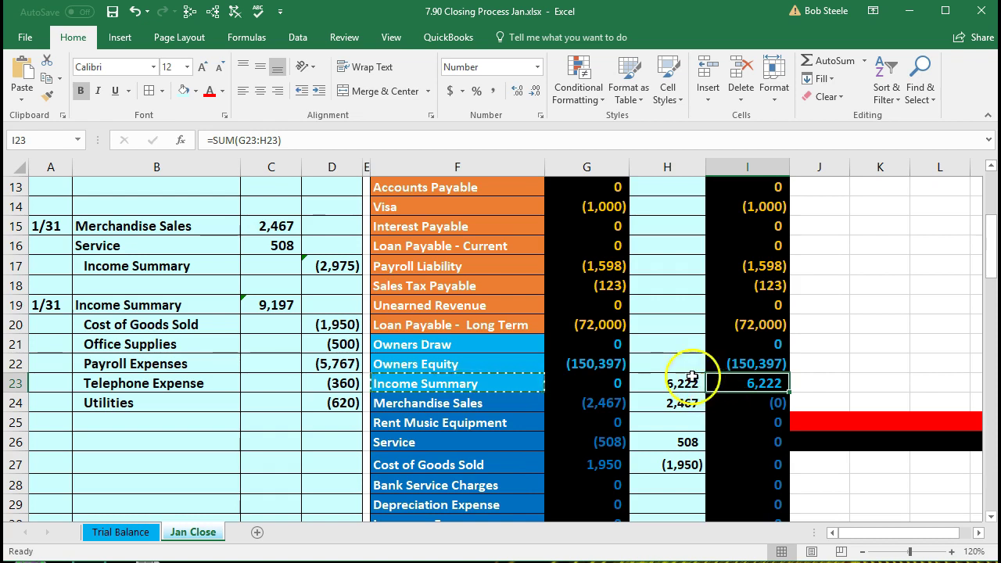
{"action": "left_click", "coordinate": [670, 364]}
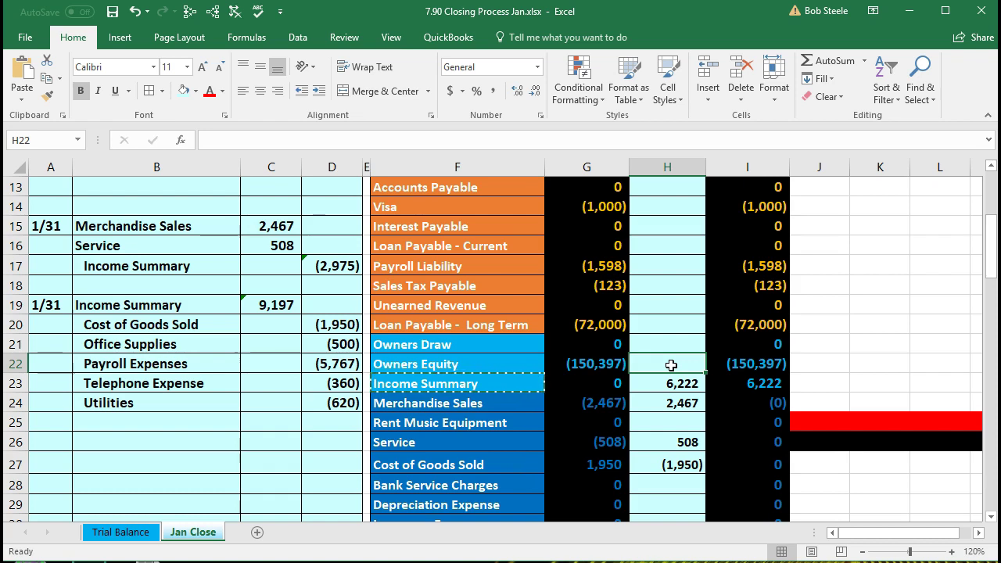
{"action": "left_click_drag", "start_coordinate": [520, 384], "coordinate": [730, 389]}
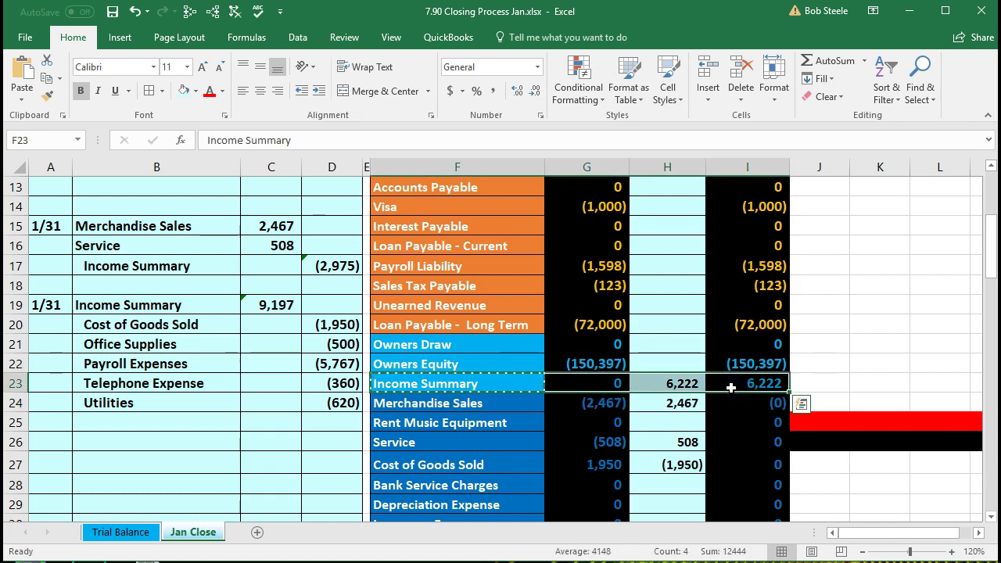
{"action": "left_click", "coordinate": [649, 363]}
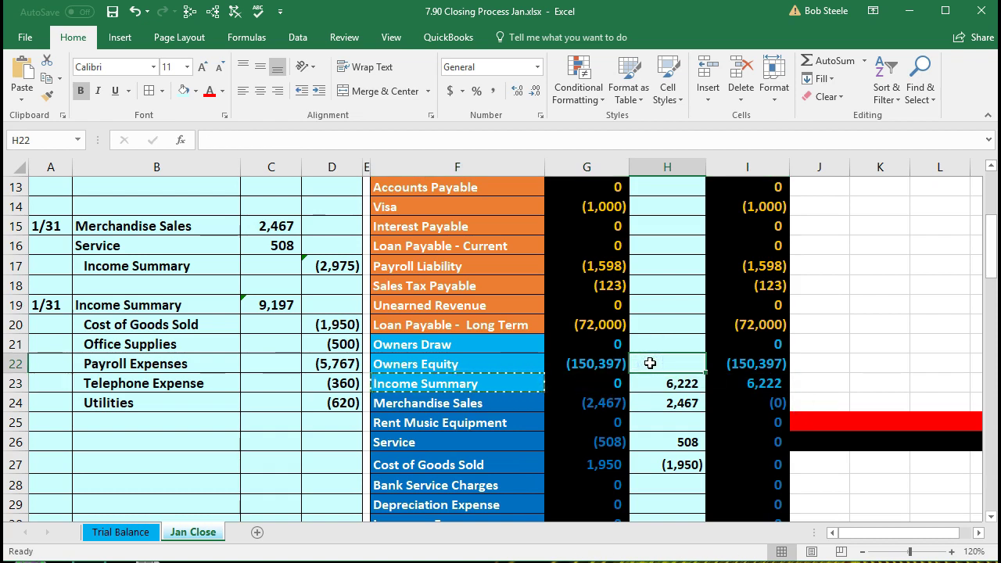
{"action": "left_click", "coordinate": [737, 386]}
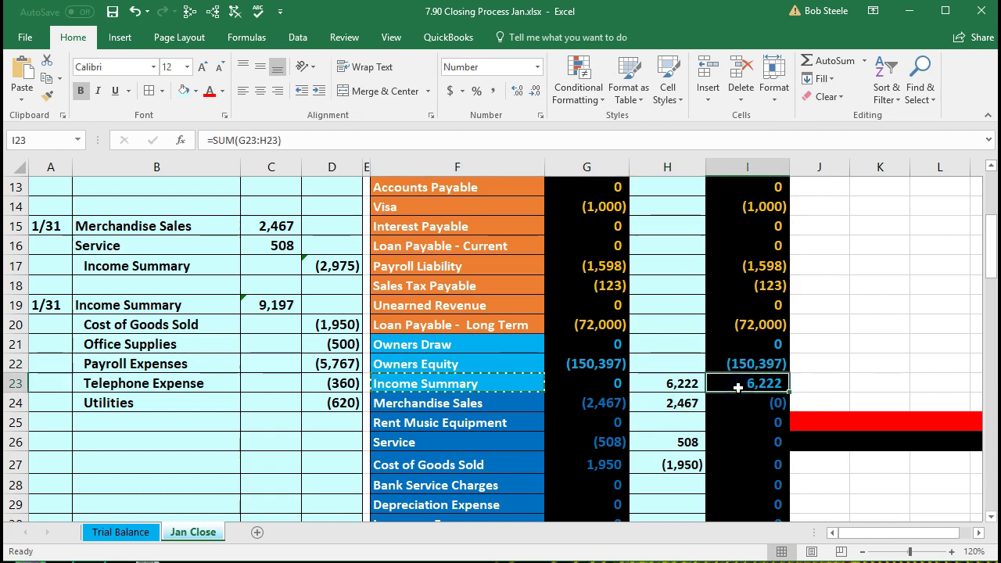
- Compare the original net income in G40 with the Income Summary balance in I23 and recheck the closed accounts in I24:I38
{"action": "scroll", "coordinate": [738, 387], "scroll_direction": "down", "scroll_amount": 4}
{"action": "left_click", "coordinate": [608, 488]}
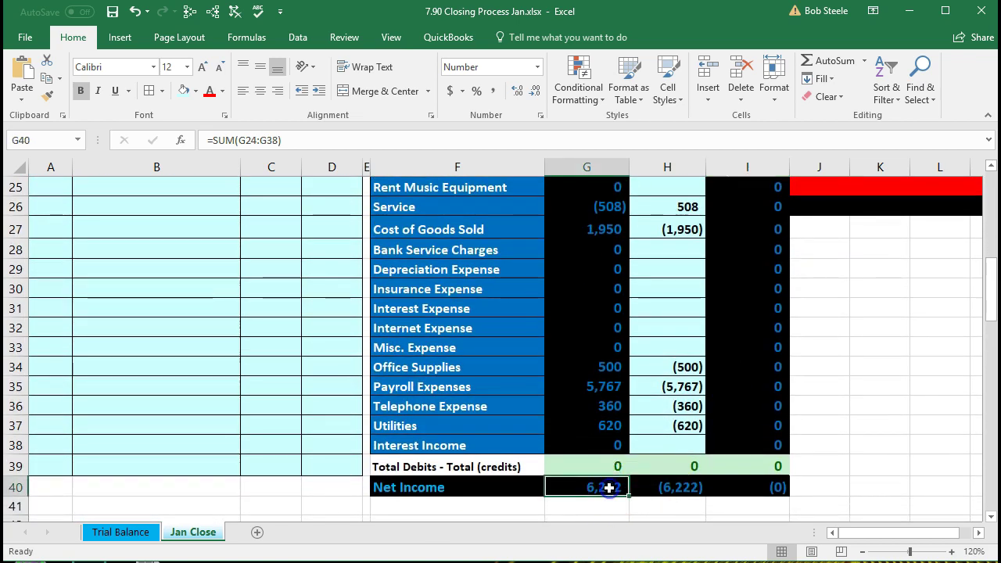
{"action": "scroll", "coordinate": [608, 488], "scroll_direction": "up", "scroll_amount": 3}
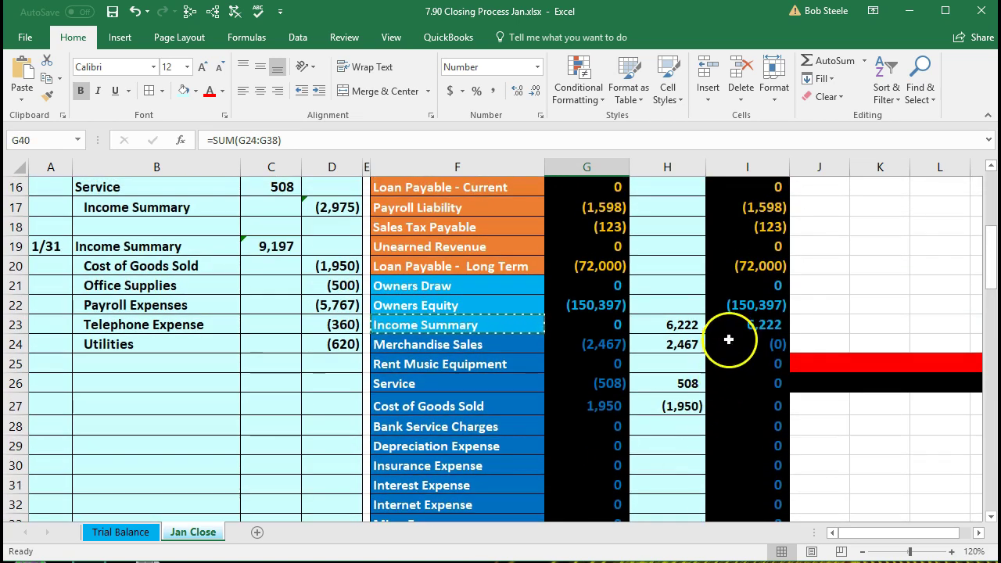
{"action": "left_click", "coordinate": [733, 333]}
{"action": "scroll", "coordinate": [733, 332], "scroll_direction": "down", "scroll_amount": 1}
{"action": "left_click_drag", "start_coordinate": [748, 286], "coordinate": [744, 458]}
{"action": "scroll", "coordinate": [668, 505], "scroll_direction": "up", "scroll_amount": 3}
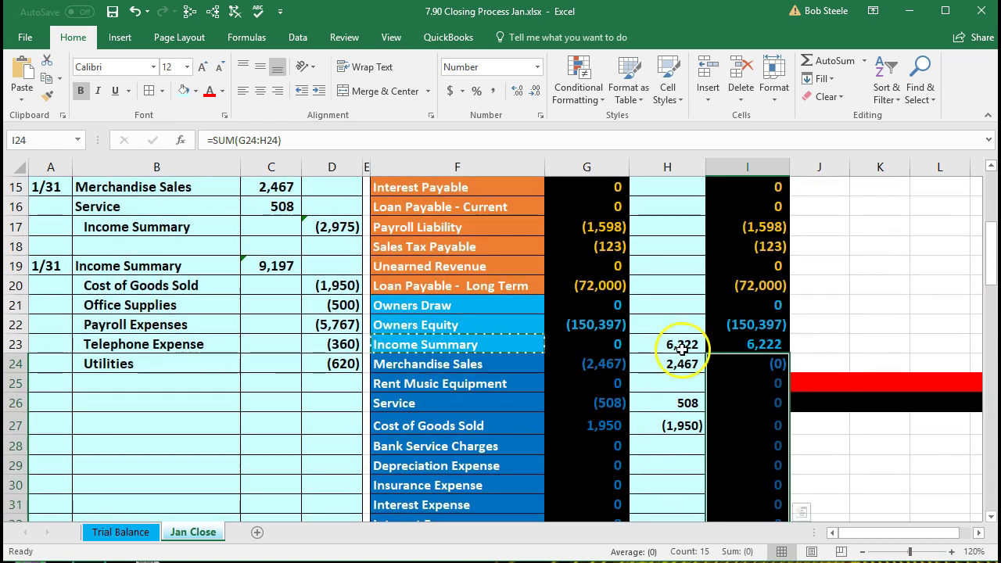
{"action": "left_click", "coordinate": [723, 343]}
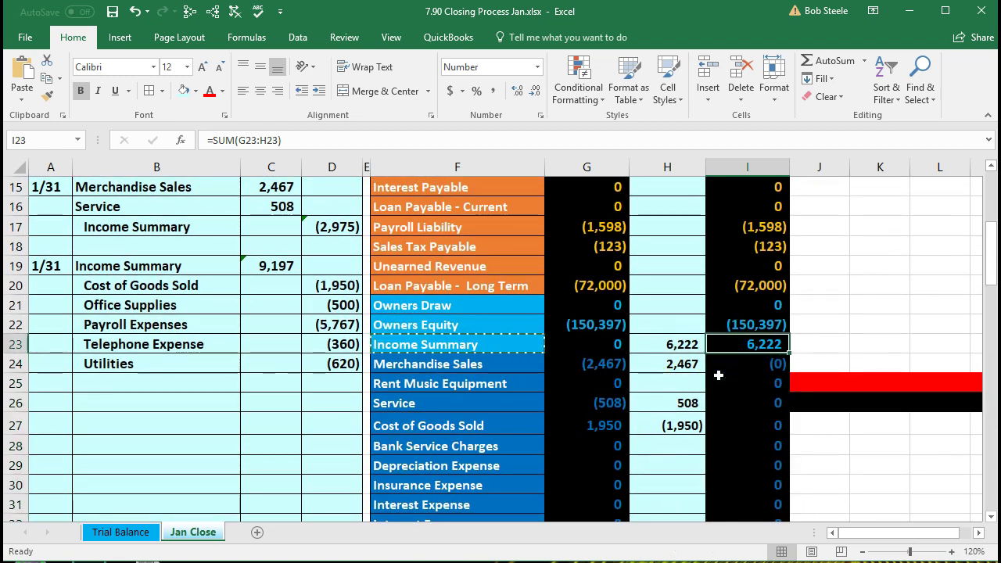
{"action": "left_click", "coordinate": [678, 327]}
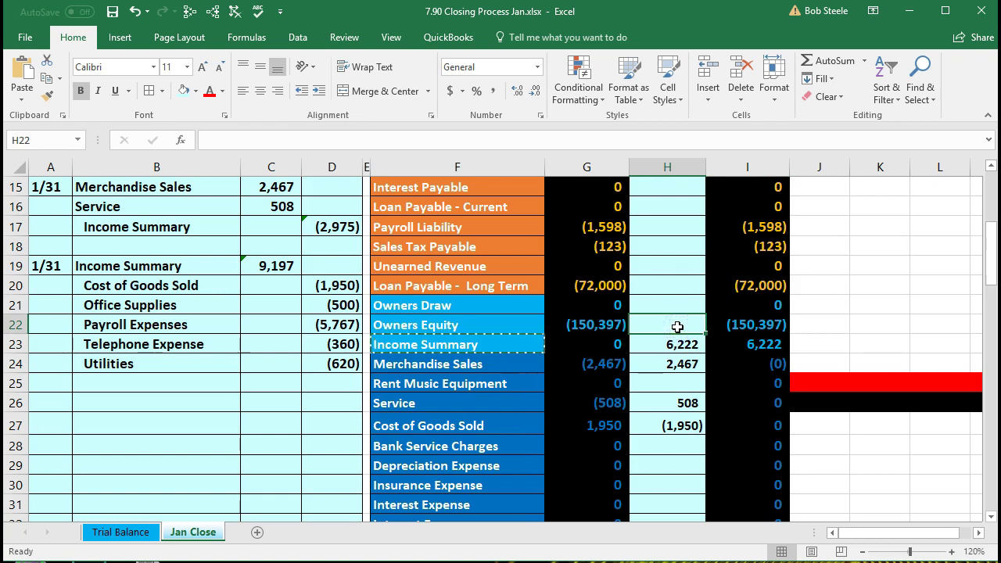
- Start the third closing entry by entering the date 1/31 in A26
{"action": "left_click", "coordinate": [64, 403]}
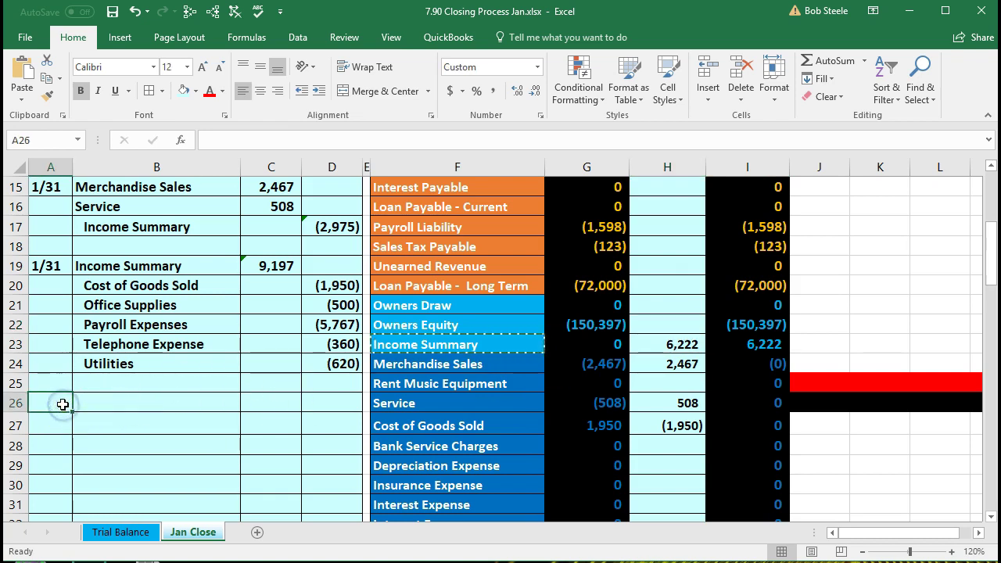
{"action": "type", "text": "1/31"}
{"action": "key", "text": "Return"}
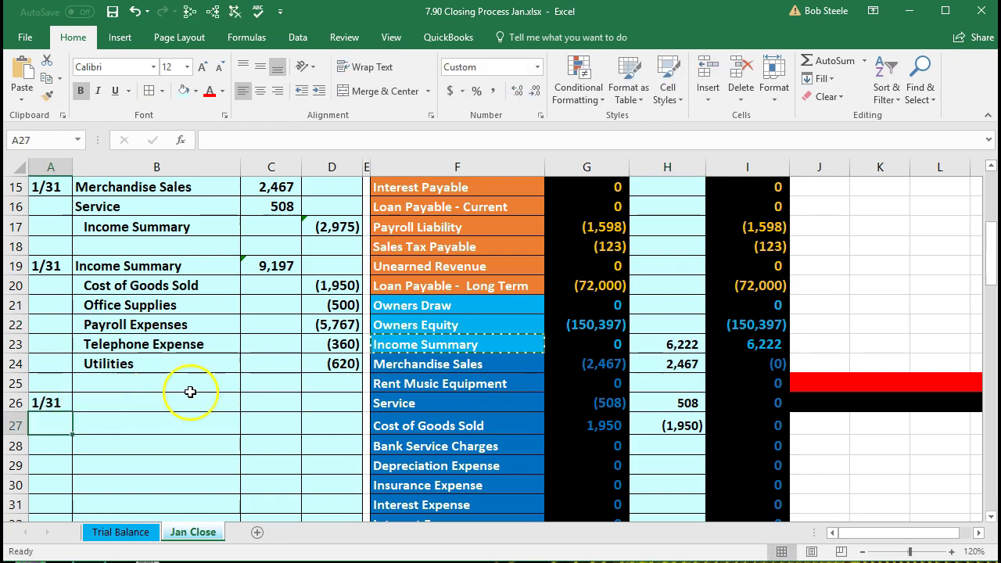
- Copy the Income Summary account name from F23 and paste it as values only into B27
{"action": "left_click_drag", "start_coordinate": [450, 341], "coordinate": [720, 342]}
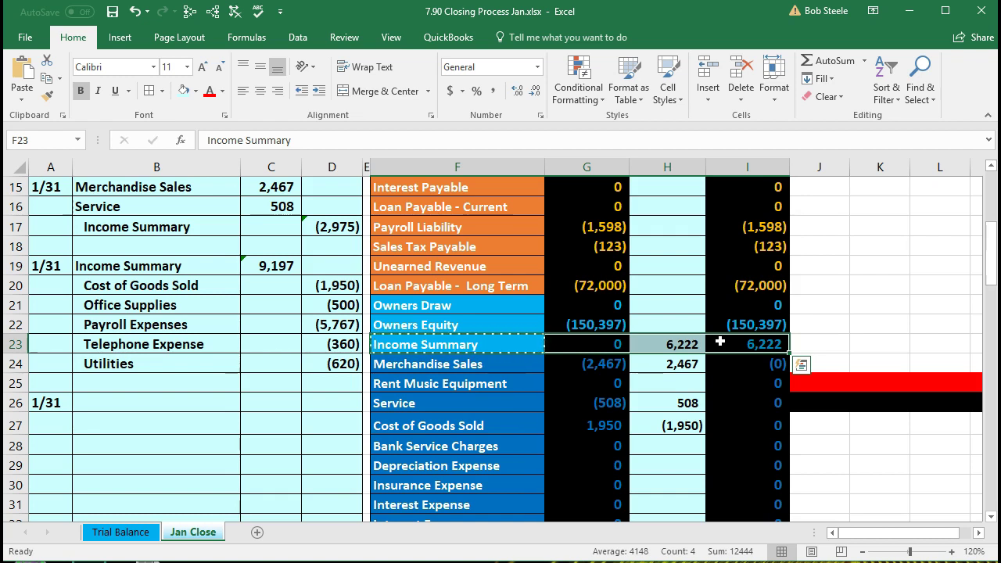
{"action": "left_click", "coordinate": [496, 344]}
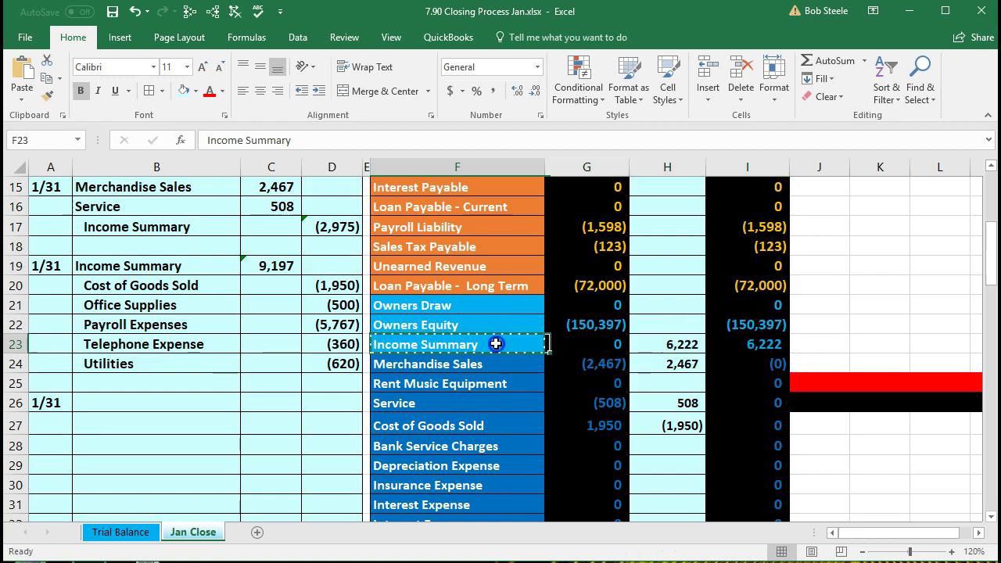
{"action": "right_click", "coordinate": [495, 344]}
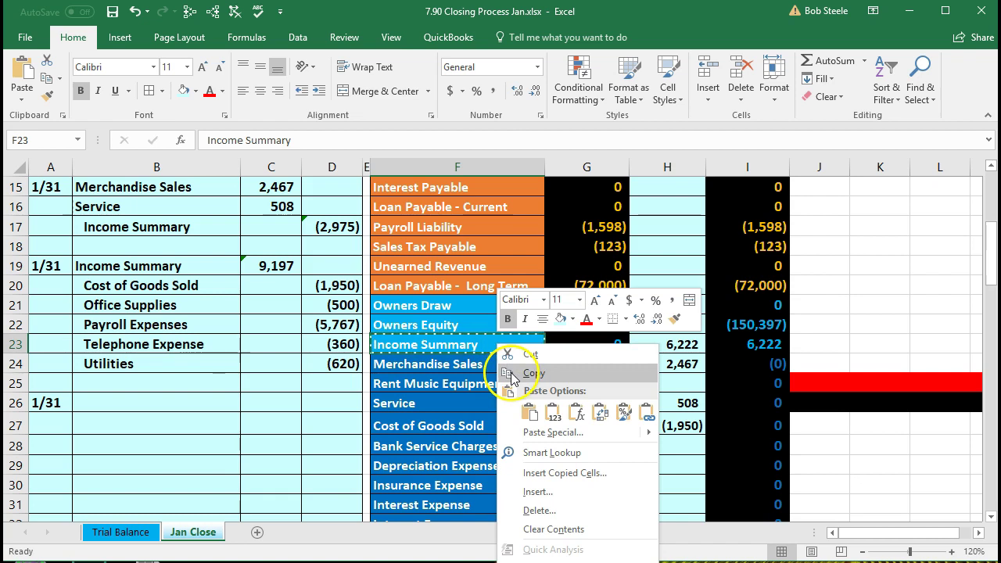
{"action": "left_click", "coordinate": [512, 374]}
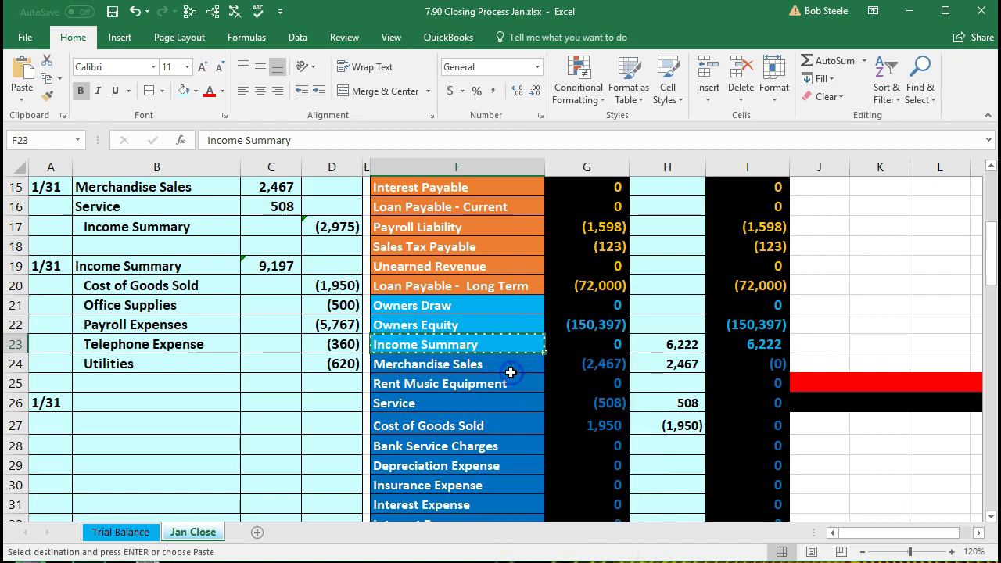
{"action": "left_click", "coordinate": [84, 422]}
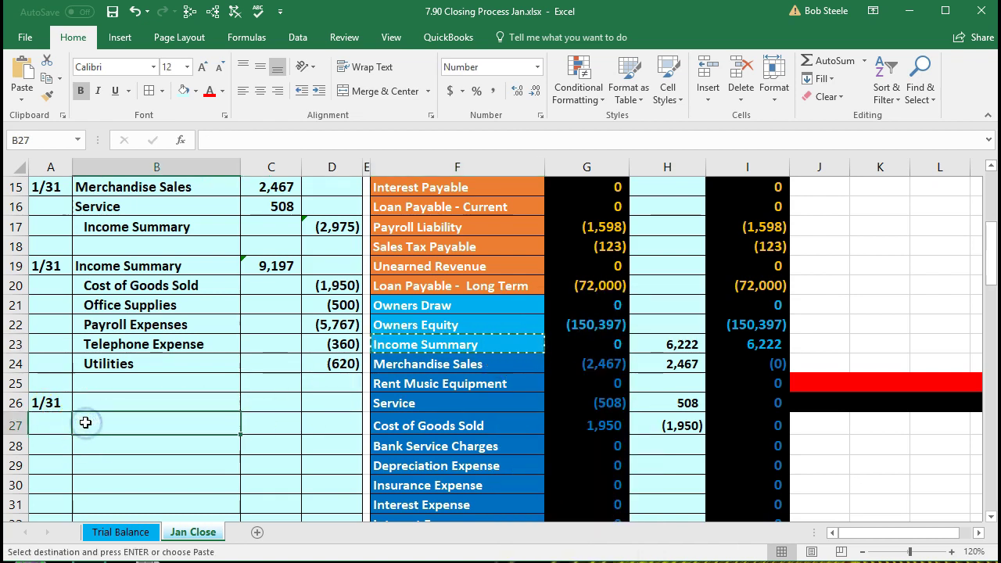
{"action": "right_click", "coordinate": [85, 422]}
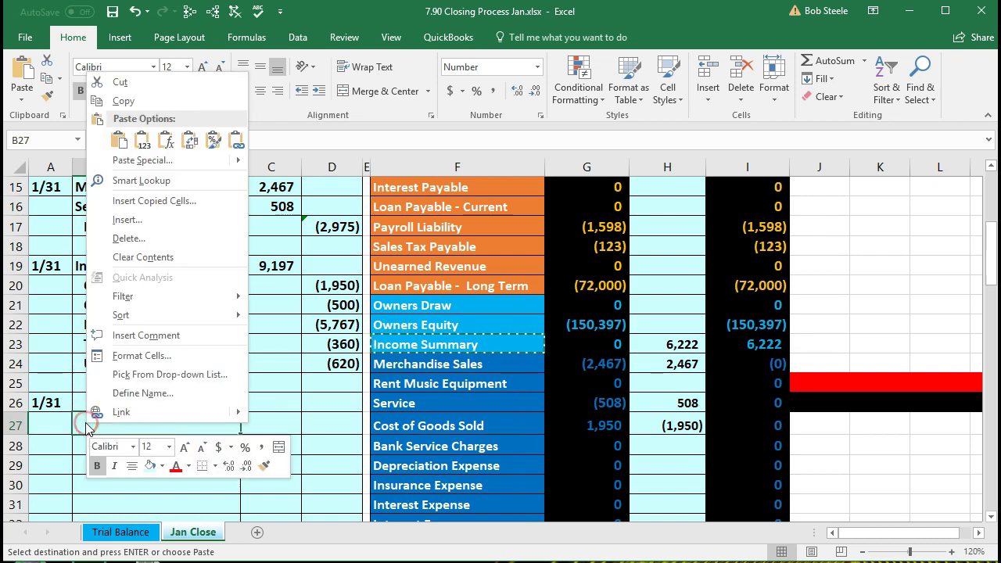
{"action": "left_click", "coordinate": [143, 141]}
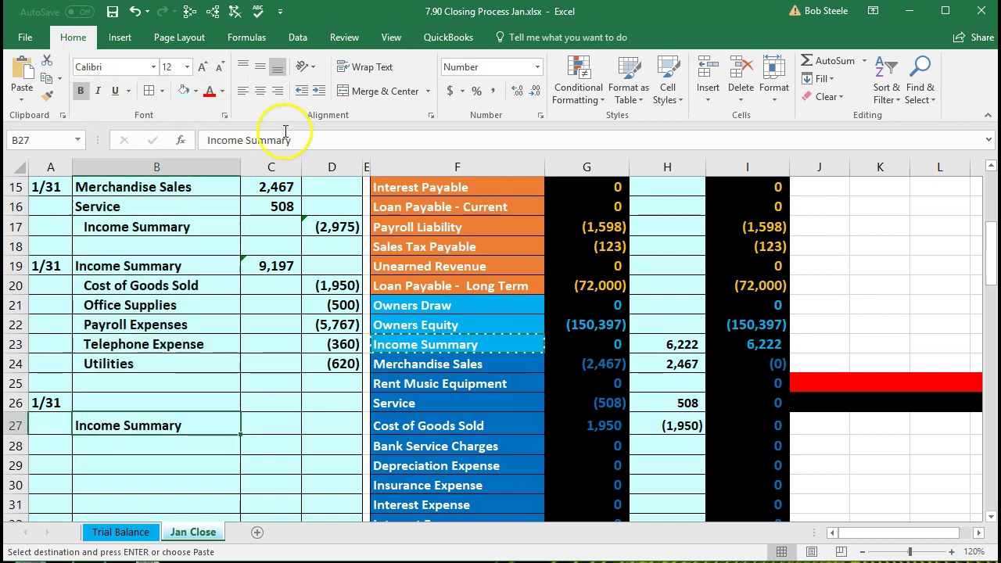
- Indent the Income Summary name in B27 and enter its credit amount of -6222 in D27
{"action": "left_click", "coordinate": [317, 93]}
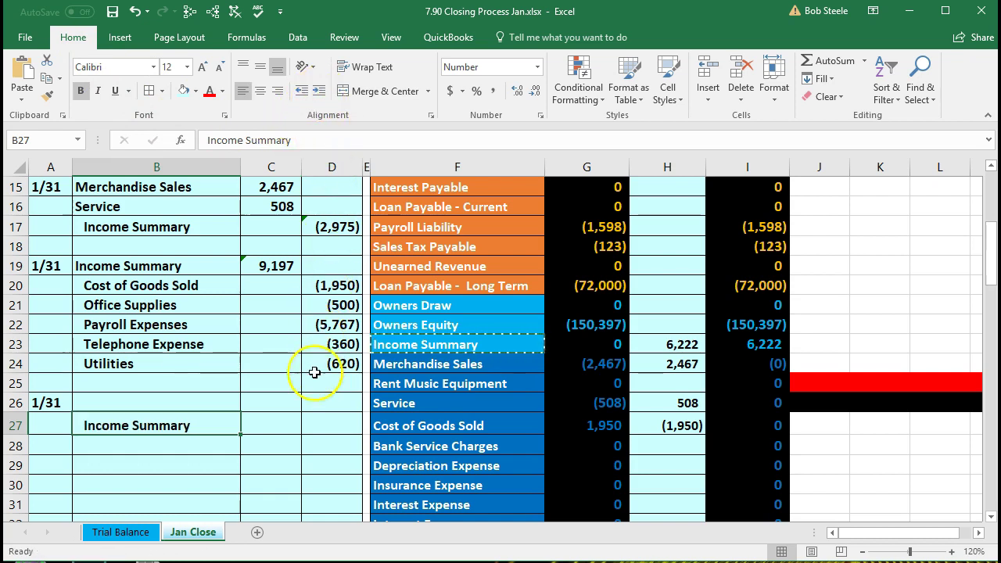
{"action": "left_click", "coordinate": [321, 422]}
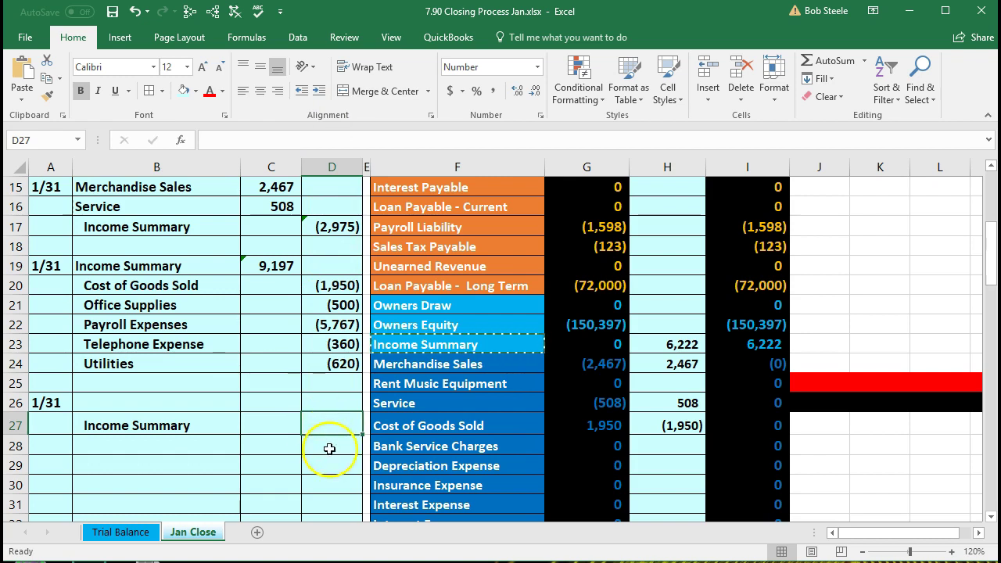
{"action": "type", "text": "-6222"}
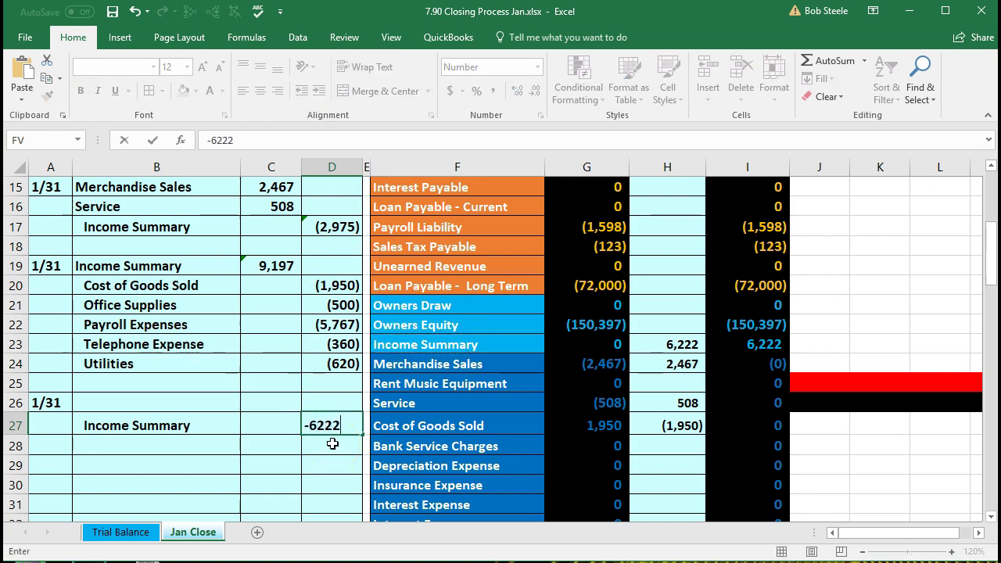
{"action": "key", "text": "Return"}
- Enter the debit of the third closing entry in C26 with the formula -D27
{"action": "key", "text": "Left"}
{"action": "key", "text": "Up"}
{"action": "key", "text": "Up"}
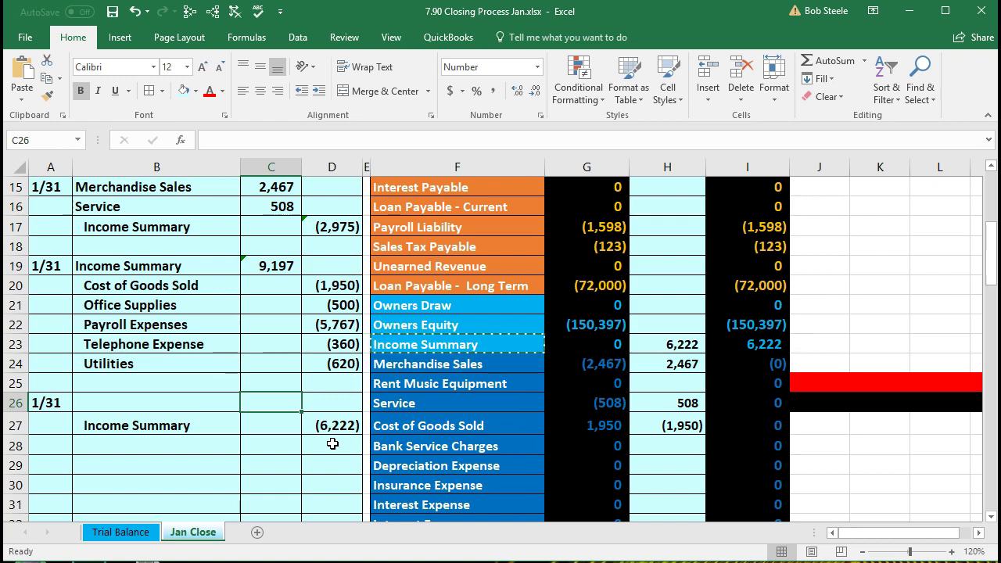
{"action": "type", "text": "-"}
{"action": "key", "text": "Right"}
{"action": "key", "text": "Down"}
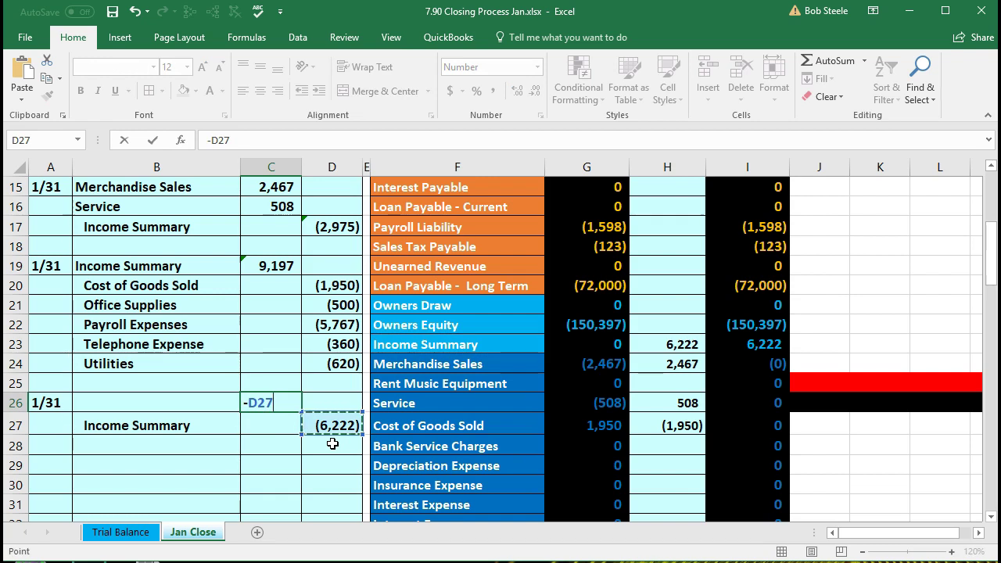
{"action": "key", "text": "Return"}
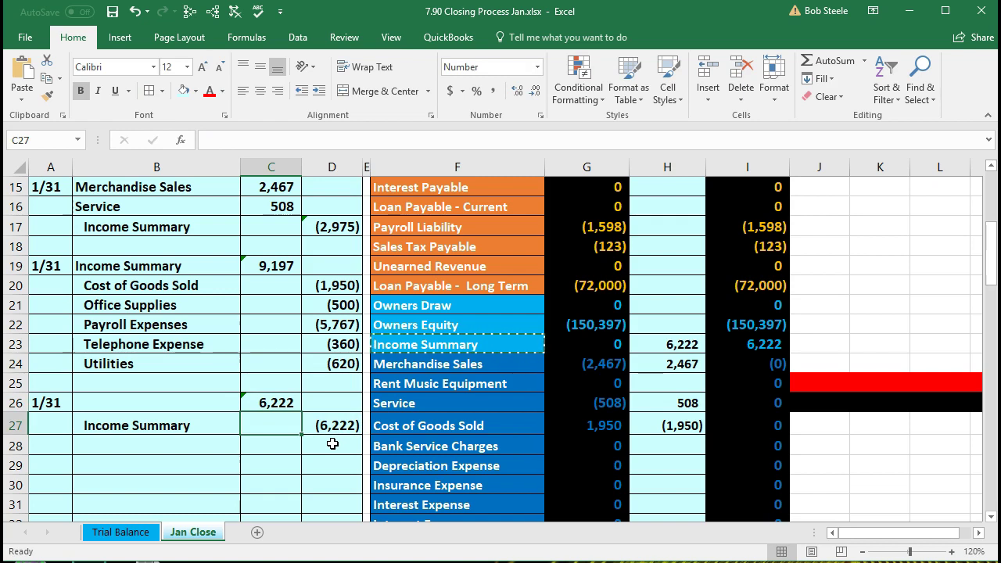
- Copy the Owners Equity account name from F22 and paste it as values only into B26
{"action": "left_click", "coordinate": [181, 403]}
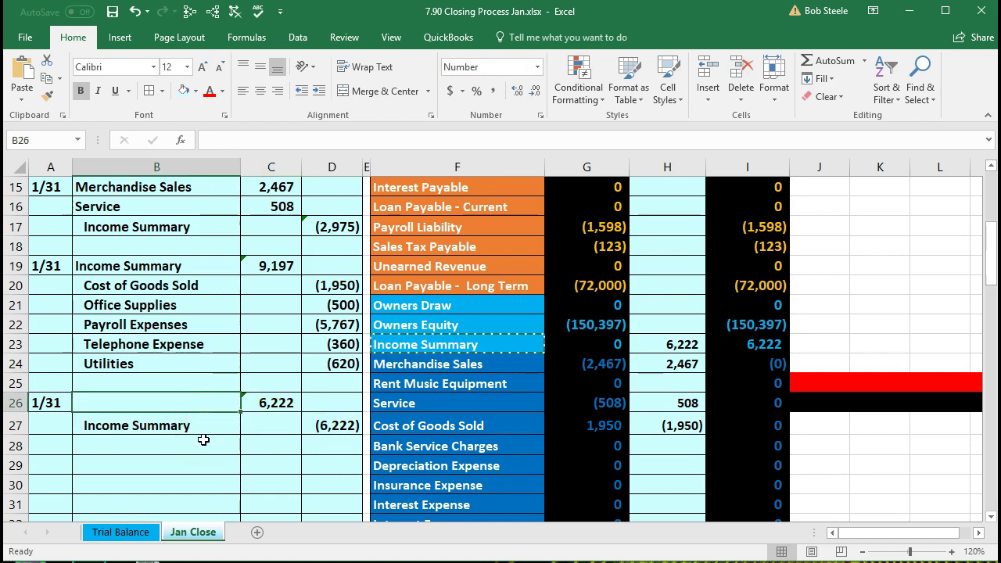
{"action": "left_click", "coordinate": [447, 327]}
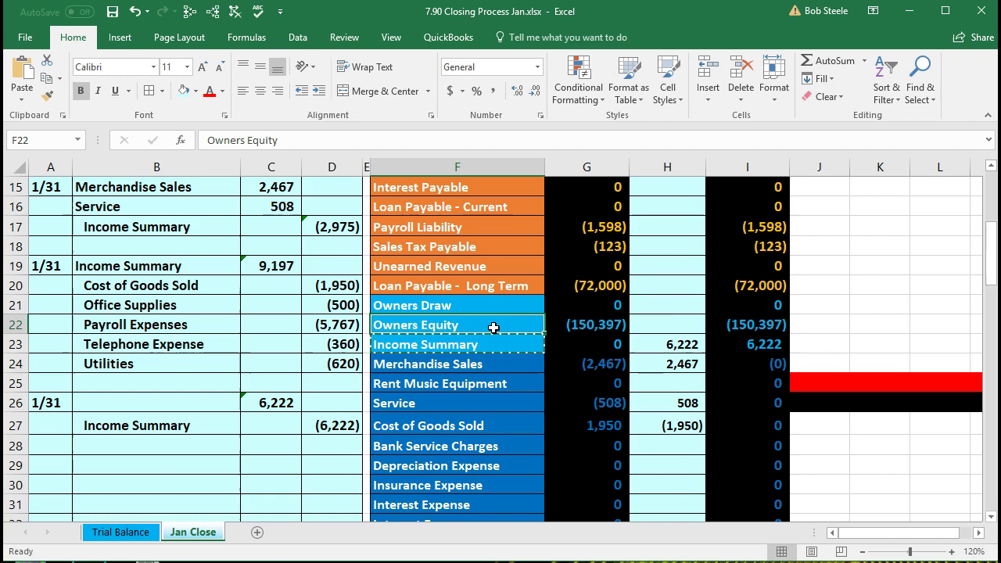
{"action": "right_click", "coordinate": [493, 326]}
{"action": "key", "text": "Escape"}
{"action": "key", "text": "ctrl+c"}
{"action": "left_click", "coordinate": [191, 403]}
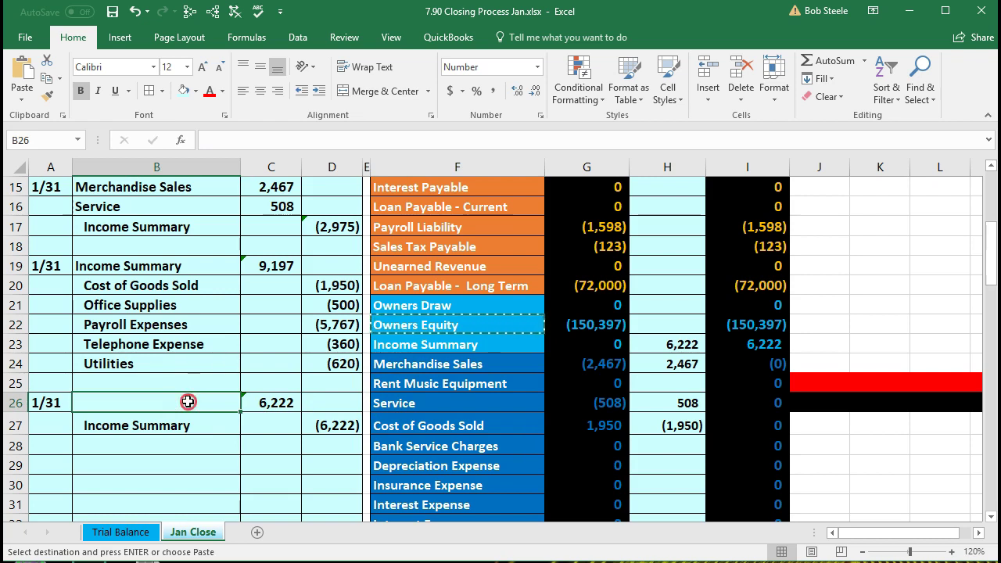
{"action": "right_click", "coordinate": [188, 402]}
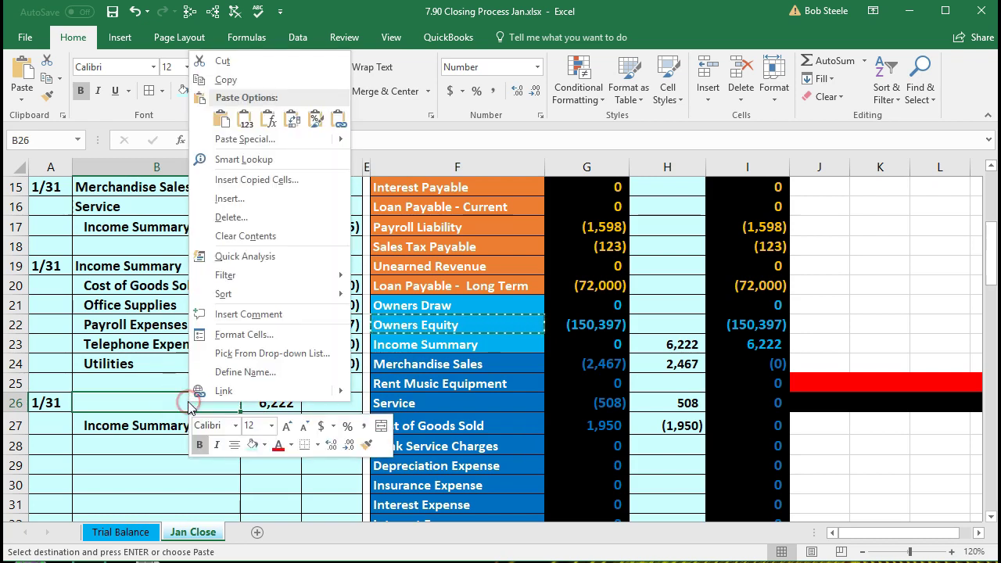
{"action": "left_click", "coordinate": [255, 122]}
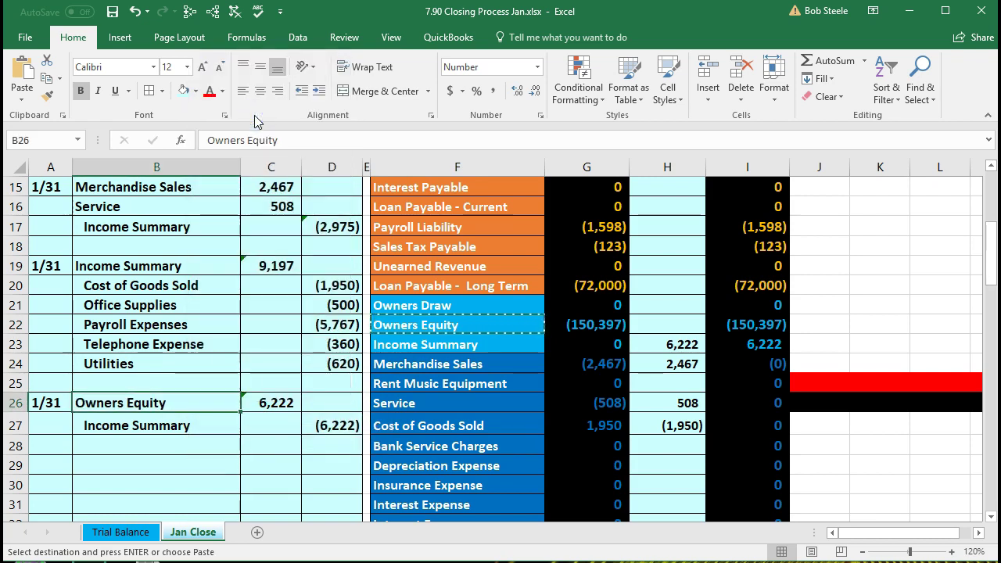
{"action": "left_click", "coordinate": [249, 155]}
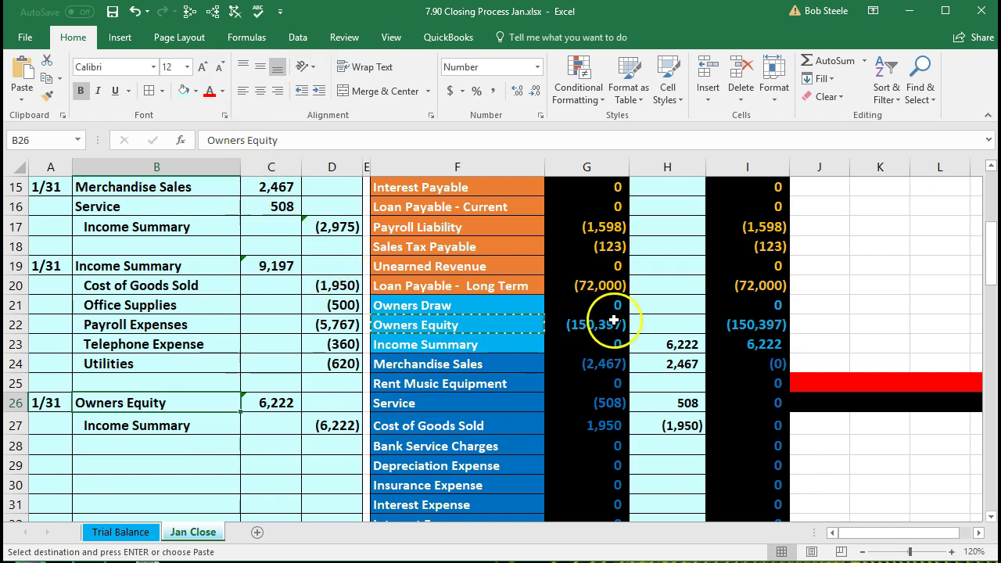
- Post the Owners Equity debit to the closing entries column by entering =C26 in H22, and check I22
{"action": "left_click", "coordinate": [659, 319]}
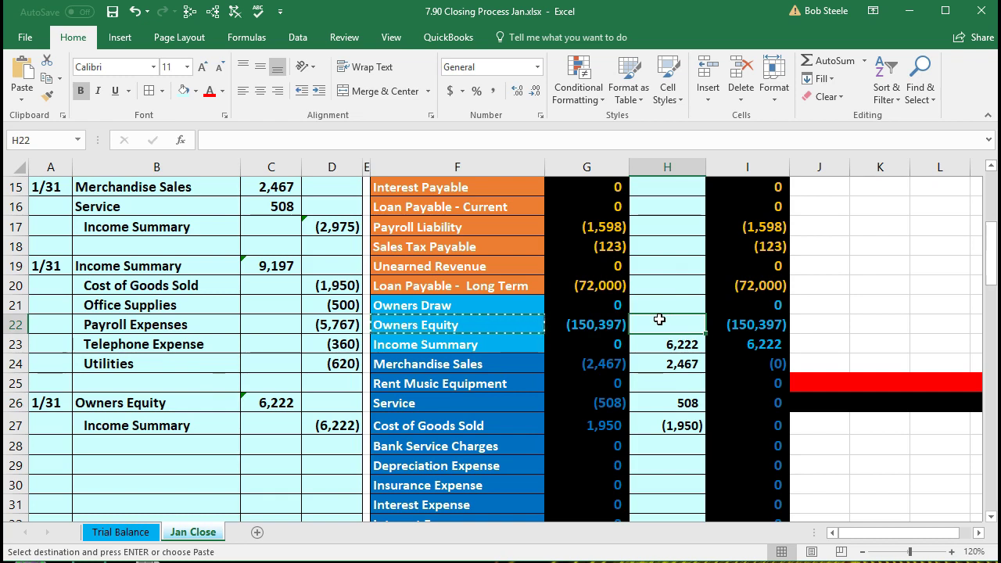
{"action": "type", "text": "="}
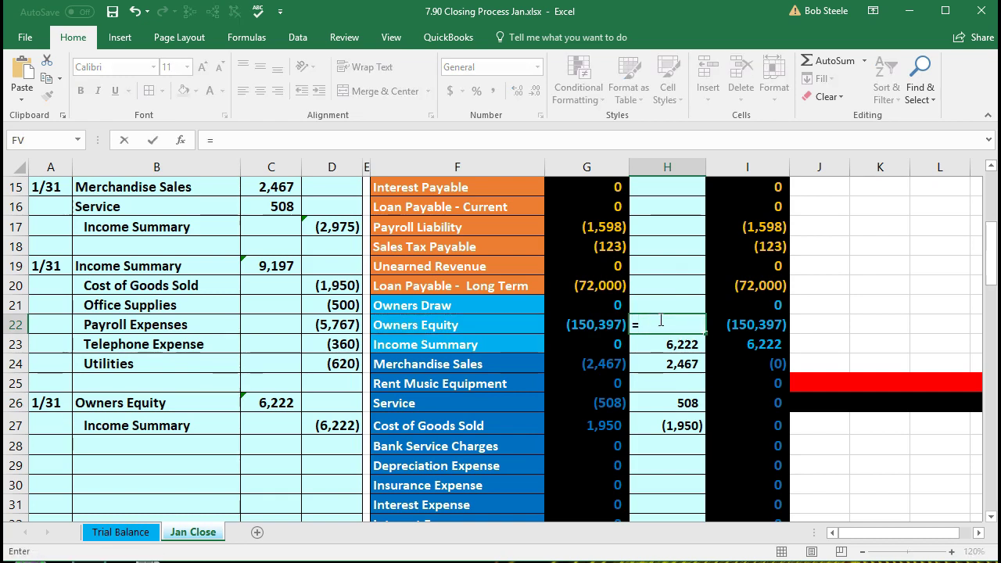
{"action": "left_click", "coordinate": [279, 402]}
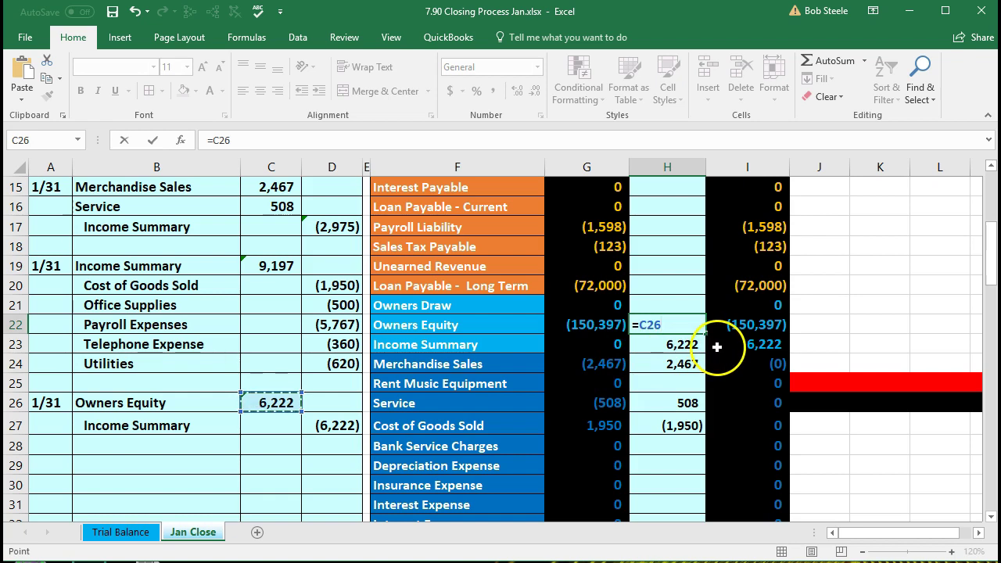
{"action": "key", "text": "Return"}
{"action": "left_click", "coordinate": [732, 324]}
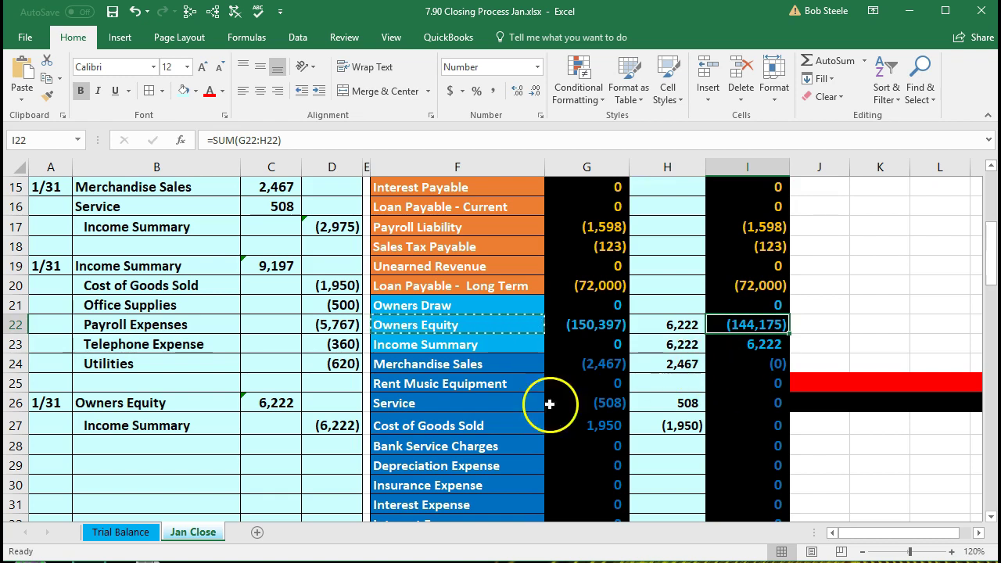
- Post the Income Summary credit by extending the formula in H23 to =D17+C19+D27, and check I23
{"action": "left_click_drag", "start_coordinate": [192, 426], "coordinate": [309, 419]}
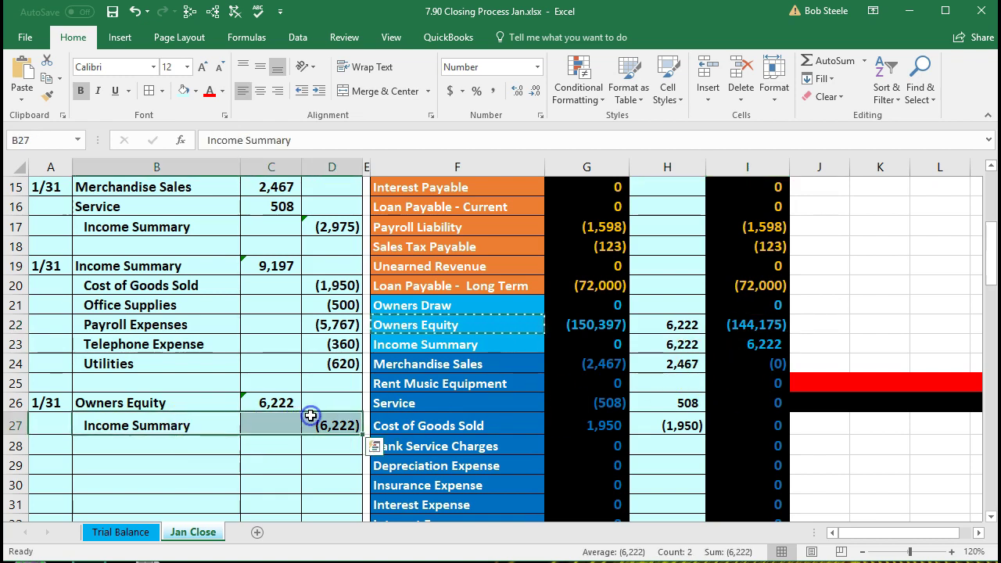
{"action": "left_click", "coordinate": [663, 327]}
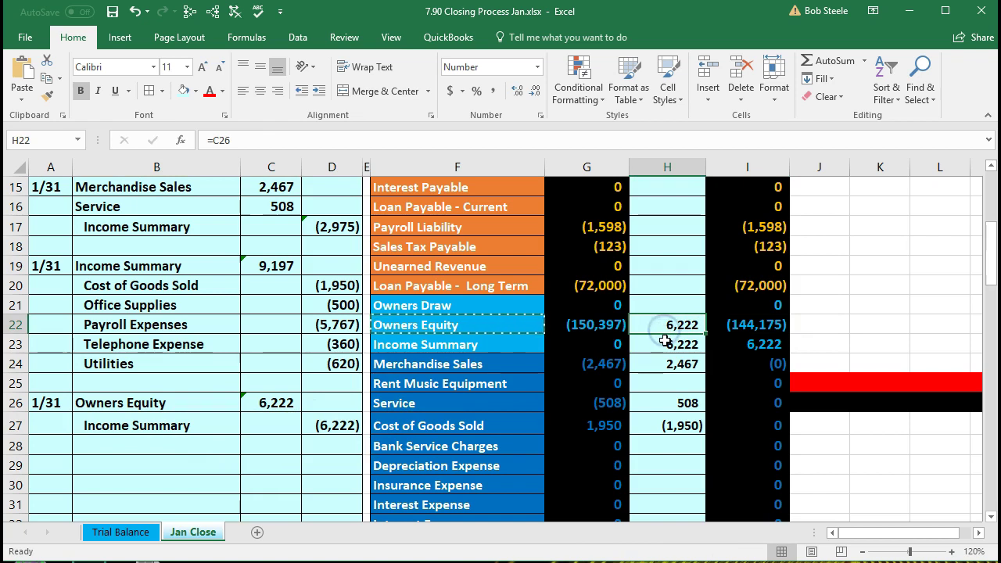
{"action": "left_click", "coordinate": [663, 347]}
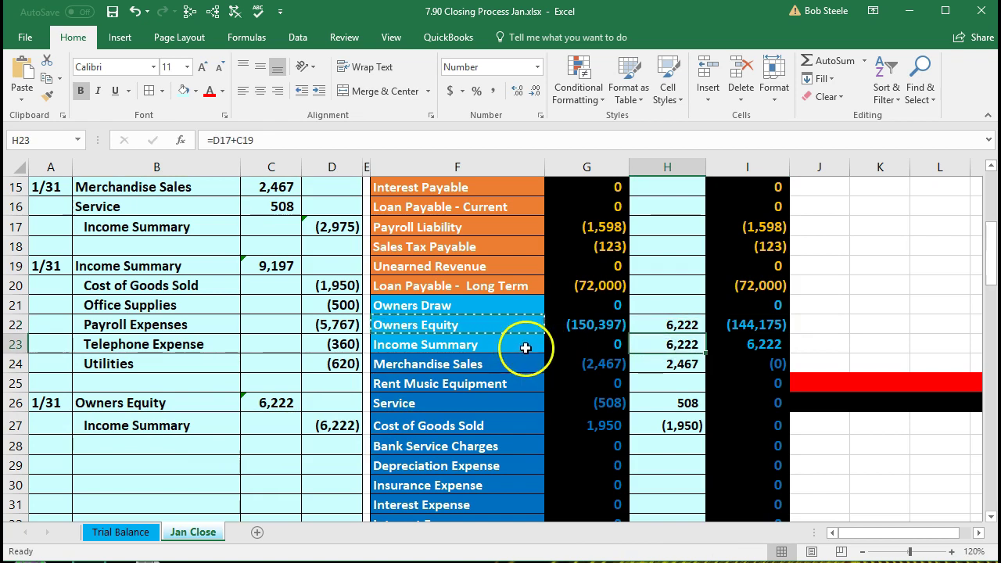
{"action": "double_click", "coordinate": [642, 347]}
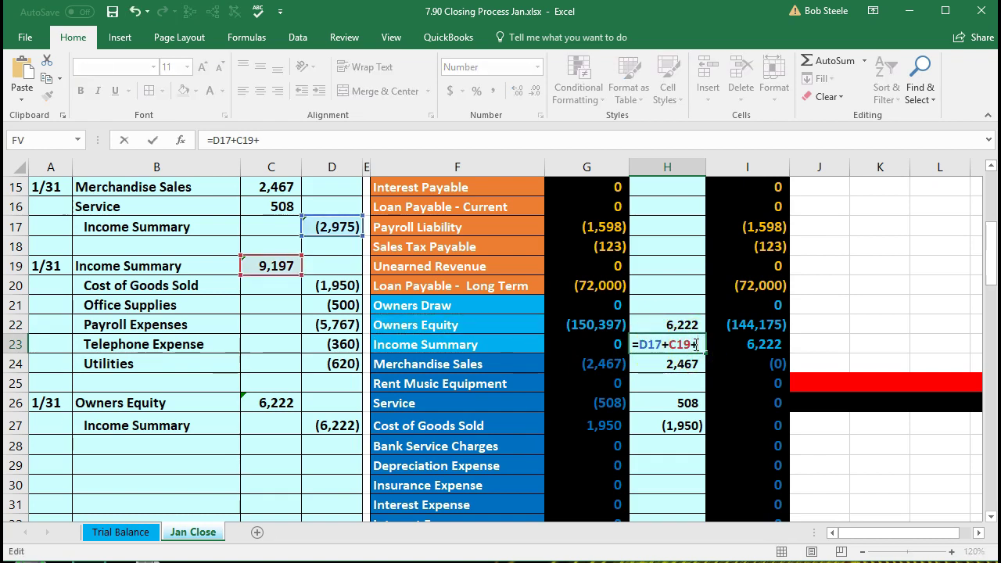
{"action": "left_click", "coordinate": [350, 426]}
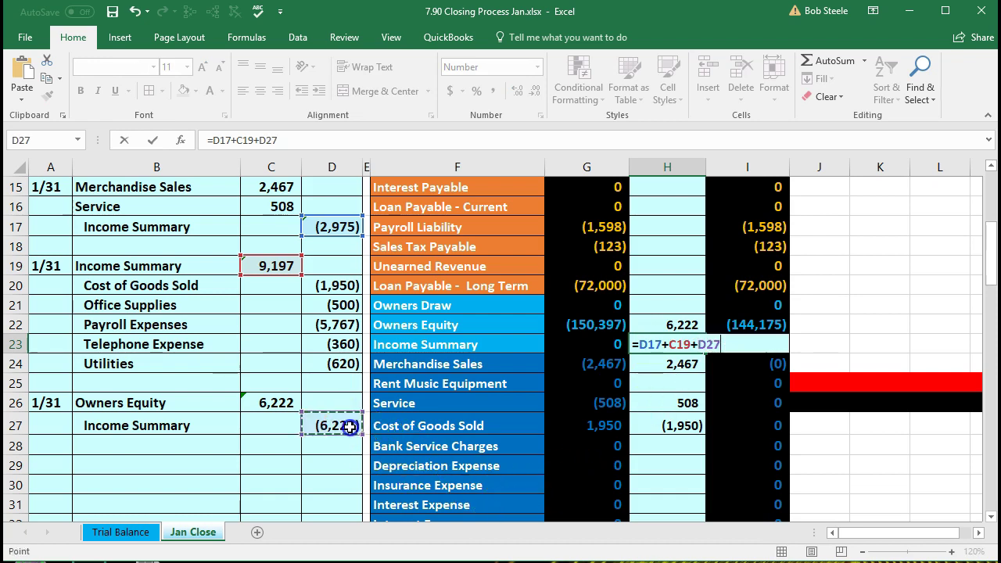
{"action": "key", "text": "Return"}
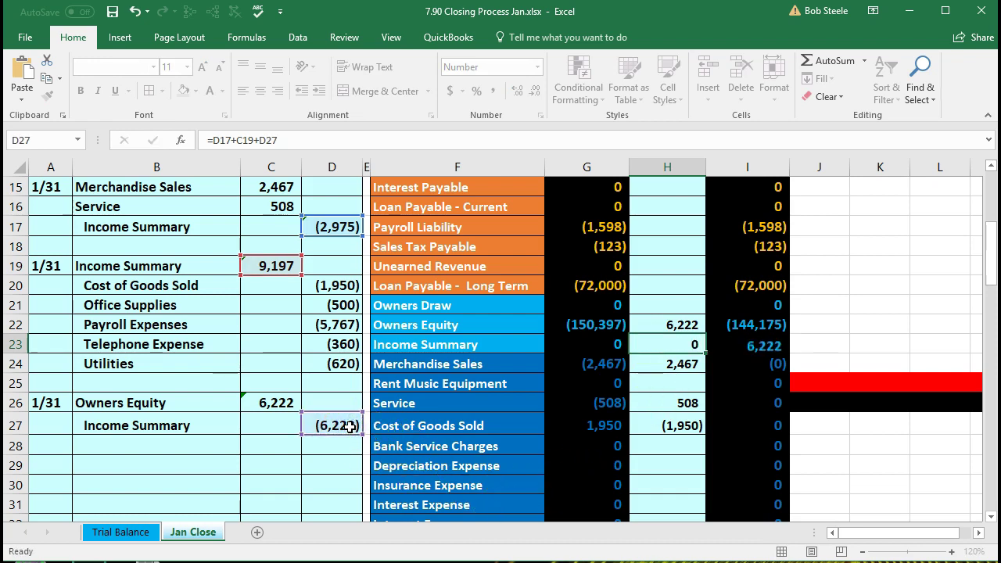
{"action": "left_click", "coordinate": [732, 346]}
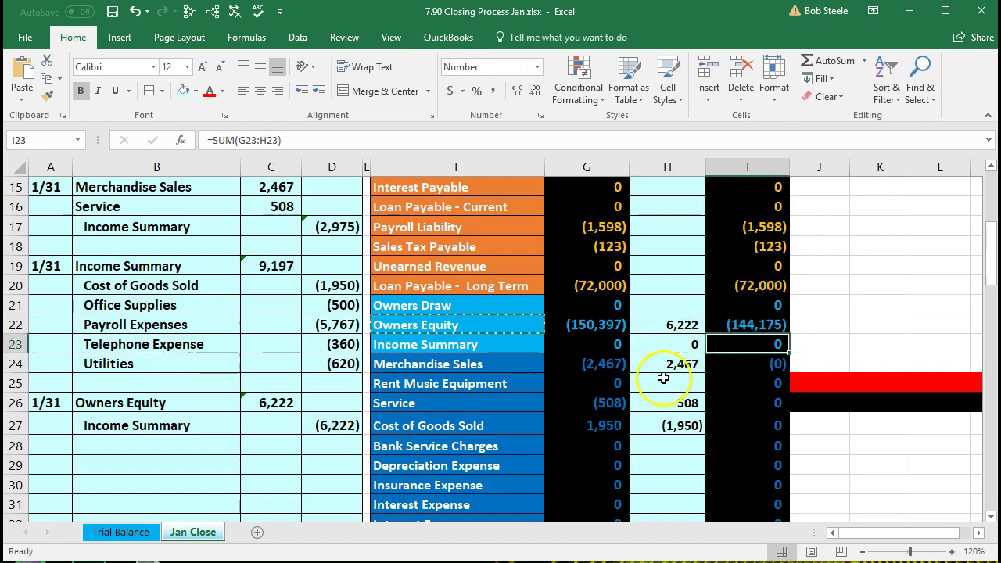
- Start the fourth closing entry with the date 1/31 in A29 and select the Owners Draw account in F21
{"action": "left_click", "coordinate": [67, 466]}
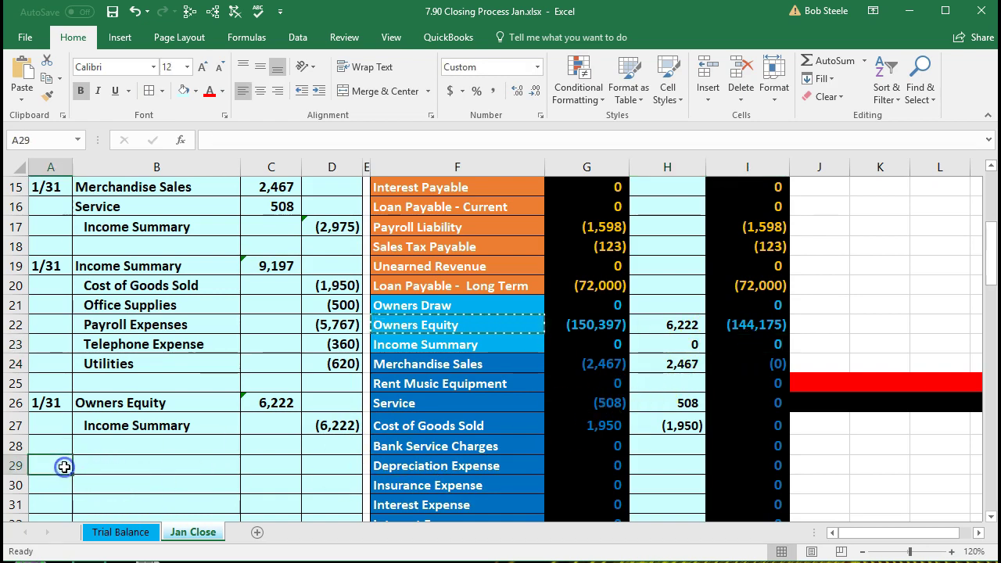
{"action": "type", "text": "1/31"}
{"action": "key", "text": "Return"}
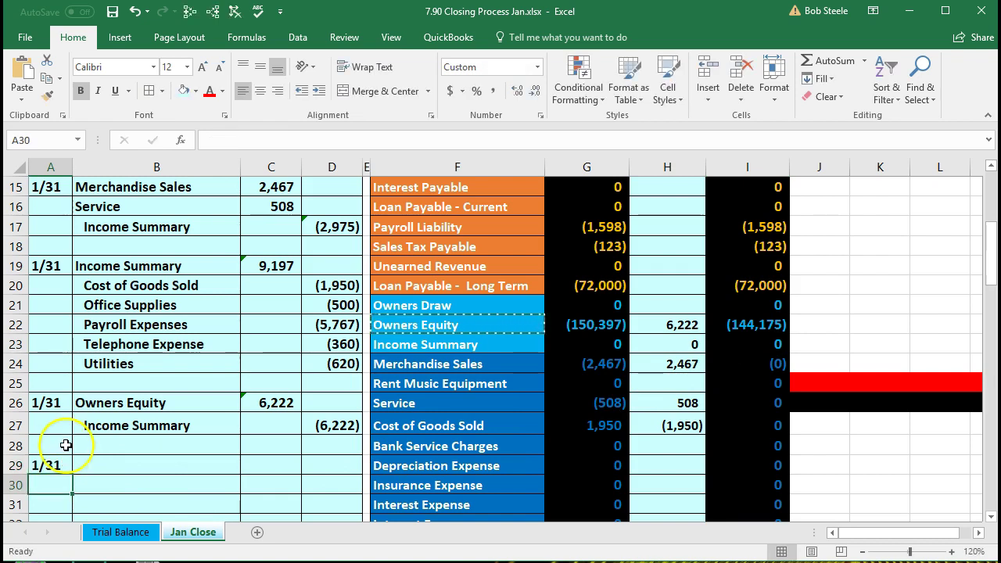
{"action": "left_click", "coordinate": [385, 307]}
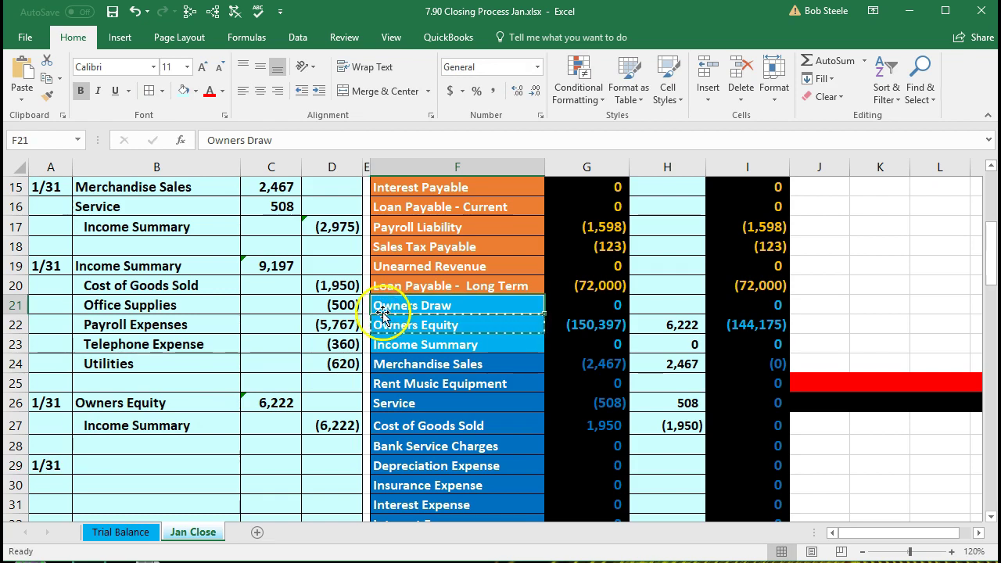
- Review the revenue and expense closing entries in rows 15 to 24 against the revenue and expense accounts in the trial balance
{"action": "scroll", "coordinate": [207, 375], "scroll_direction": "up", "scroll_amount": 1}
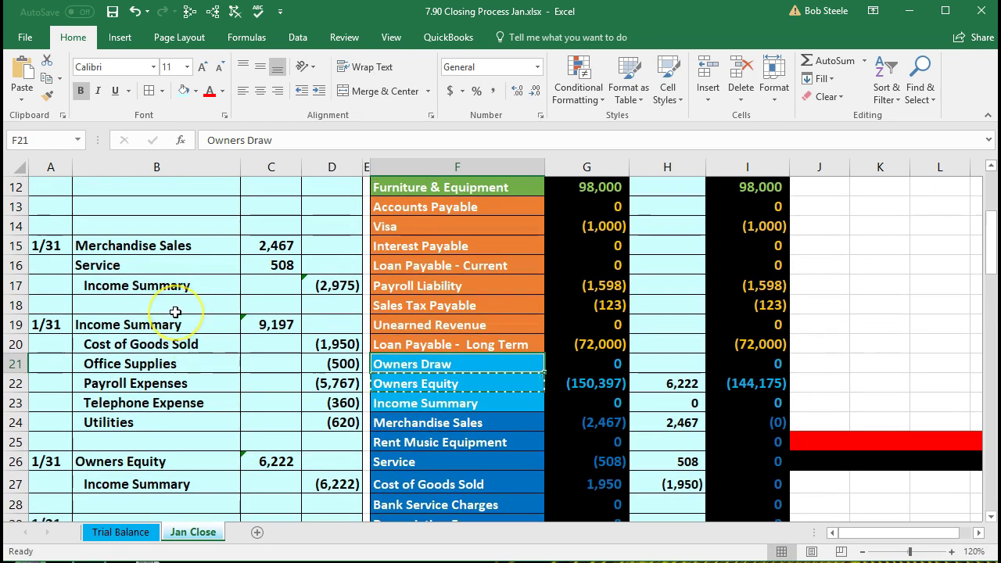
{"action": "left_click_drag", "start_coordinate": [143, 244], "coordinate": [313, 289]}
{"action": "scroll", "coordinate": [320, 282], "scroll_direction": "down", "scroll_amount": 2}
{"action": "left_click_drag", "start_coordinate": [438, 304], "coordinate": [712, 349]}
{"action": "scroll", "coordinate": [554, 387], "scroll_direction": "up", "scroll_amount": 1}
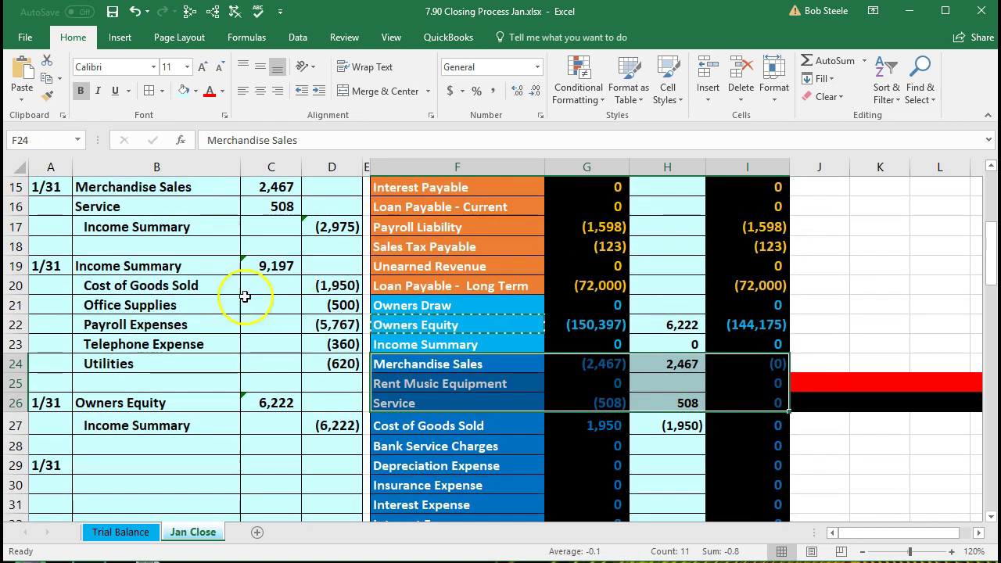
{"action": "left_click_drag", "start_coordinate": [166, 271], "coordinate": [336, 350]}
{"action": "scroll", "coordinate": [336, 350], "scroll_direction": "down", "scroll_amount": 1}
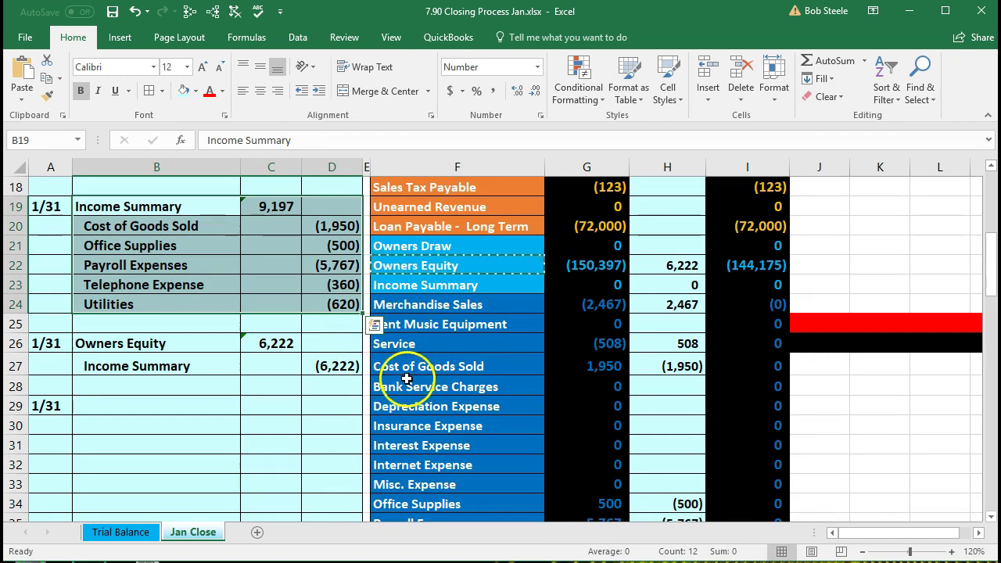
{"action": "left_click", "coordinate": [404, 385]}
{"action": "left_click_drag", "start_coordinate": [469, 366], "coordinate": [635, 448]}
{"action": "scroll", "coordinate": [634, 446], "scroll_direction": "down", "scroll_amount": 1}
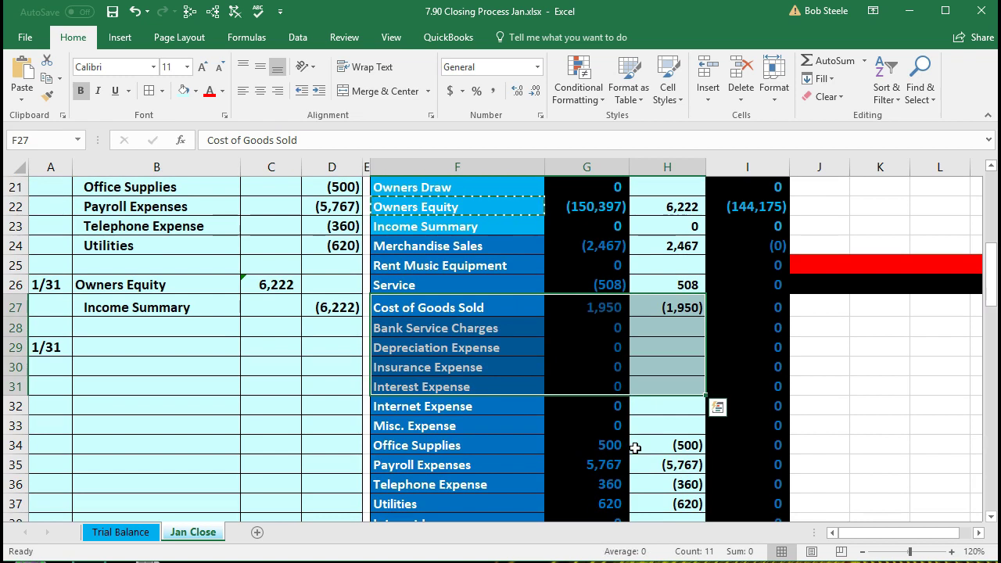
- Review the Owners Equity closing entry in B26:D27 and the Post Closing Trial Balance column
{"action": "left_click_drag", "start_coordinate": [190, 307], "coordinate": [326, 291]}
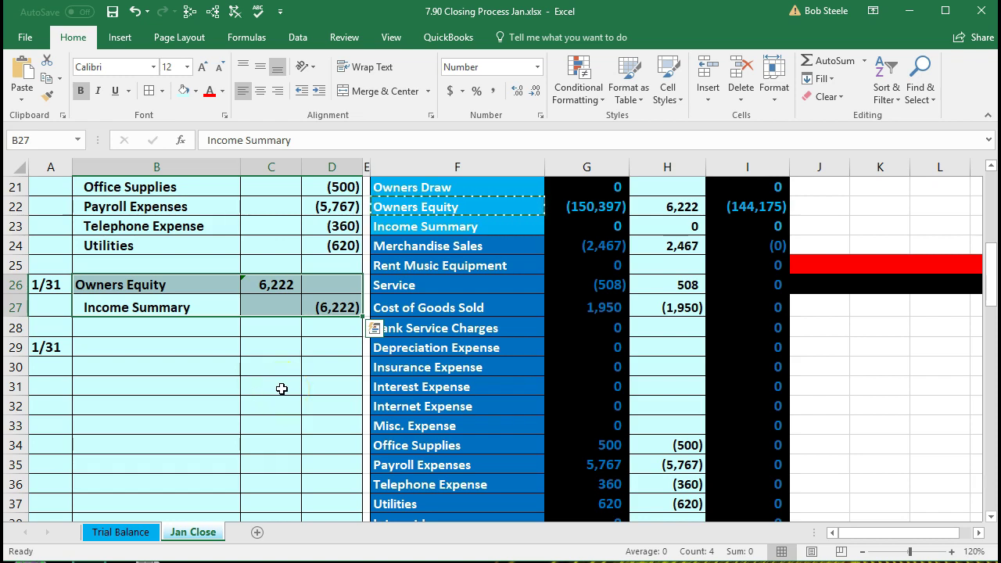
{"action": "scroll", "coordinate": [282, 389], "scroll_direction": "up", "scroll_amount": 1}
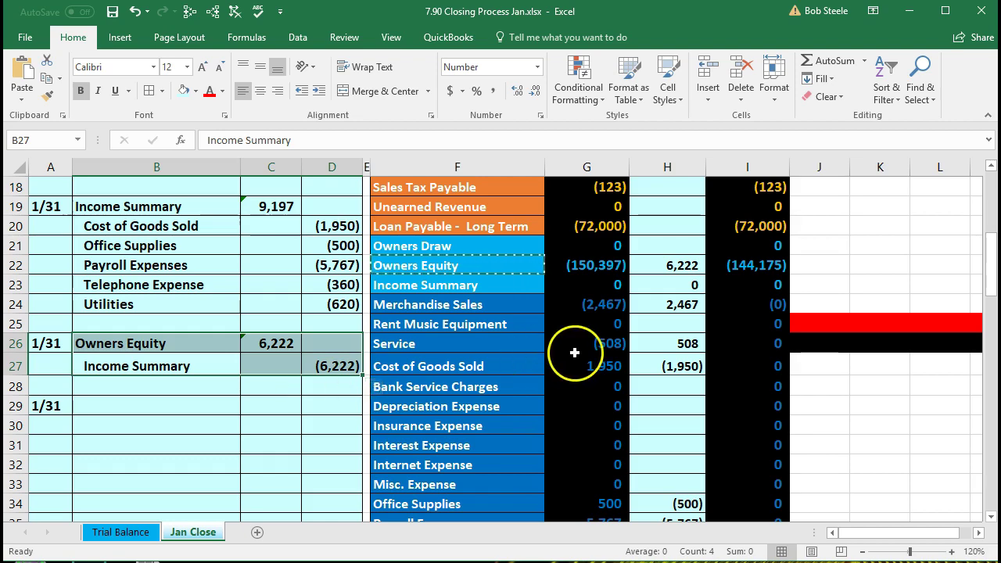
{"action": "scroll", "coordinate": [688, 368], "scroll_direction": "up", "scroll_amount": 4}
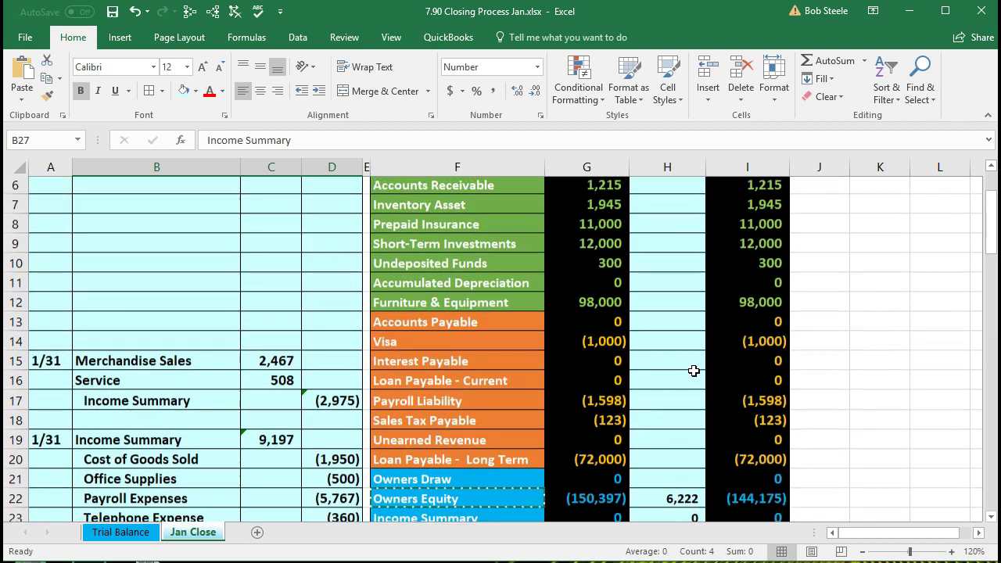
{"action": "scroll", "coordinate": [693, 371], "scroll_direction": "up", "scroll_amount": 2}
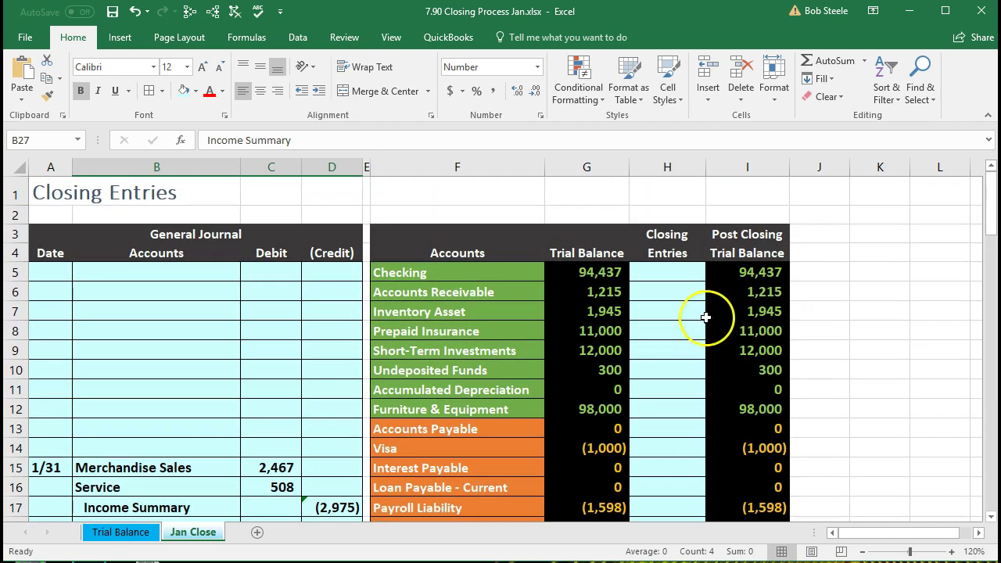
{"action": "left_click", "coordinate": [725, 248]}
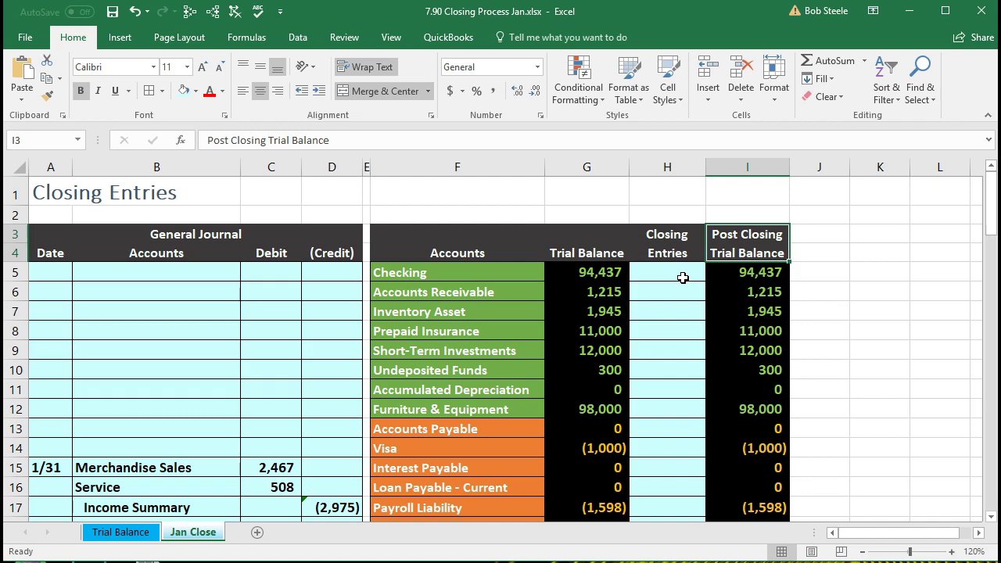
- Check the Owners Equity balance in I22 of the Post Closing Trial Balance on the Jan Close sheet
{"action": "scroll", "coordinate": [682, 278], "scroll_direction": "down", "scroll_amount": 4}
{"action": "left_click", "coordinate": [739, 361]}
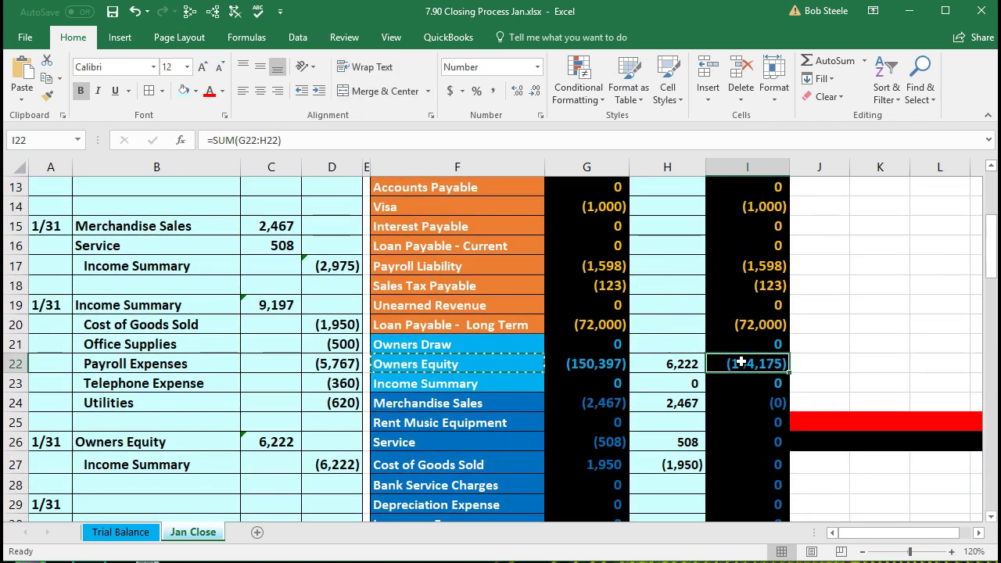
{"action": "scroll", "coordinate": [741, 362], "scroll_direction": "down", "scroll_amount": 1}
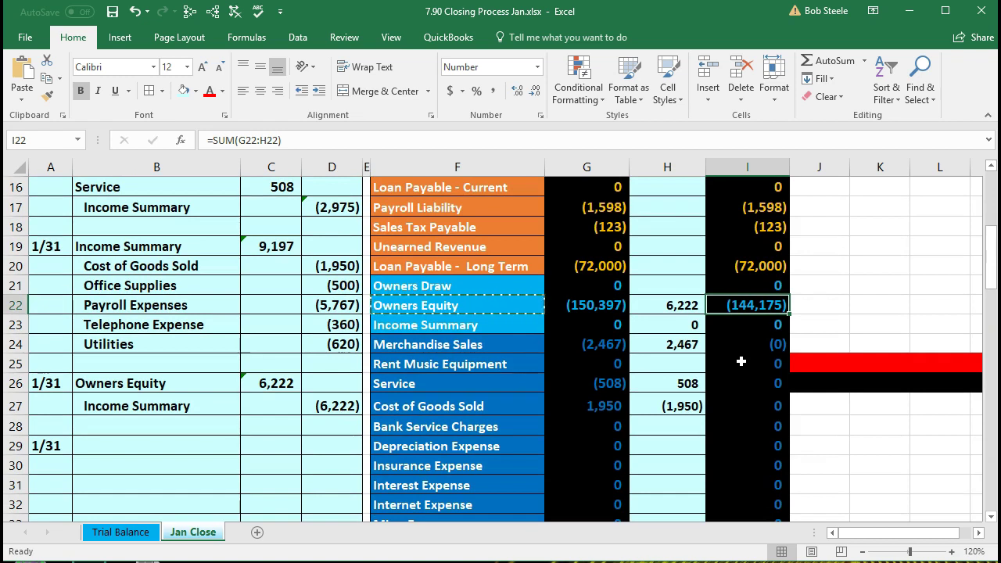
{"action": "scroll", "coordinate": [740, 361], "scroll_direction": "down", "scroll_amount": 1}
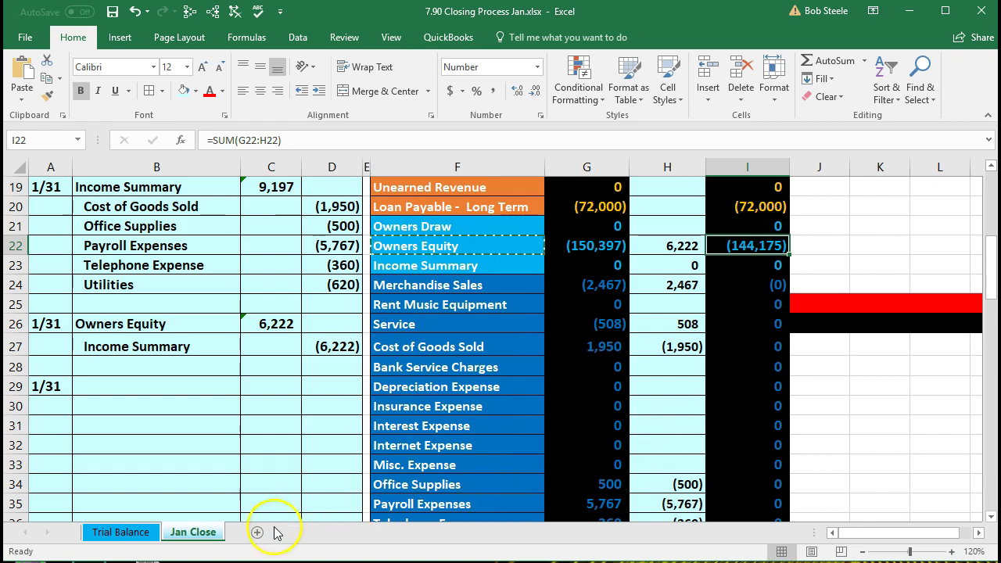
- Go to the Trial Balance sheet and find the Statement of Owner's Equity below the Balance Sheet and Income Statement in columns BW to BY
{"action": "left_click", "coordinate": [133, 538]}
{"action": "left_click", "coordinate": [391, 458]}
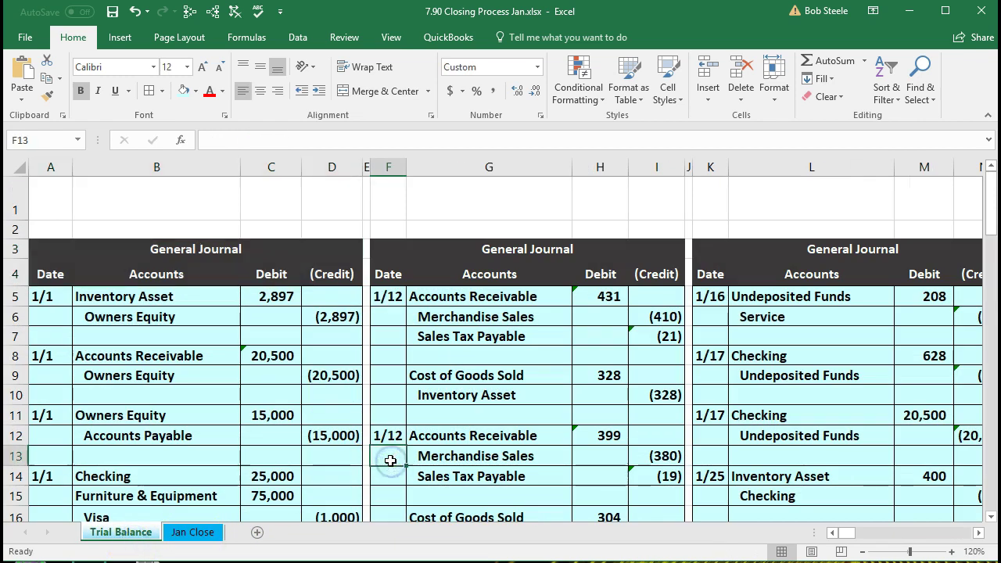
{"action": "key", "text": "Right"}
{"action": "key", "text": "Right"}
{"action": "key", "text": "Right"}
{"action": "key", "text": "Right"}
{"action": "key", "text": "Right"}
{"action": "key", "text": "Right"}
{"action": "key", "text": "Right"}
{"action": "key", "text": "Right"}
{"action": "key", "text": "Right"}
{"action": "key", "text": "Right"}
{"action": "key", "text": "Right"}
{"action": "key", "text": "Right"}
{"action": "key", "text": "Right"}
{"action": "key", "text": "Right"}
{"action": "key", "text": "Right"}
{"action": "key", "text": "Right"}
{"action": "key", "text": "Right"}
{"action": "key", "text": "Right"}
{"action": "key", "text": "Right"}
{"action": "key", "text": "Right"}
{"action": "key", "text": "Right"}
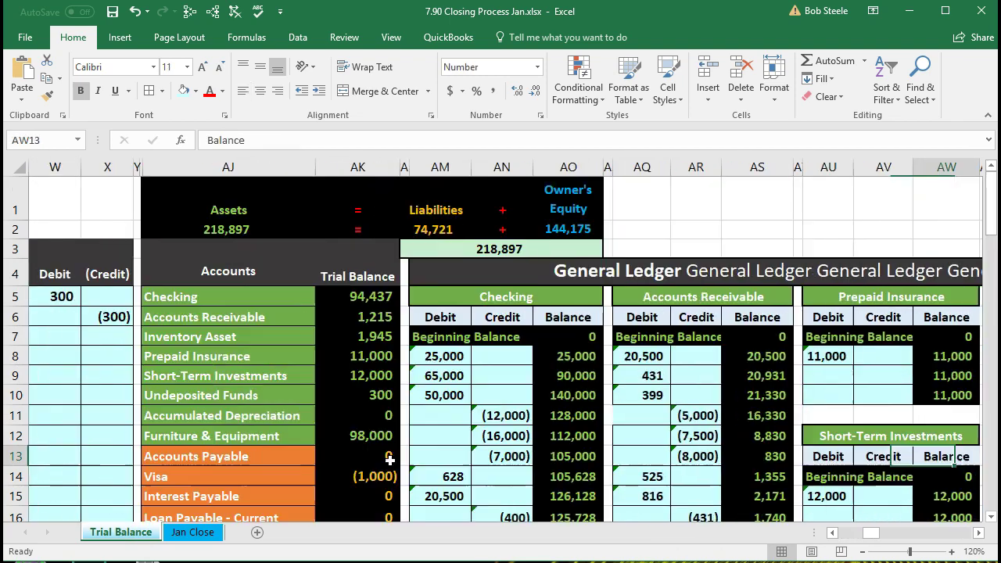
{"action": "key", "text": "Right"}
{"action": "key", "text": "Right"}
{"action": "key", "text": "Right"}
{"action": "key", "text": "Right"}
{"action": "key", "text": "Right"}
{"action": "key", "text": "Right"}
{"action": "key", "text": "Right"}
{"action": "key", "text": "Right"}
{"action": "key", "text": "Right"}
{"action": "key", "text": "Right"}
{"action": "key", "text": "Right"}
{"action": "key", "text": "Right"}
{"action": "key", "text": "Right"}
{"action": "key", "text": "Right"}
{"action": "key", "text": "Right"}
{"action": "key", "text": "Right"}
{"action": "key", "text": "Right"}
{"action": "key", "text": "Right"}
{"action": "key", "text": "Right"}
{"action": "key", "text": "Right"}
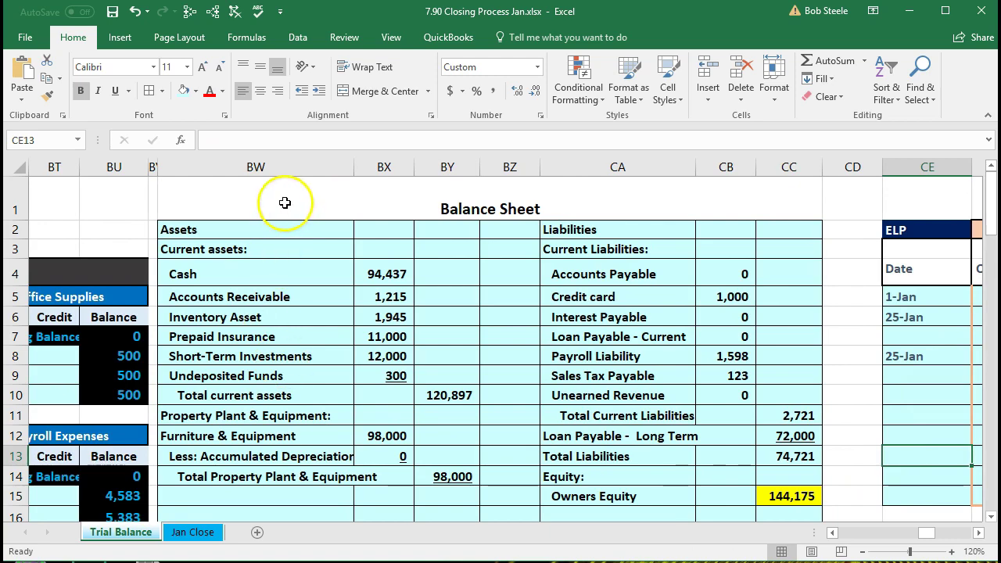
{"action": "left_click", "coordinate": [324, 293]}
{"action": "scroll", "coordinate": [352, 328], "scroll_direction": "down", "scroll_amount": 8}
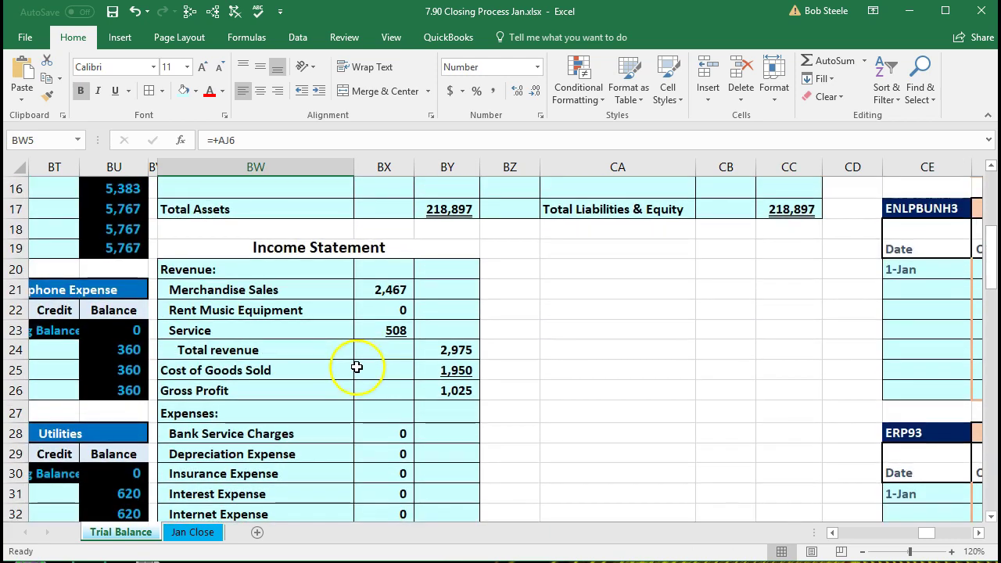
{"action": "scroll", "coordinate": [357, 367], "scroll_direction": "down", "scroll_amount": 5}
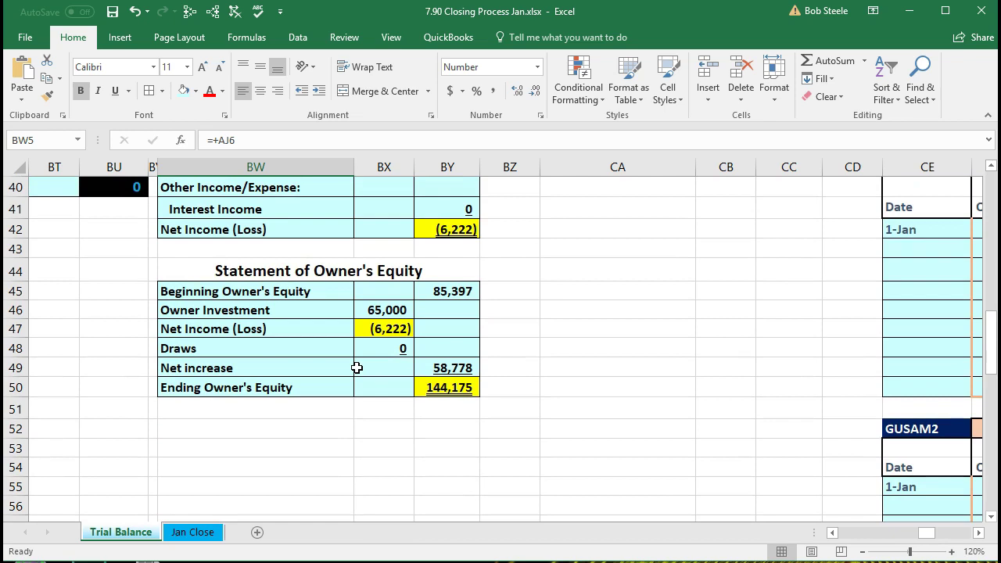
- Examine the Statement of Owner's Equity: the sum of beginning equity and owner investment, the net loss link to BY42, draws and ending equity
{"action": "left_click_drag", "start_coordinate": [427, 290], "coordinate": [397, 310]}
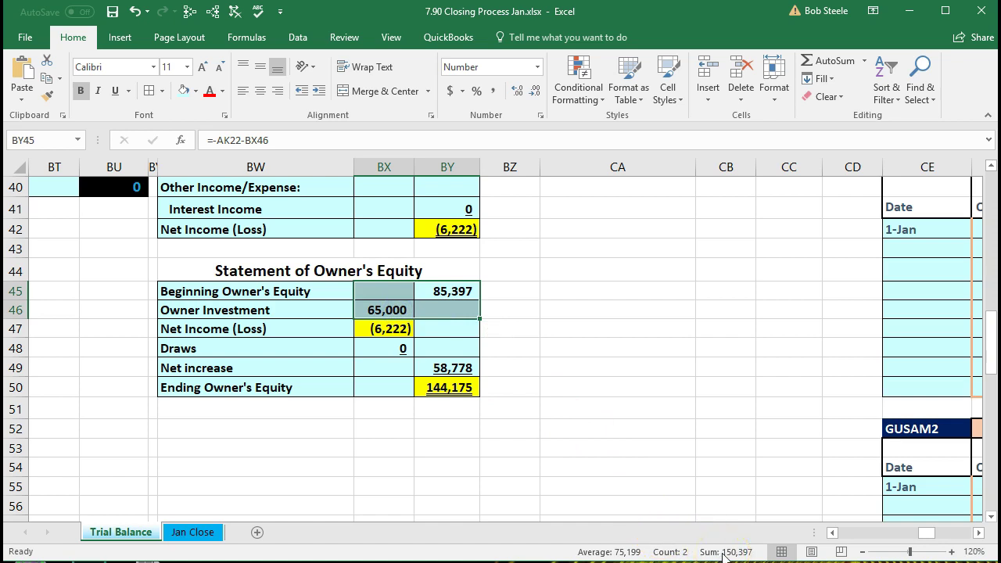
{"action": "left_click", "coordinate": [397, 329]}
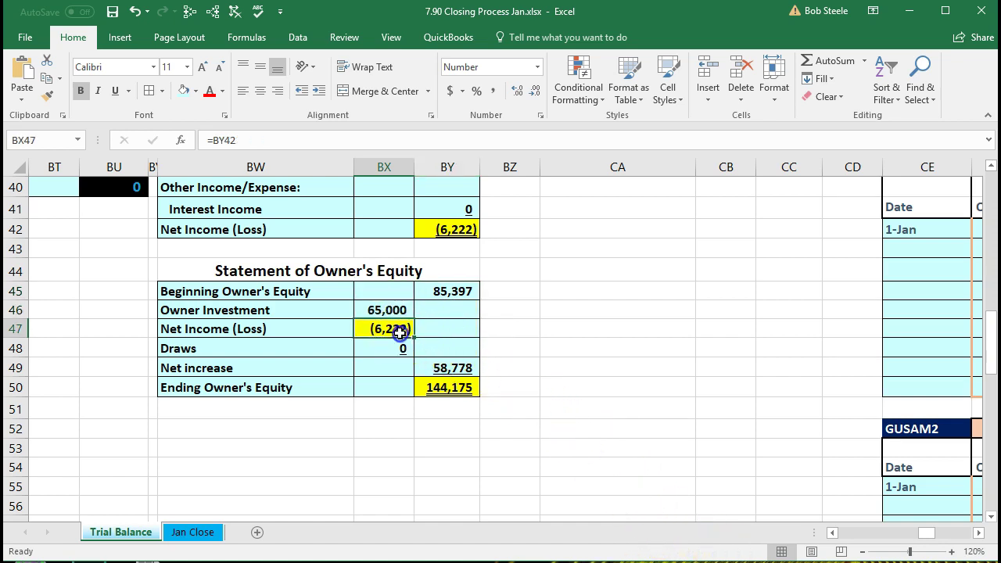
{"action": "left_click", "coordinate": [457, 229]}
{"action": "left_click", "coordinate": [391, 328]}
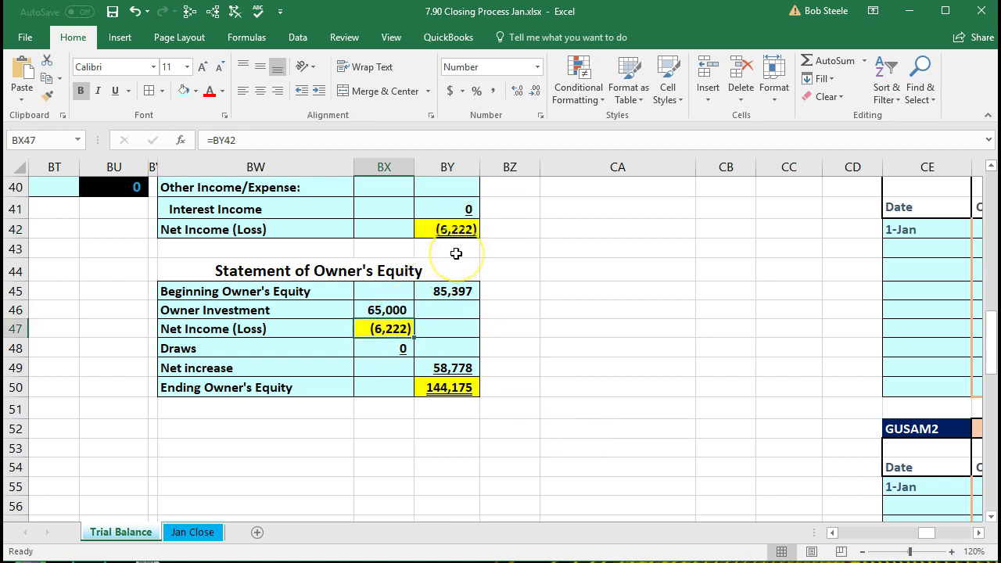
{"action": "left_click", "coordinate": [394, 349]}
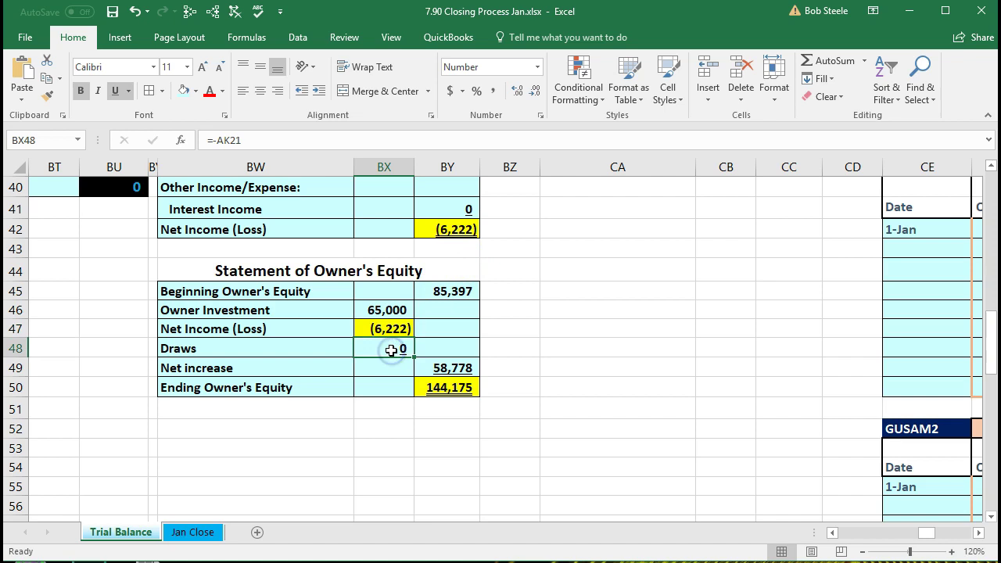
{"action": "left_click", "coordinate": [426, 387]}
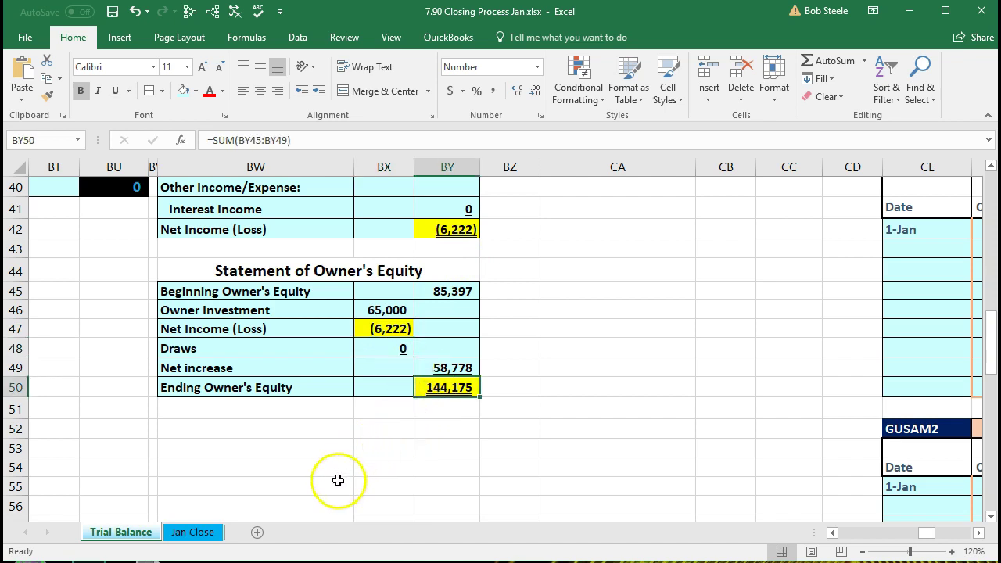
- Return to Jan Close and review the Owners Equity amounts across G22:I22, plus the post-closing Service balance in I26
{"action": "left_click", "coordinate": [207, 538]}
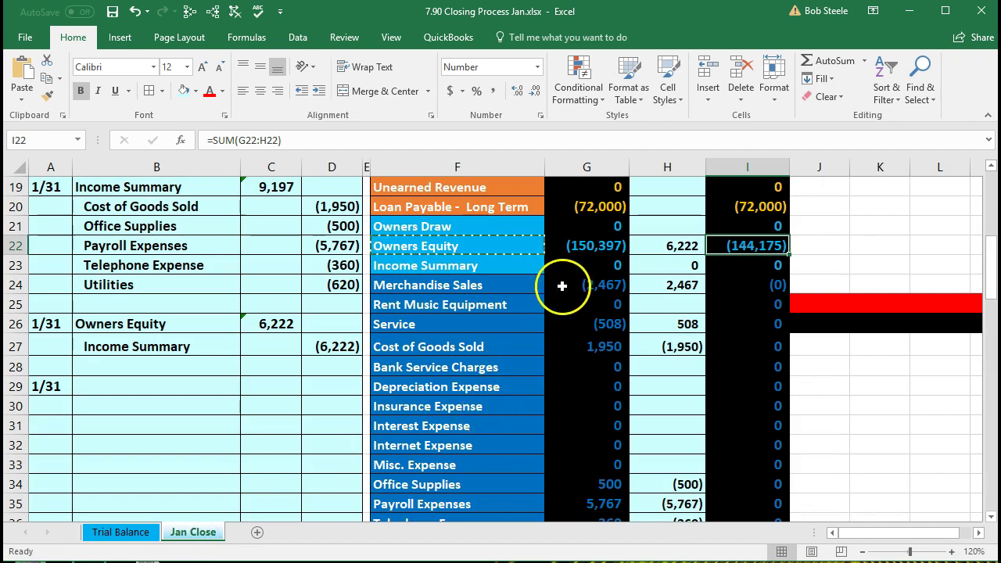
{"action": "left_click", "coordinate": [572, 246]}
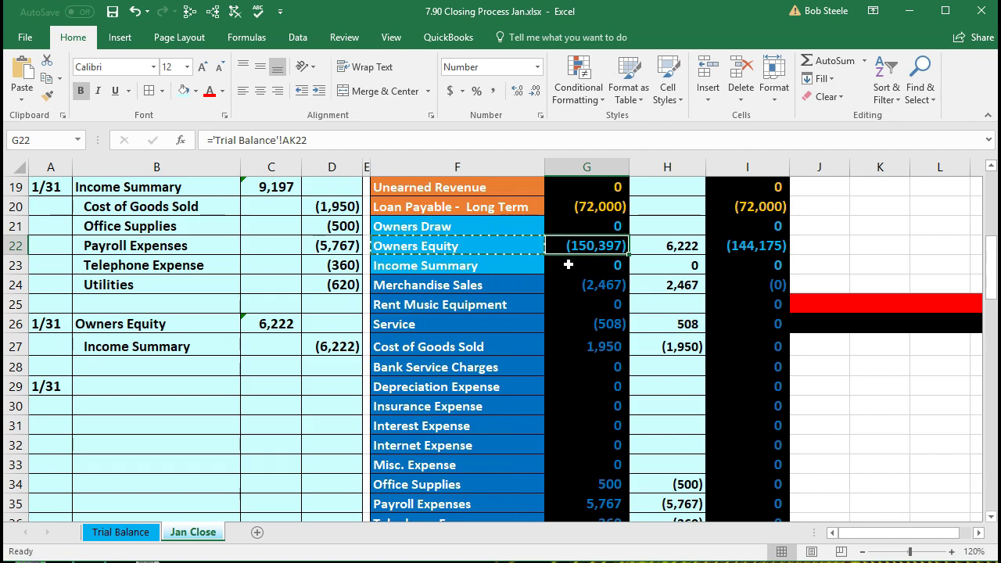
{"action": "left_click", "coordinate": [643, 246]}
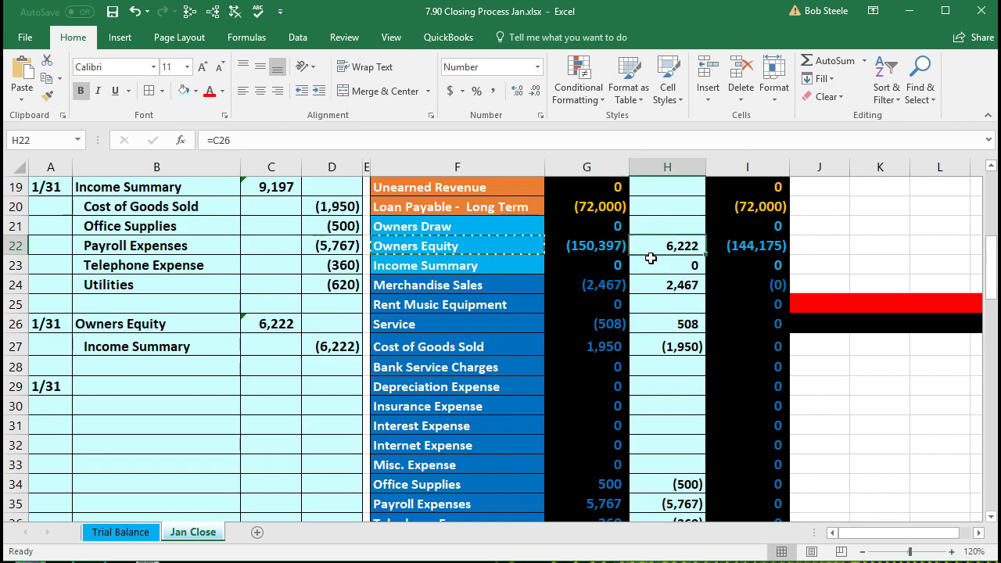
{"action": "left_click", "coordinate": [743, 249]}
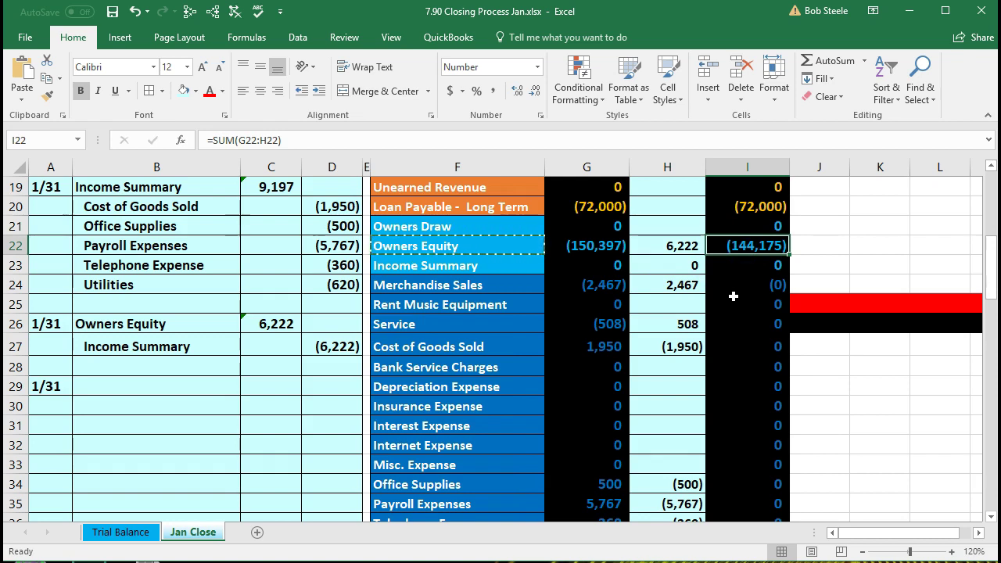
{"action": "left_click", "coordinate": [695, 372]}
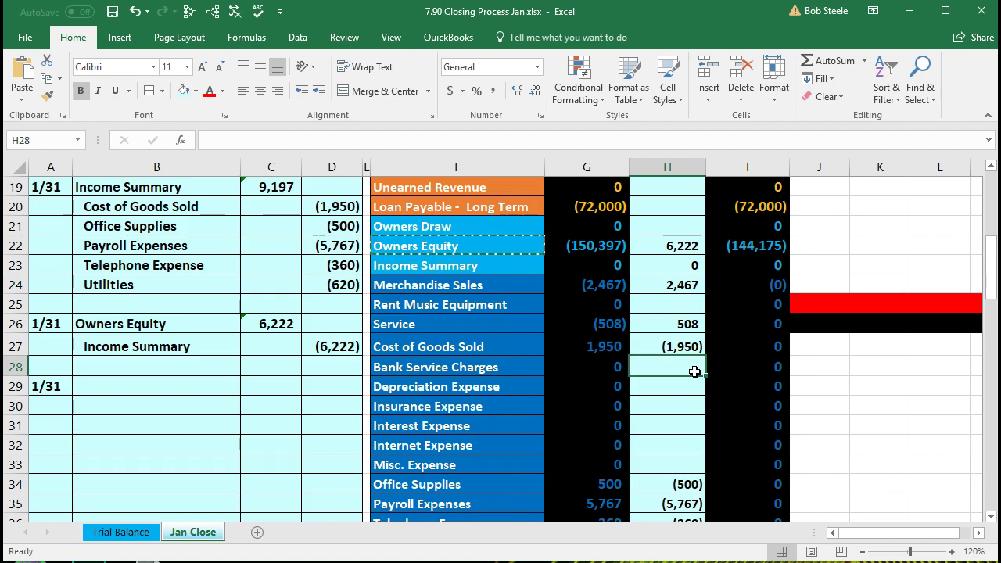
{"action": "left_click", "coordinate": [759, 325]}
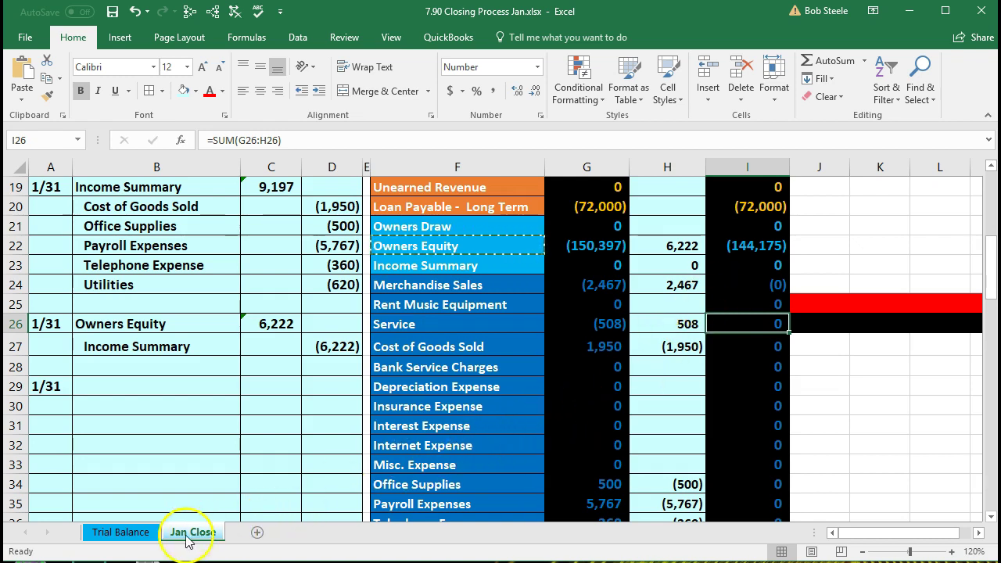
- Review the Income Statement expenses and the Statement of Owner's Equity again on the Trial Balance sheet
{"action": "left_click", "coordinate": [131, 531]}
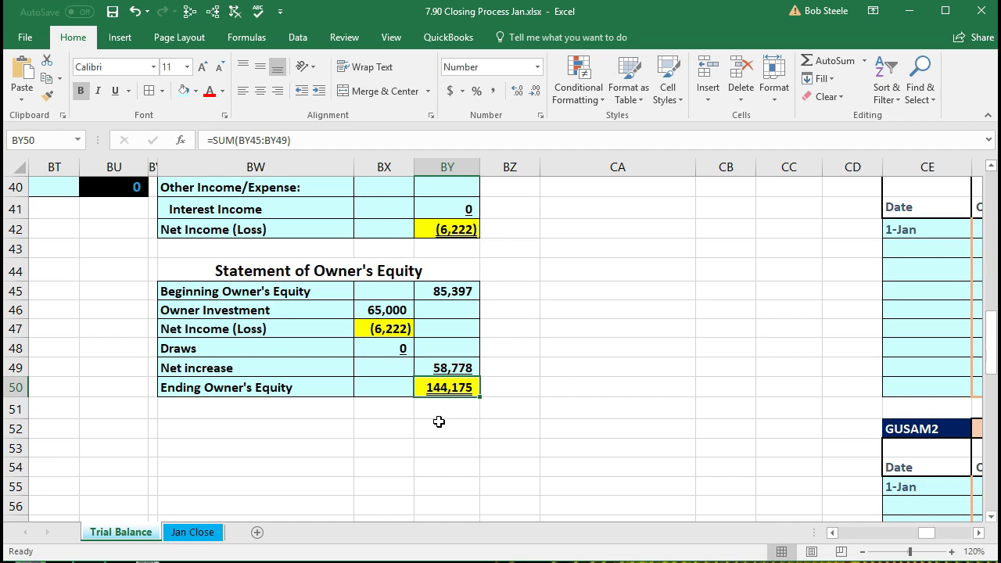
{"action": "scroll", "coordinate": [439, 421], "scroll_direction": "up", "scroll_amount": 3}
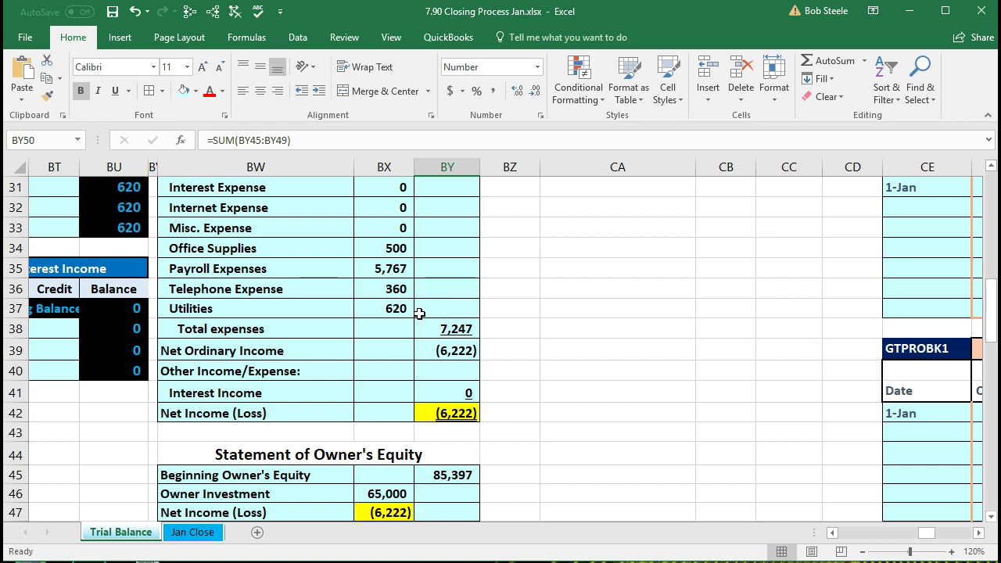
{"action": "scroll", "coordinate": [420, 313], "scroll_direction": "down", "scroll_amount": 2}
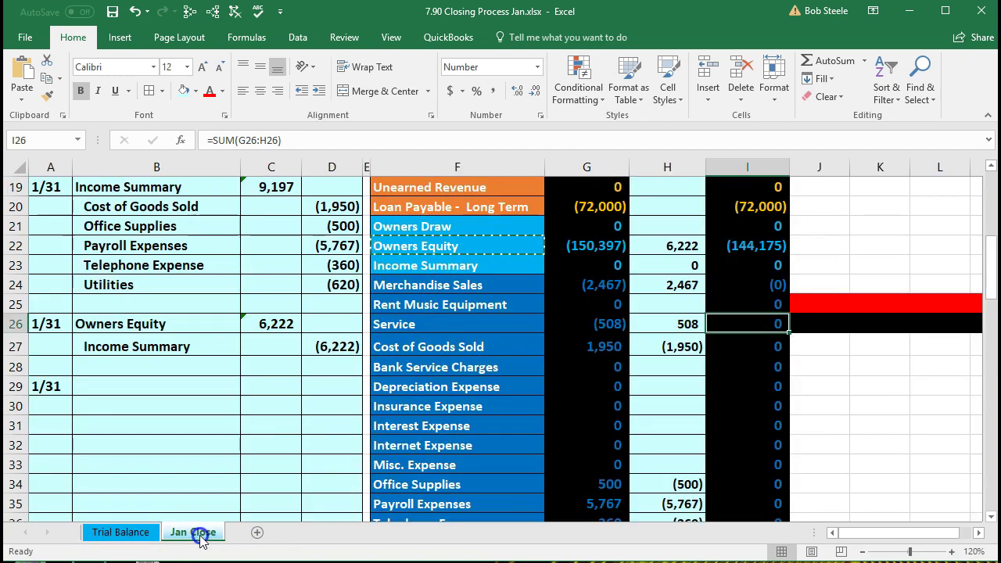
- Return to Jan Close and review the asset balances in the Post Closing Trial Balance, starting with I5:I8
{"action": "left_click", "coordinate": [200, 537]}
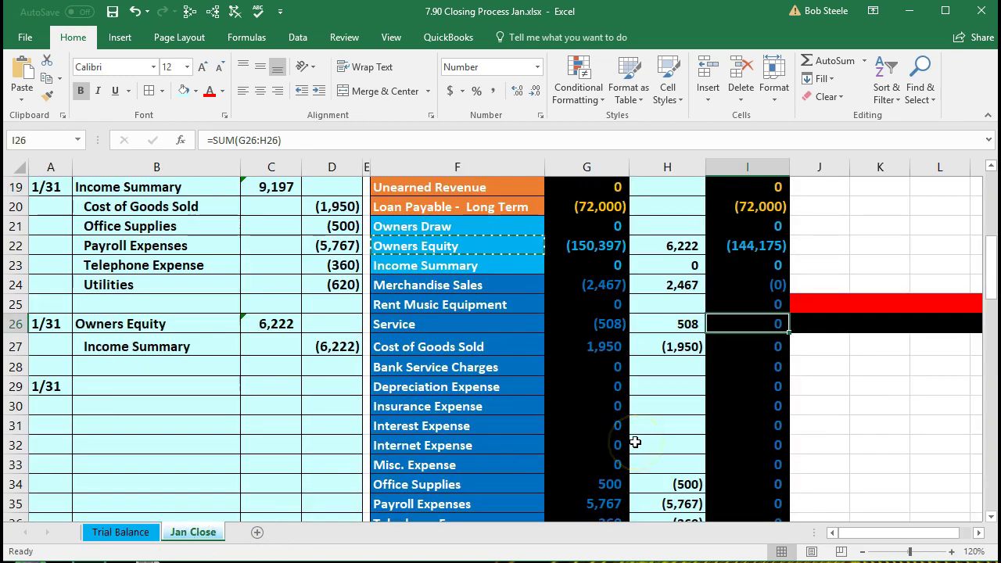
{"action": "scroll", "coordinate": [635, 443], "scroll_direction": "up", "scroll_amount": 4}
{"action": "scroll", "coordinate": [635, 443], "scroll_direction": "up", "scroll_amount": 2}
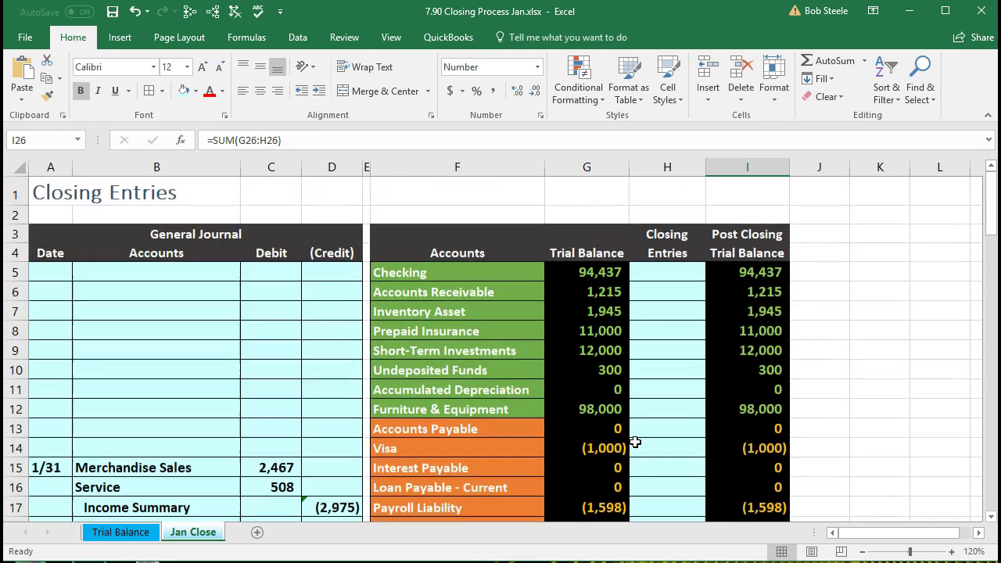
{"action": "left_click_drag", "start_coordinate": [742, 279], "coordinate": [735, 330]}
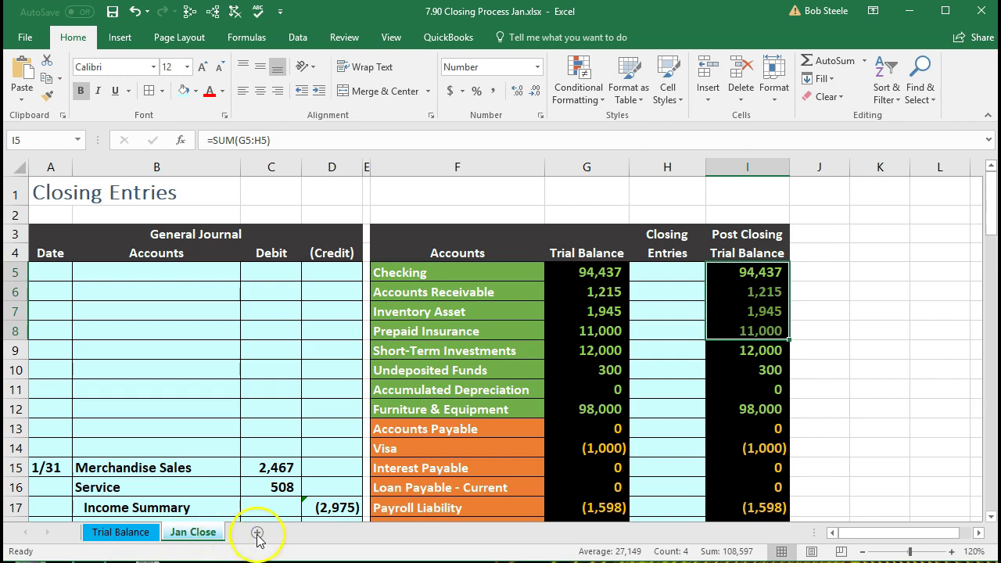
{"action": "left_click", "coordinate": [539, 408]}
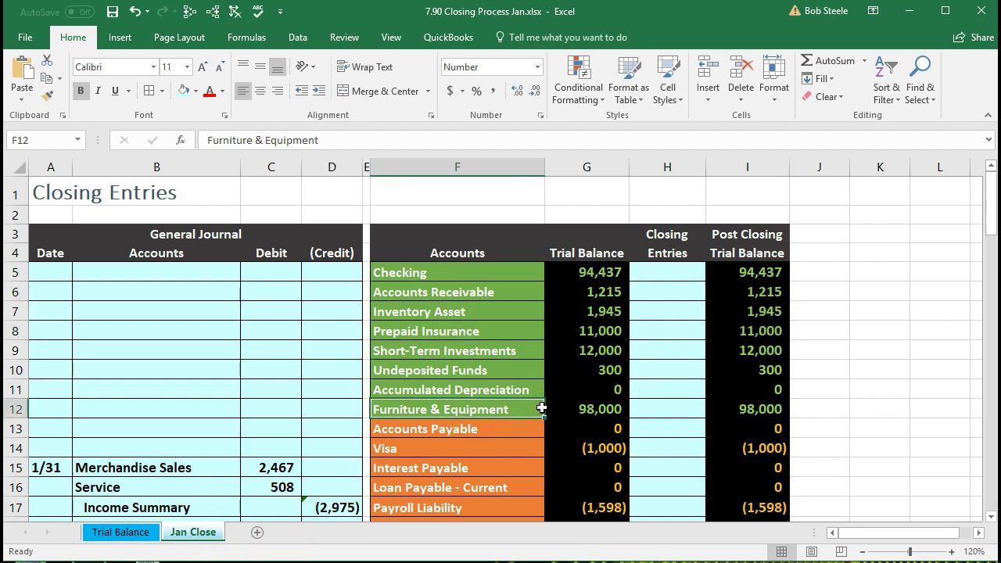